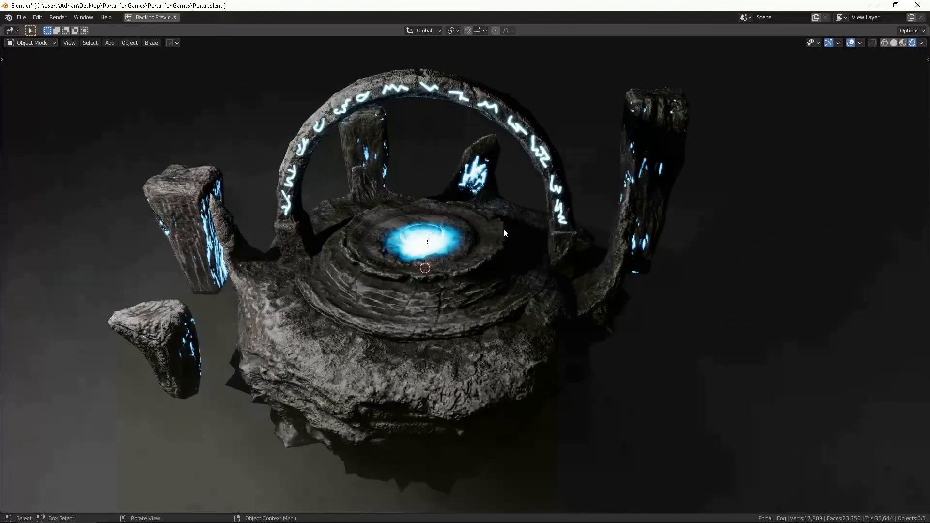
- Examine the finished glowing portal model from several angles and inspect its mesh in Edit Mode
click(515, 253)
scroll(516, 252, down, 1)
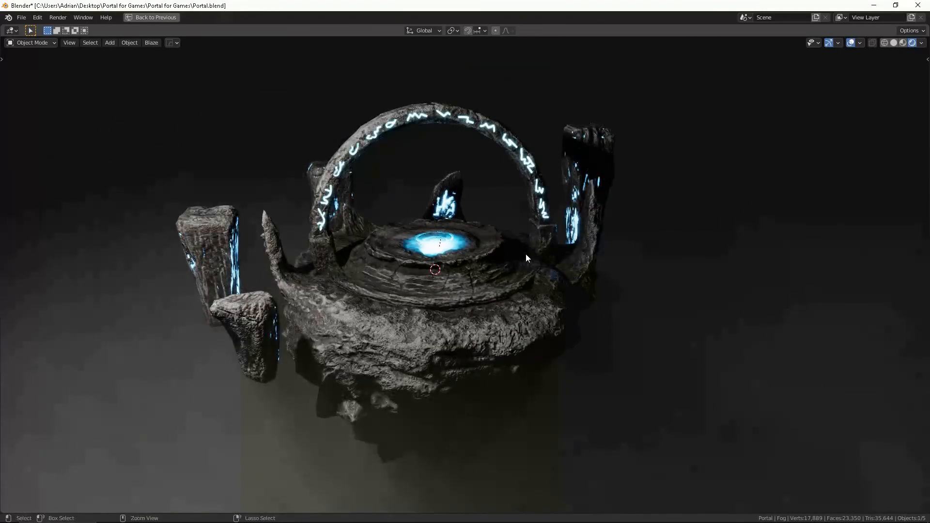
key(ctrl+alt+space)
middle_drag(525, 253, 458, 274)
key(t)
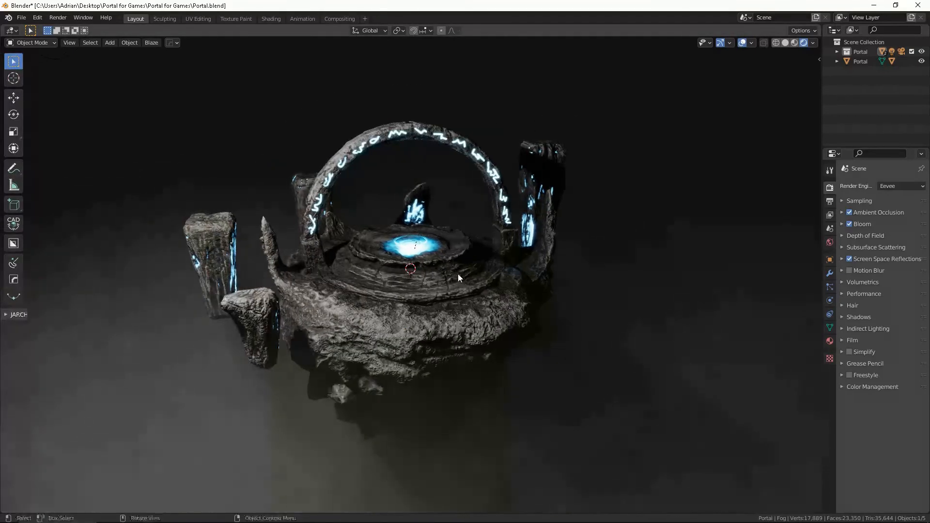
click(457, 274)
key(Tab)
scroll(509, 272, up, 1)
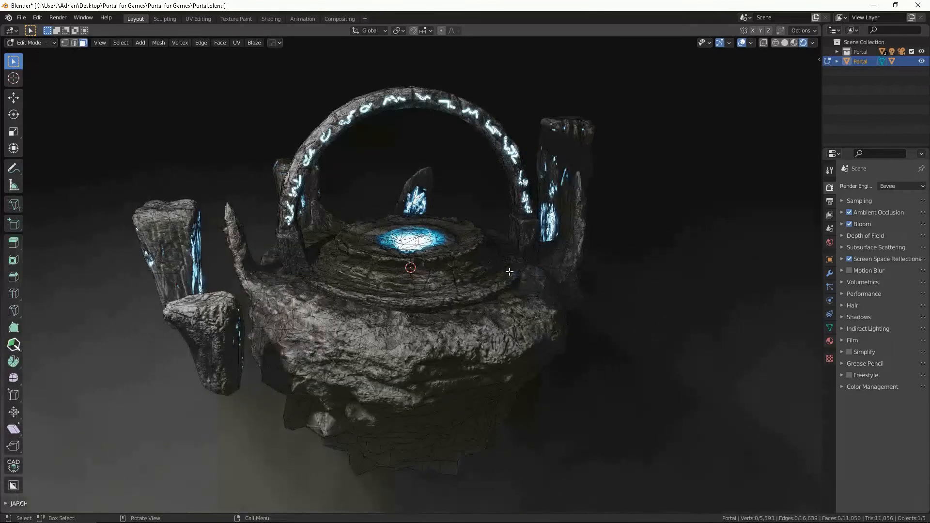
middle_drag(524, 272, 470, 252)
key(Tab)
scroll(470, 254, up, 2)
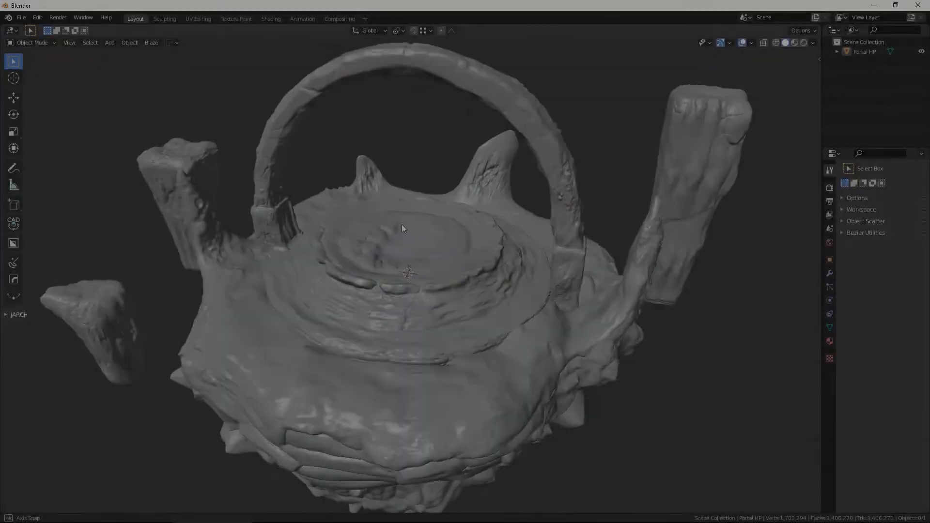
- Duplicate the Portal HP object in place and hide the original high-poly object
middle_drag(402, 224, 449, 203)
scroll(444, 198, up, 3)
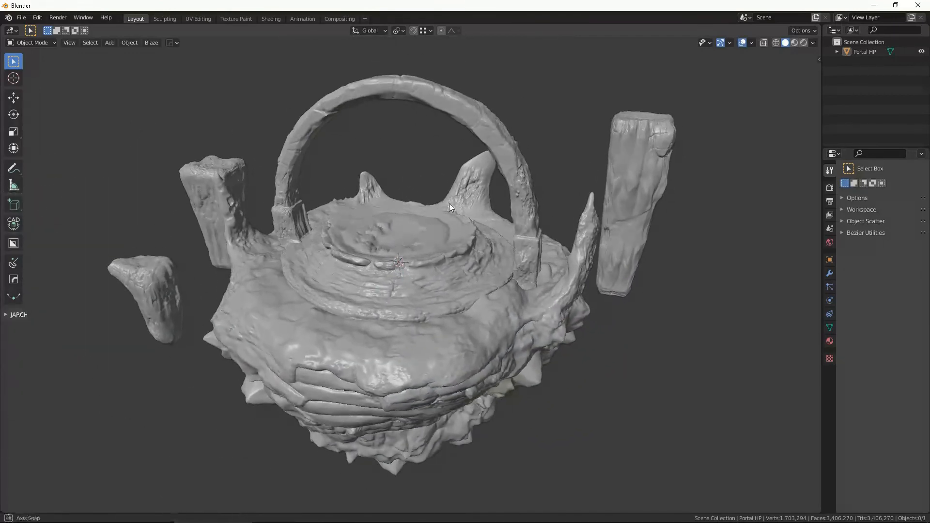
click(444, 266)
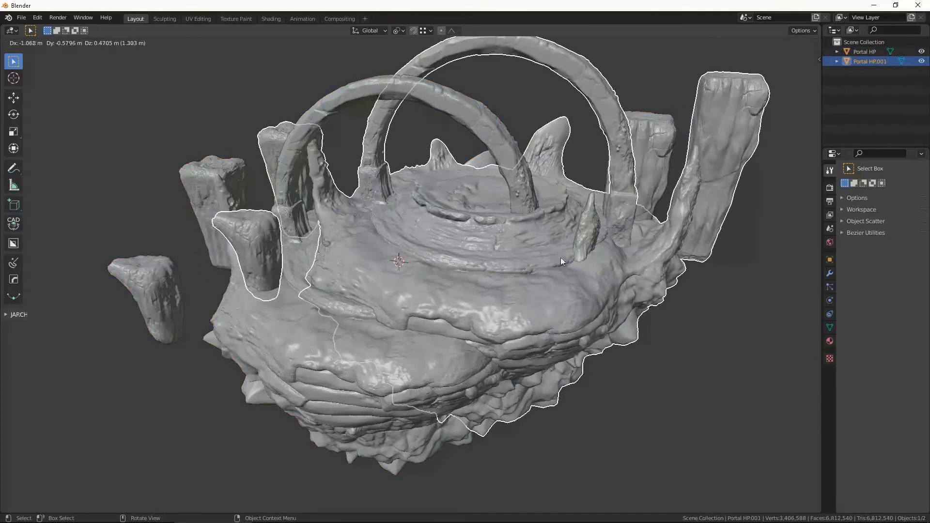
right_click(592, 249)
click(921, 51)
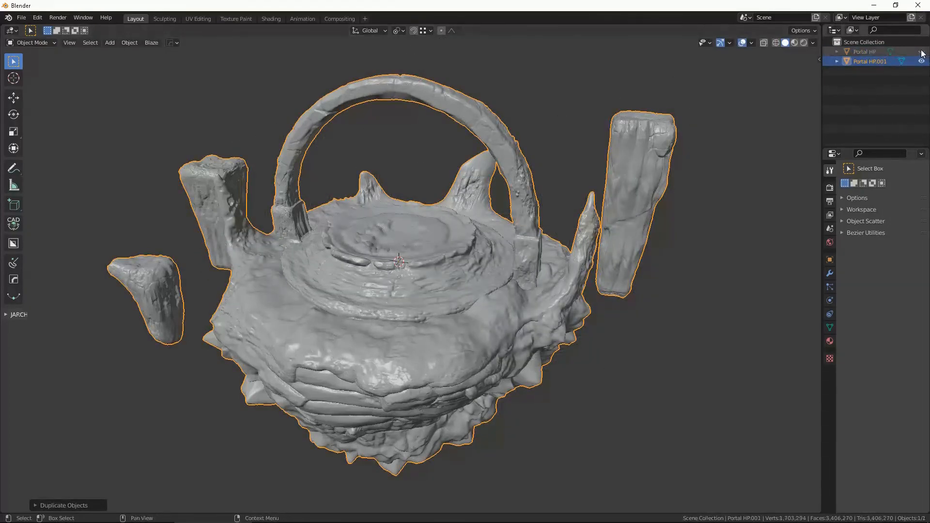
- Rename the duplicated portal object as Portal LP
double_click(867, 62)
drag(869, 63, 901, 63)
text(LP)
key(Return)
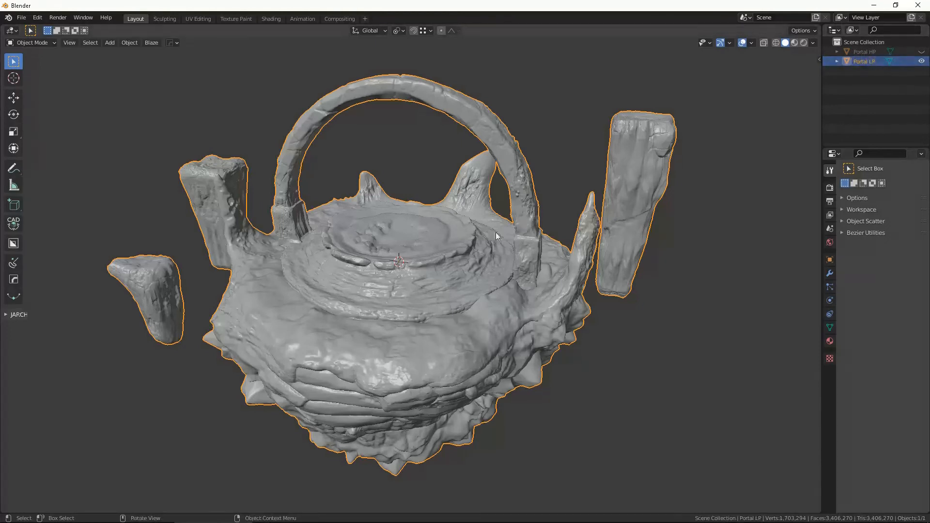
middle_drag(495, 232, 485, 226)
scroll(484, 225, up, 2)
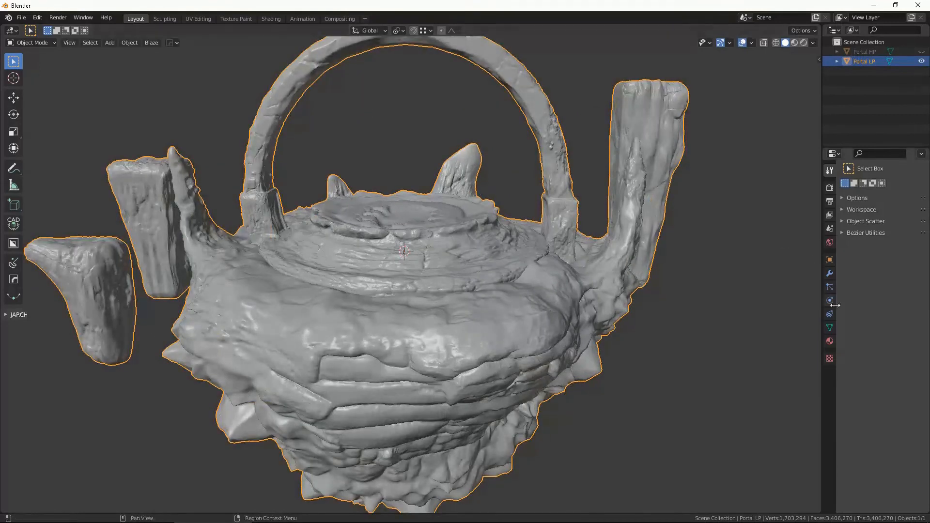
click(829, 278)
click(873, 184)
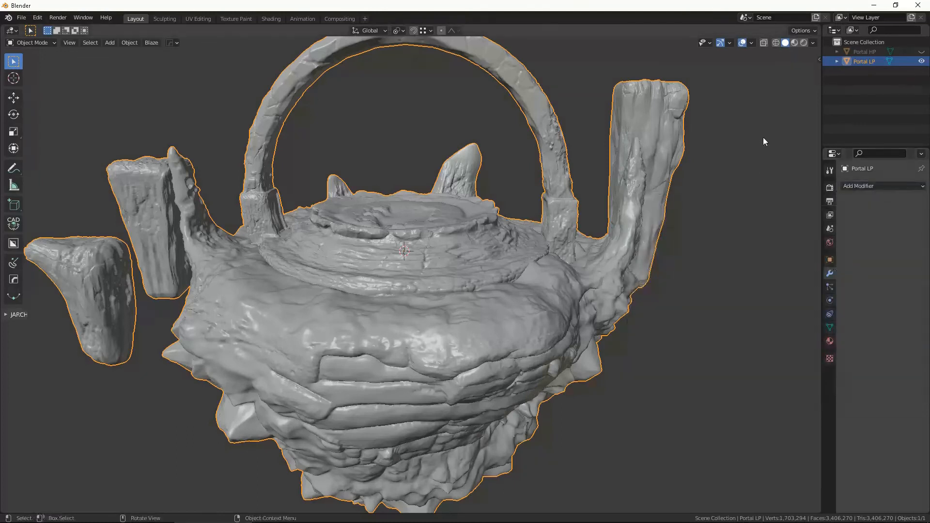
click(763, 138)
middle_drag(400, 265, 393, 265)
click(426, 260)
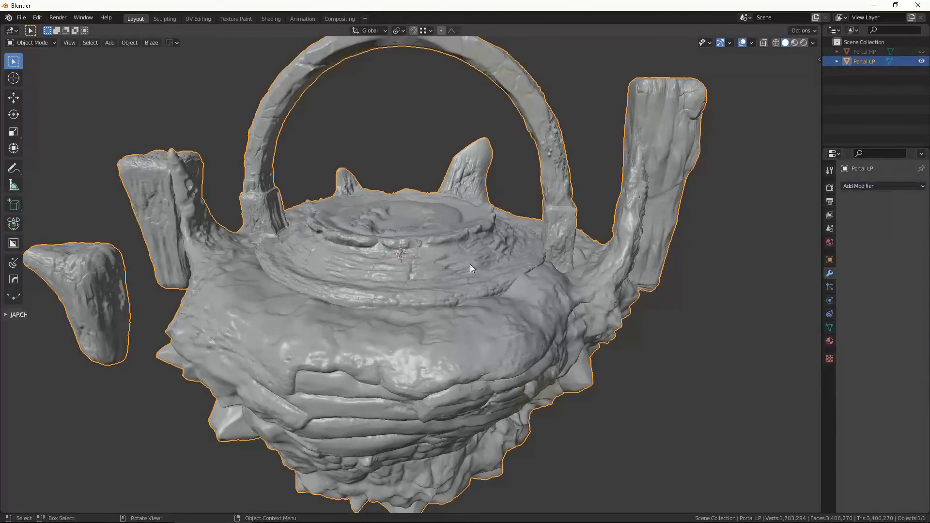
- Switch Portal LP to Sculpt Mode and decimate its mesh with a ratio of 0.25 using HardOps
key(ctrl+Tab)
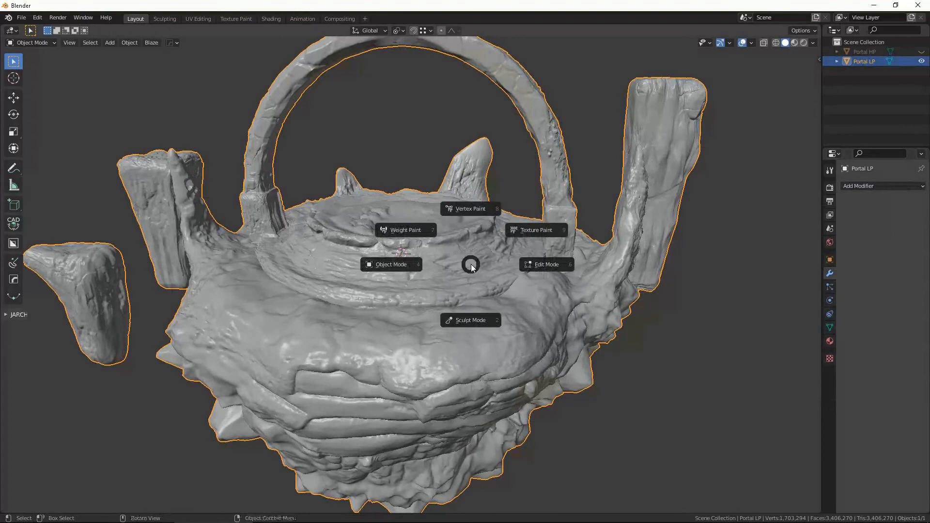
click(472, 319)
middle_drag(472, 318, 461, 270)
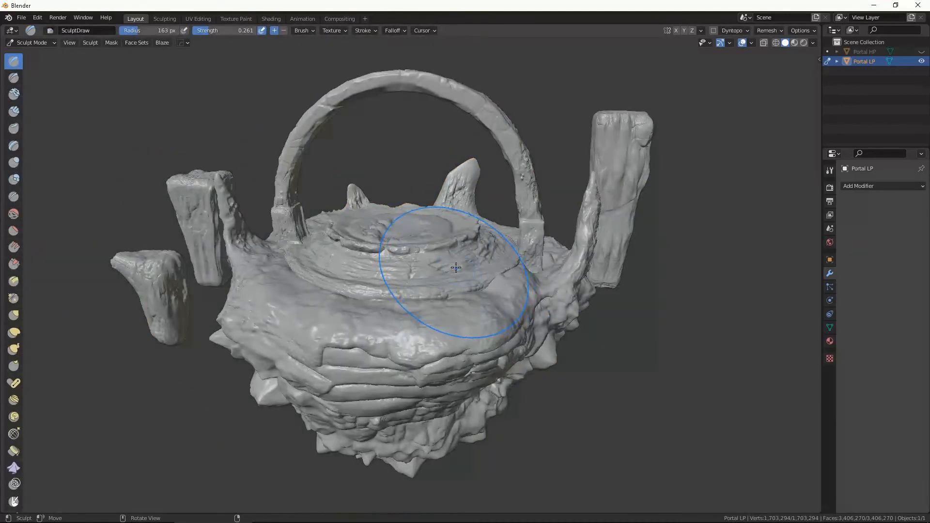
scroll(456, 267, up, 2)
key(shift+q)
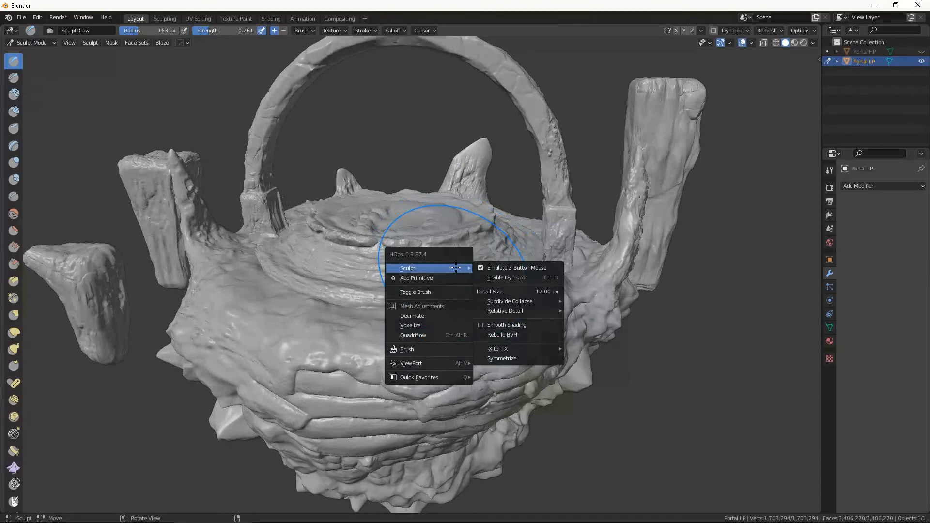
mouse_move(447, 267)
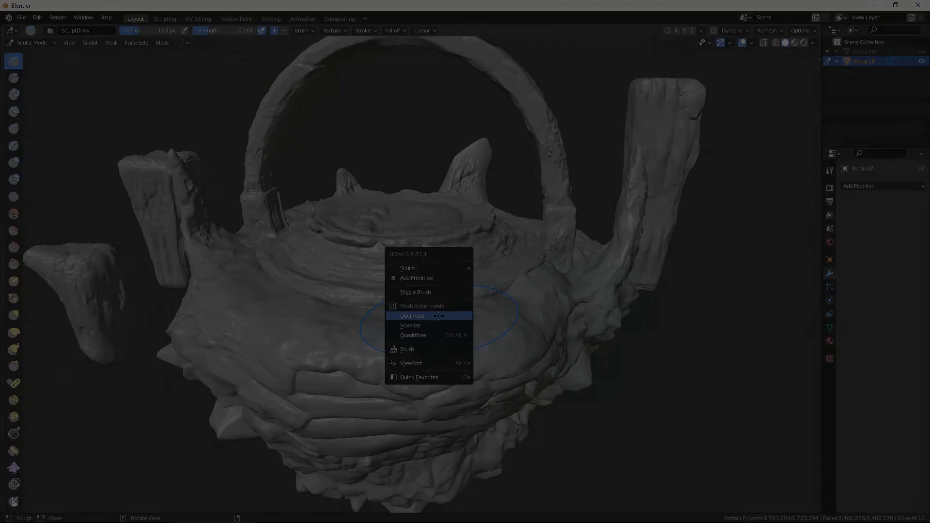
click(439, 315)
- Decimate the Portal LP mesh two more times with a ratio of 0.25
key(q)
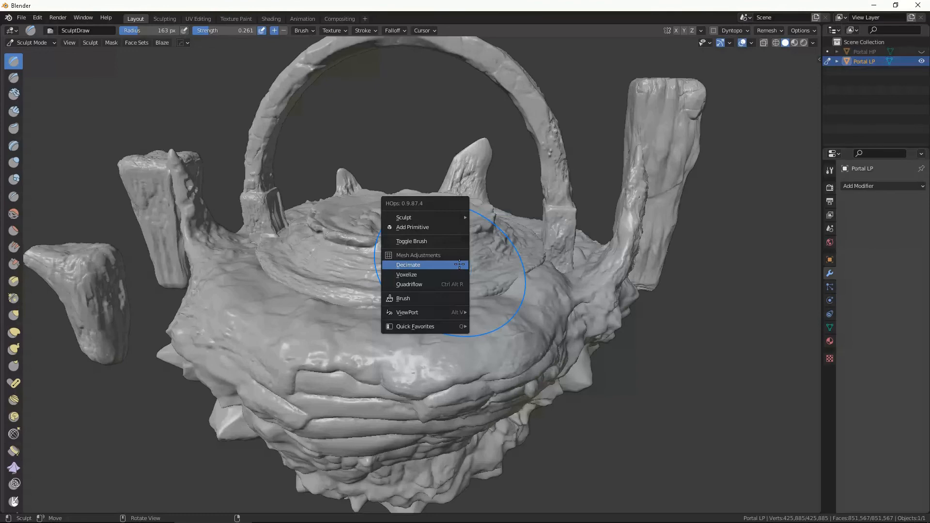
click(458, 265)
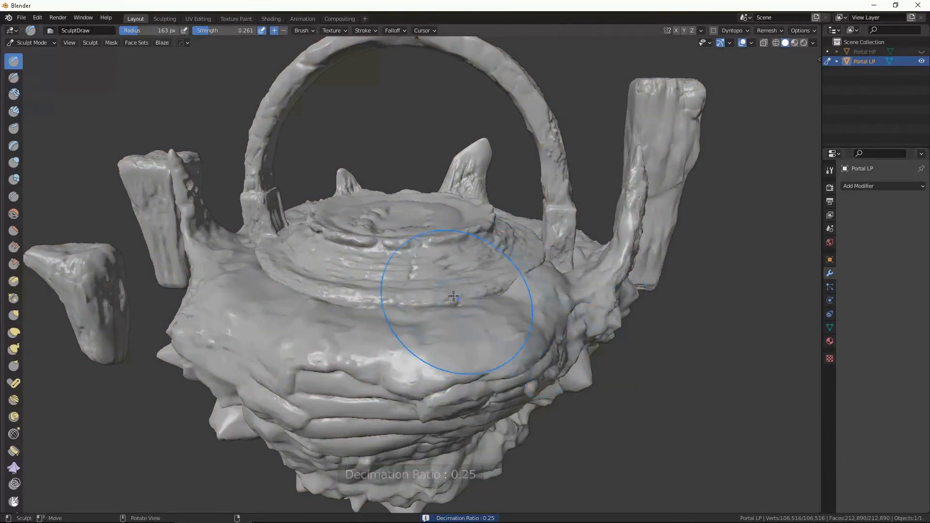
key(q)
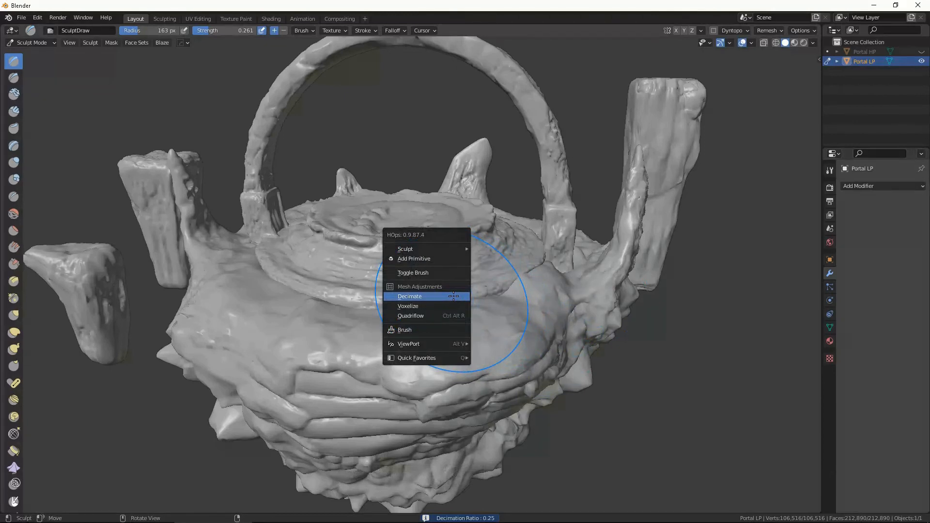
click(454, 296)
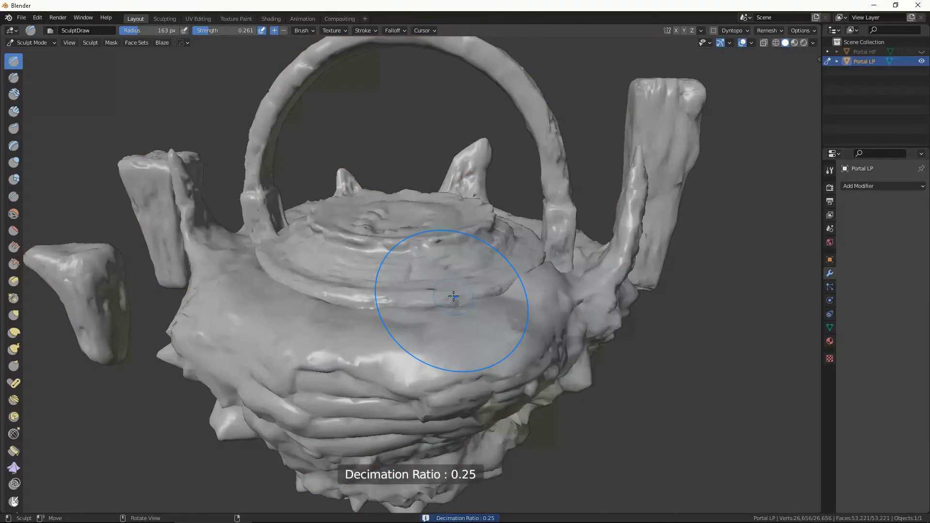
- Check the mesh density in wireframe, return to solid shading and decimate Portal LP once more with a ratio of 0.25
key(z)
click(416, 274)
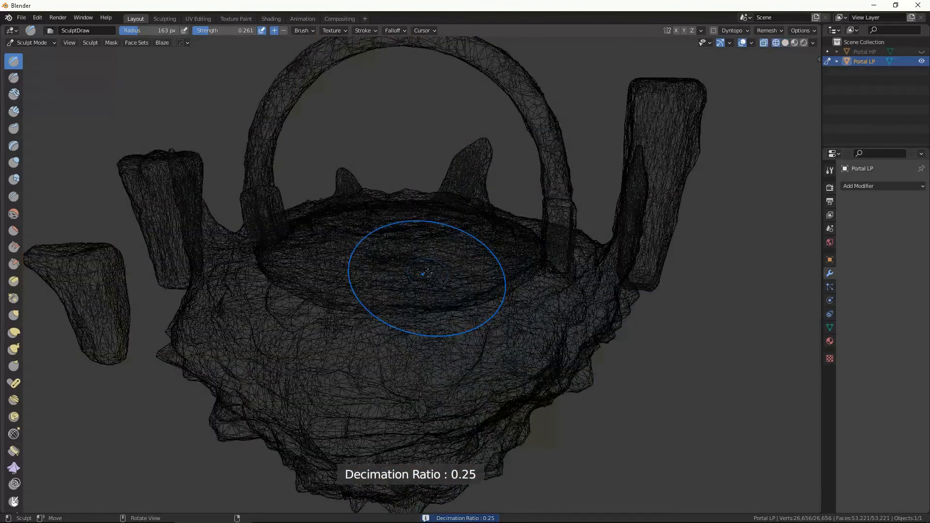
key(shift+z)
key(q)
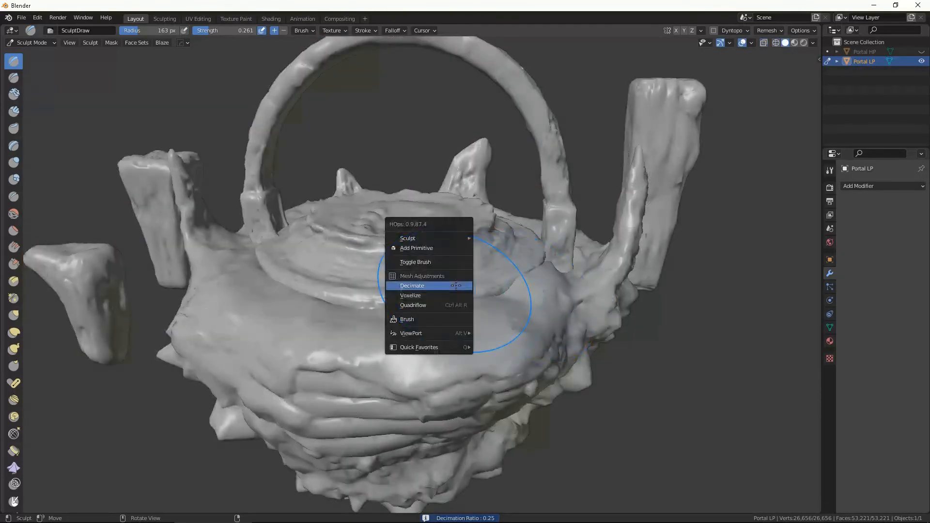
click(456, 286)
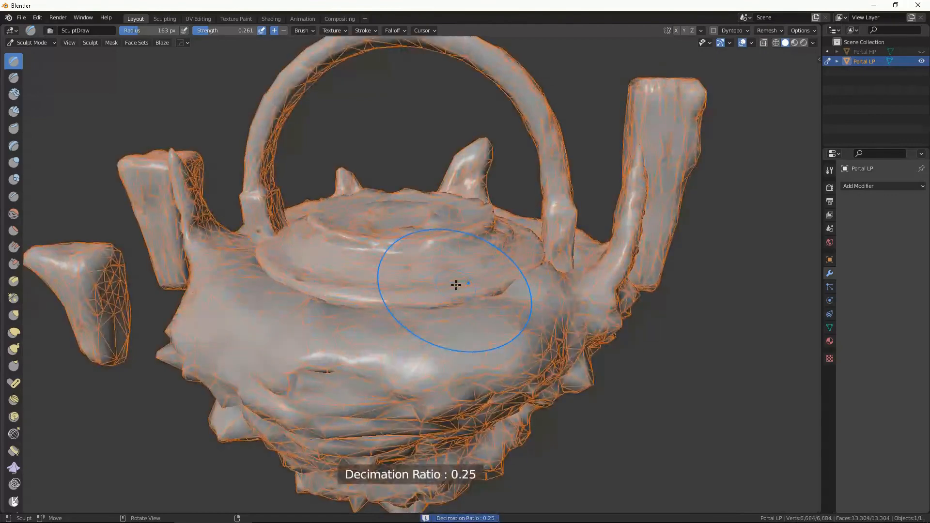
- Inspect the reduced mesh in wireframe, leave Sculpt Mode for Object Mode and open Portal LP in Edit Mode
key(z)
click(425, 287)
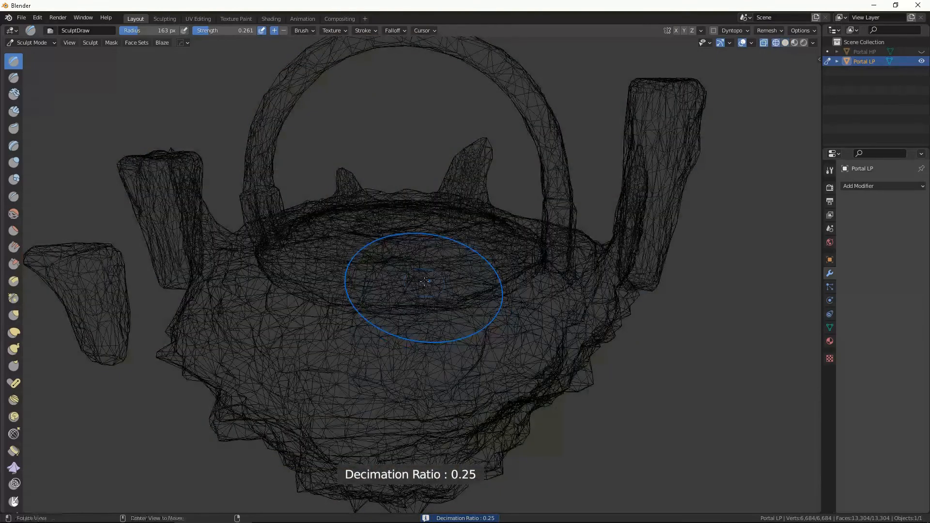
mouse_move(422, 278)
middle_down()
mouse_move(438, 236)
mouse_move(427, 247)
mouse_move(419, 231)
mouse_move(472, 237)
mouse_move(476, 229)
mouse_move(425, 226)
mouse_move(436, 239)
middle_up()
key(ctrl+Tab)
click(393, 238)
click(660, 337)
mouse_move(500, 258)
middle_down()
mouse_move(489, 262)
mouse_move(484, 253)
middle_up()
key(Tab)
scroll(479, 261, down, 1)
click(626, 325)
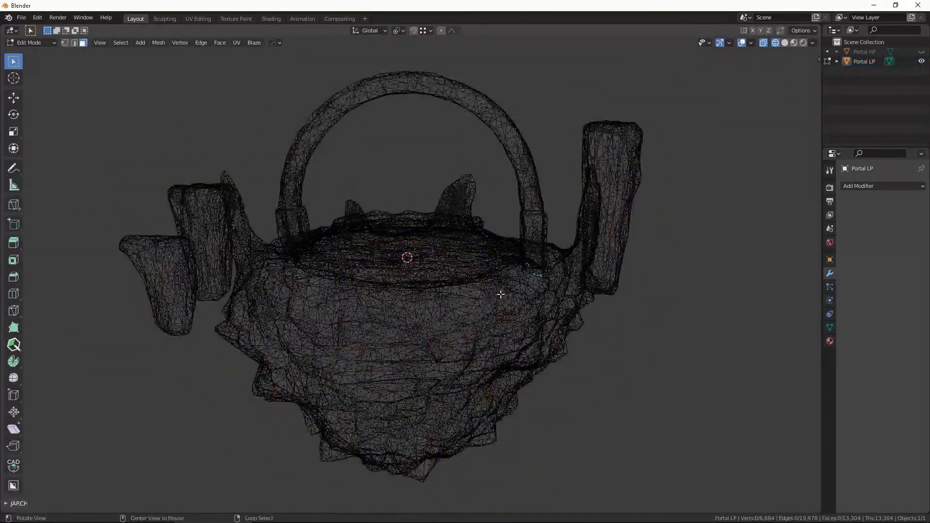
- Restore solid shading for Portal LP and activate edge selection in Edit Mode
mouse_move(501, 295)
alt+mouse_down()
mouse_move(504, 269)
mouse_move(523, 281)
mouse_move(545, 263)
mouse_move(514, 273)
mouse_move(577, 267)
mouse_move(524, 270)
mouse_move(537, 253)
mouse_move(486, 179)
mouse_move(499, 181)
alt+mouse_up()
key(Tab)
key(shift+z)
key(Tab)
alt+shift+drag(499, 180, 490, 208)
key(2)
- Select an edge path from top to bottom along the outer side of the small floating rock and mark it as a seam
alt+drag(371, 234, 448, 281)
scroll(440, 266, up, 3)
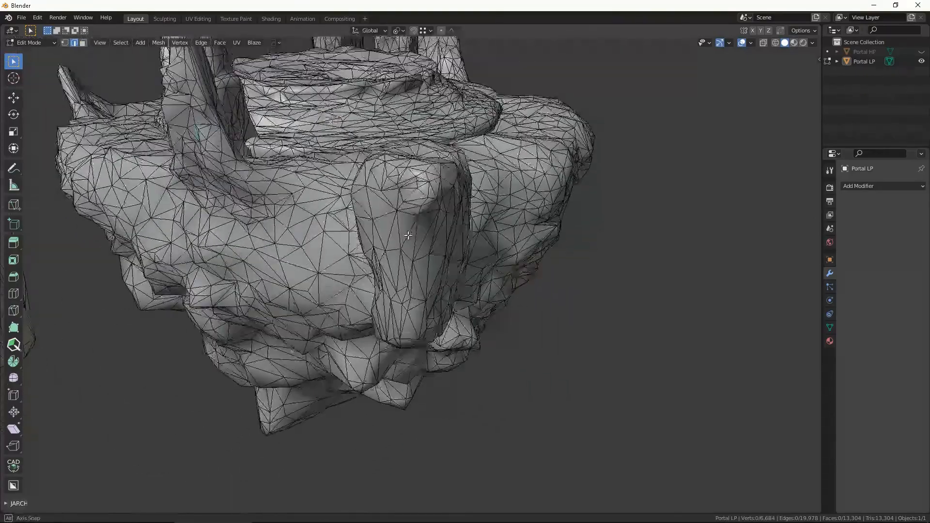
scroll(411, 269, up, 2)
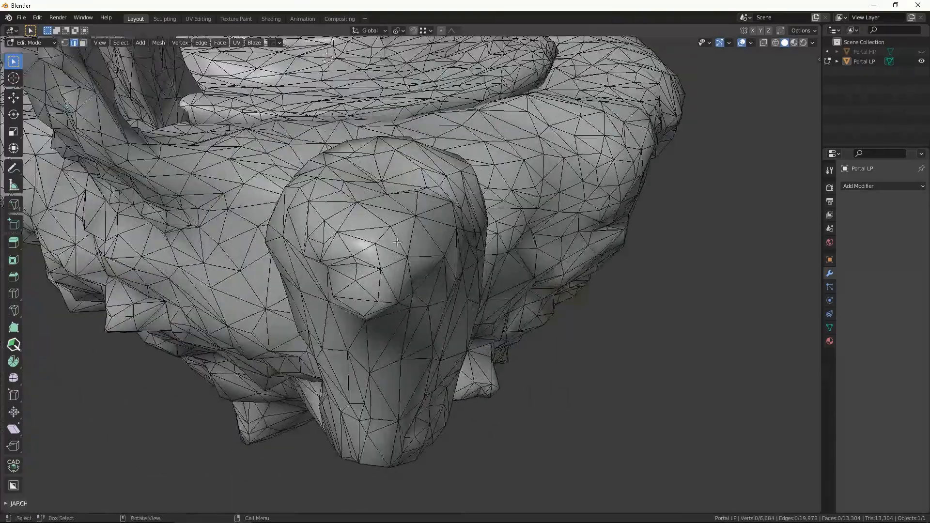
middle_drag(454, 286, 484, 316)
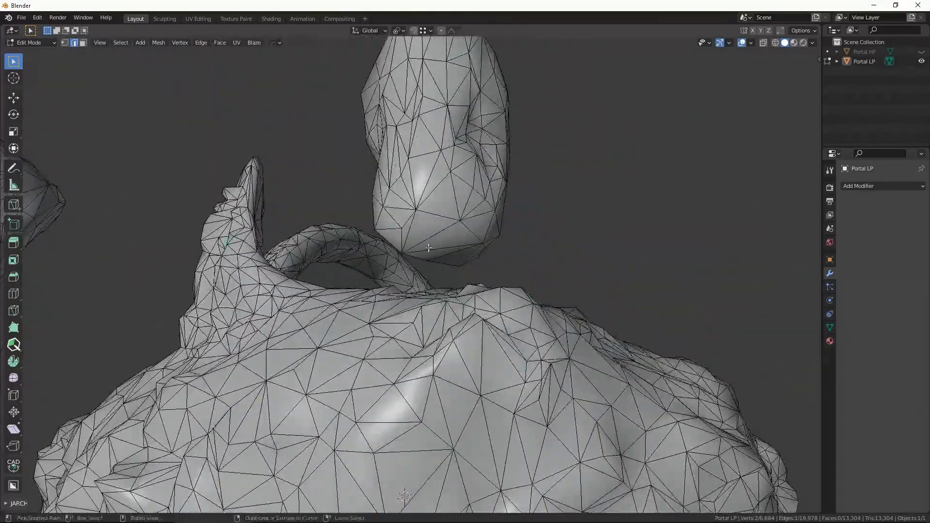
middle_drag(511, 246, 453, 328)
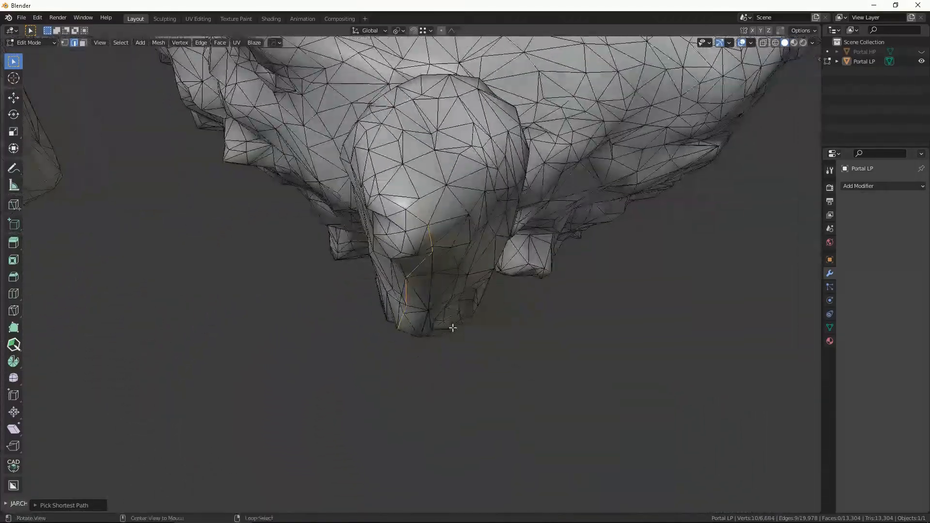
mouse_move(485, 224)
middle_down()
mouse_move(509, 222)
mouse_move(438, 214)
mouse_move(523, 272)
mouse_move(457, 276)
mouse_move(462, 224)
mouse_move(491, 208)
middle_up()
shift+click(423, 203)
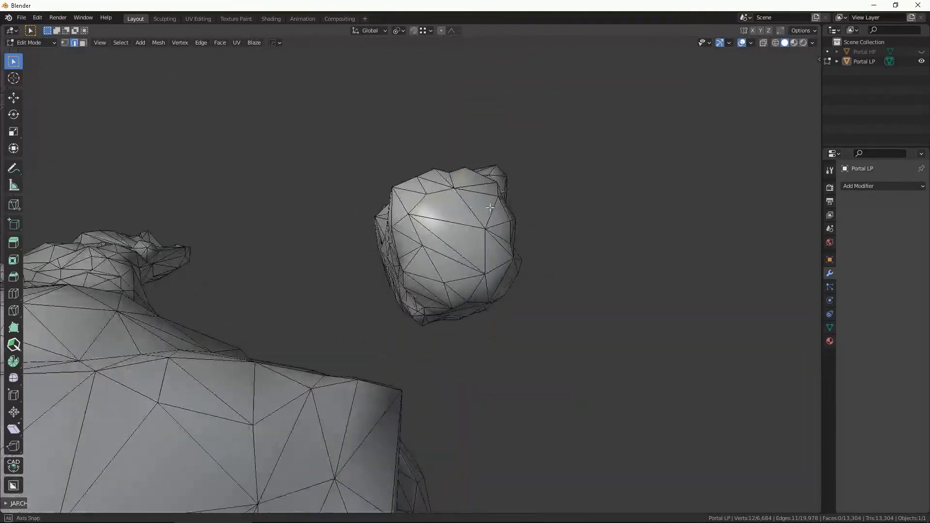
middle_drag(443, 237, 400, 244)
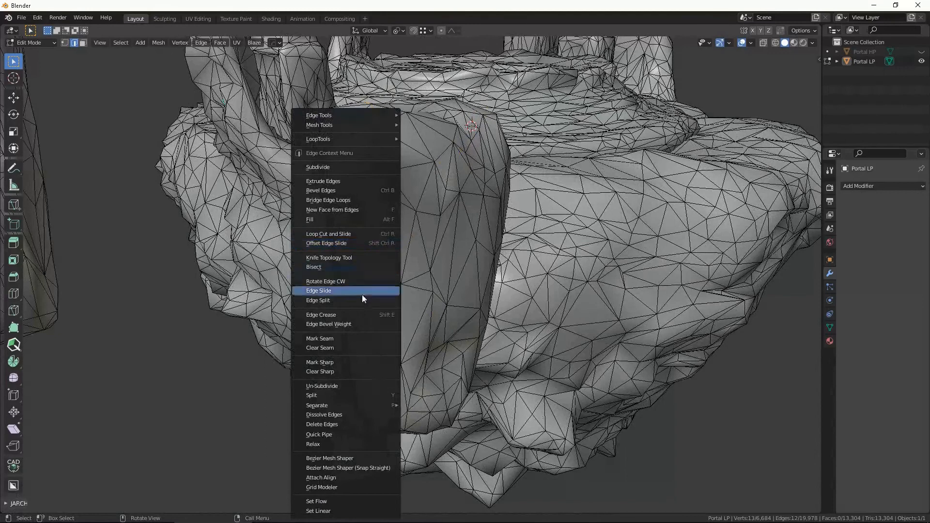
click(341, 338)
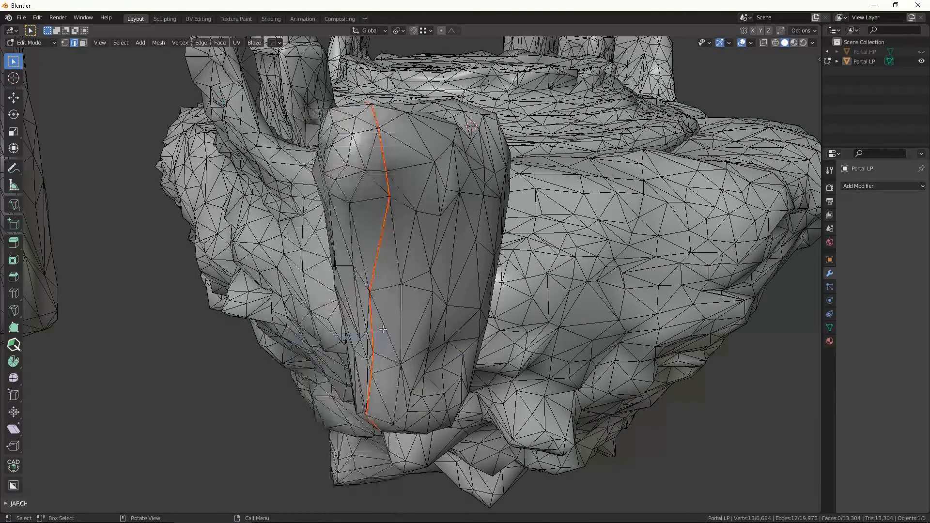
- Select the shortest edge path down the tall floating pillar near the small rock and mark it as a seam
scroll(412, 271, down, 2)
middle_drag(485, 253, 491, 321)
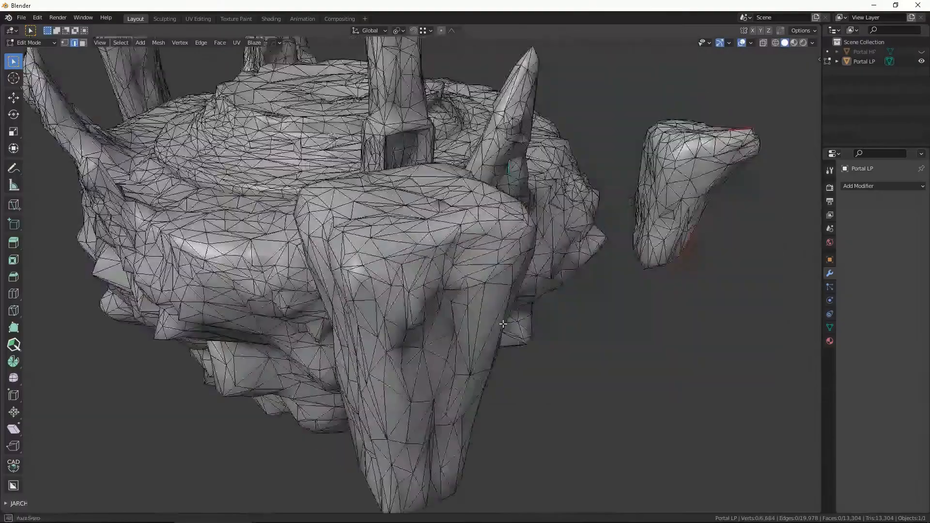
middle_drag(489, 290, 460, 338)
ctrl+click(405, 259)
key(alt+a)
middle_drag(541, 249, 405, 233)
click(335, 171)
ctrl+click(455, 273)
right_click(405, 233)
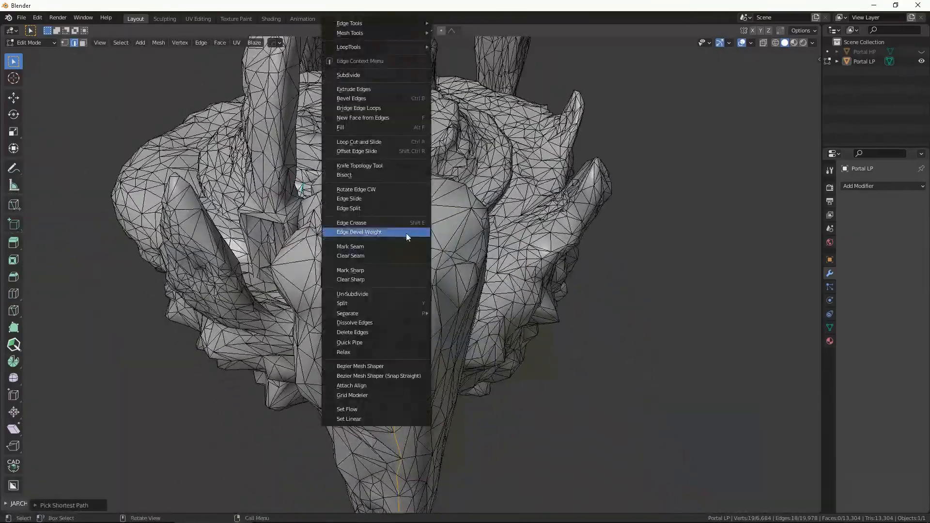
click(350, 246)
- Clear the edge selection and separate the floating rocks from Portal LP into their own object
middle_drag(350, 246, 524, 275)
key(alt+a)
scroll(477, 325, down, 4)
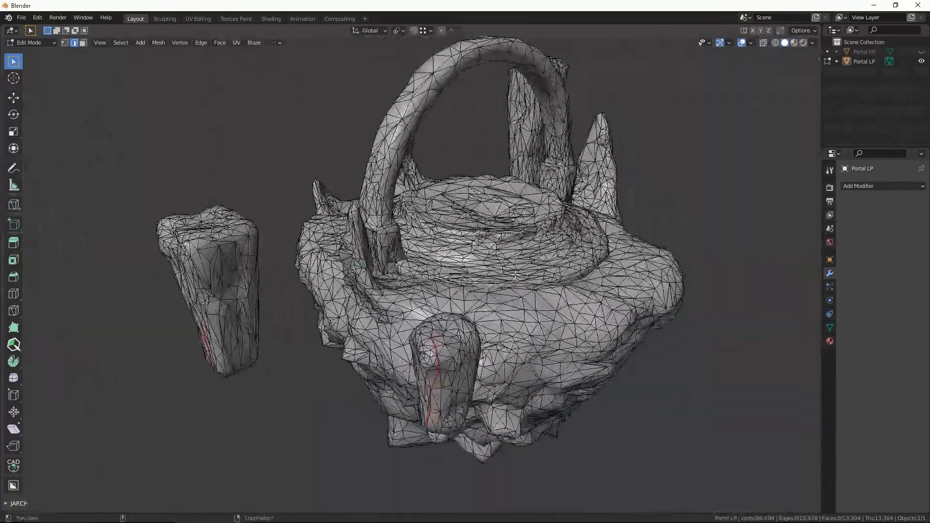
middle_drag(565, 171, 463, 184)
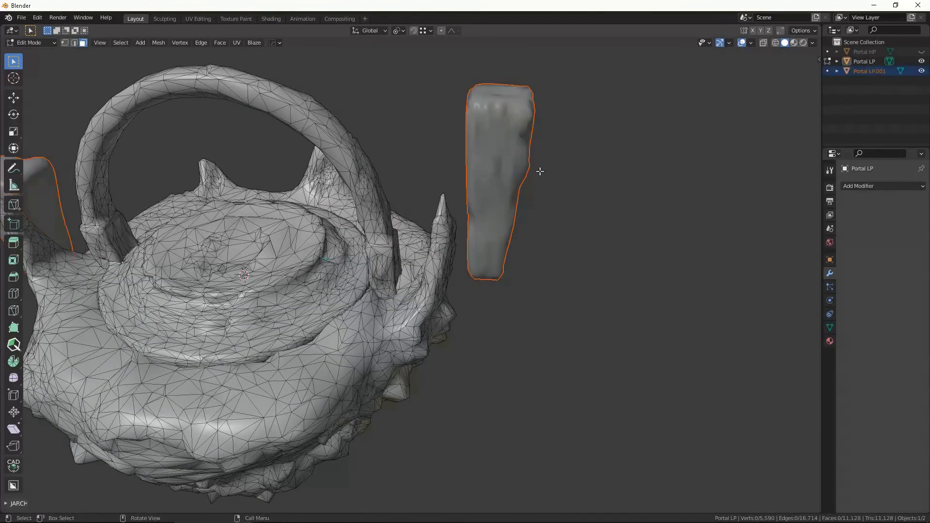
- Hide the separated floating rocks and switch Portal LP to edge selection
key(h)
middle_drag(478, 187, 418, 231)
scroll(468, 218, up, 3)
key(2)
scroll(524, 223, up, 4)
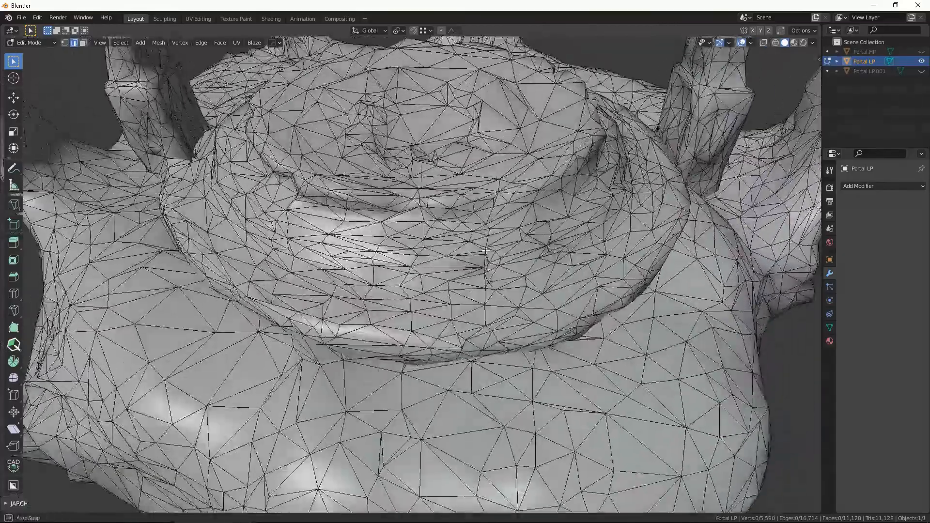
- Select a shortest edge path from the top of the island down its outer side to the underside and mark it as a seam
middle_drag(525, 223, 501, 241)
scroll(501, 240, down, 5)
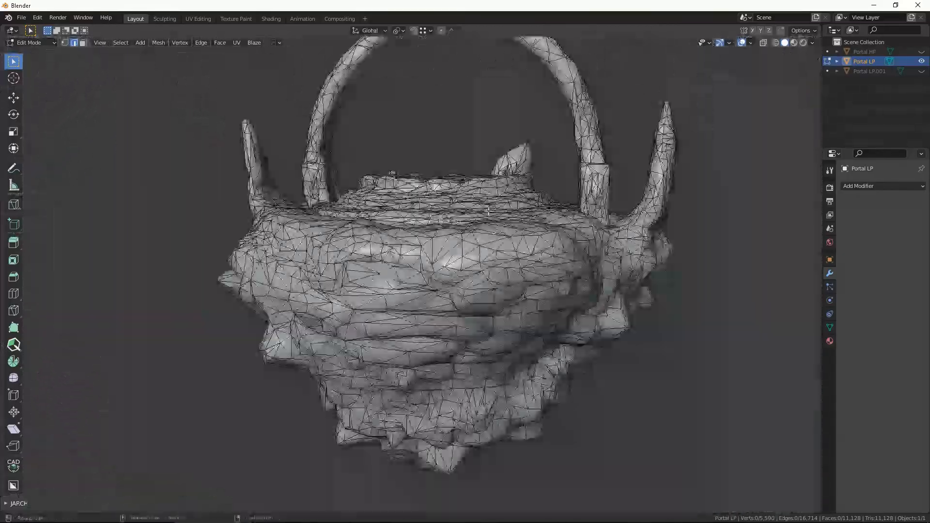
scroll(443, 220, up, 2)
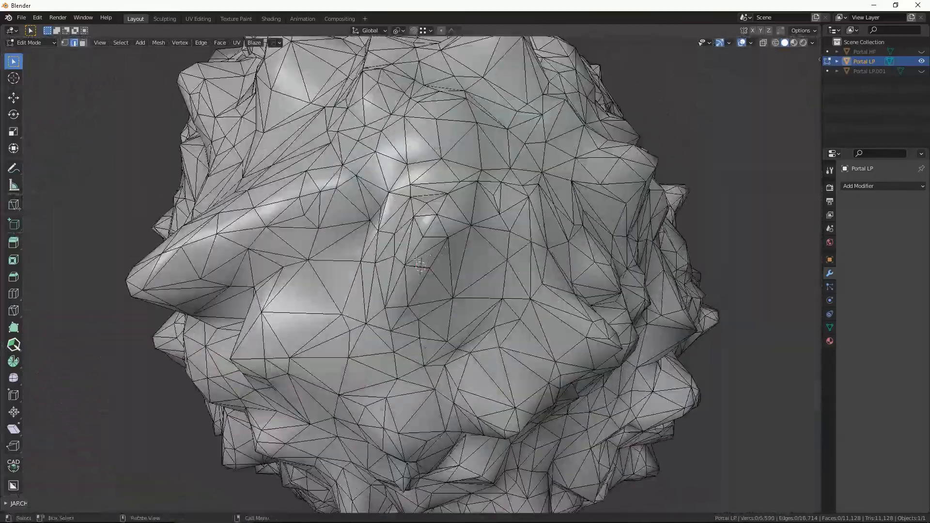
middle_drag(442, 219, 458, 184)
middle_drag(446, 243, 373, 233)
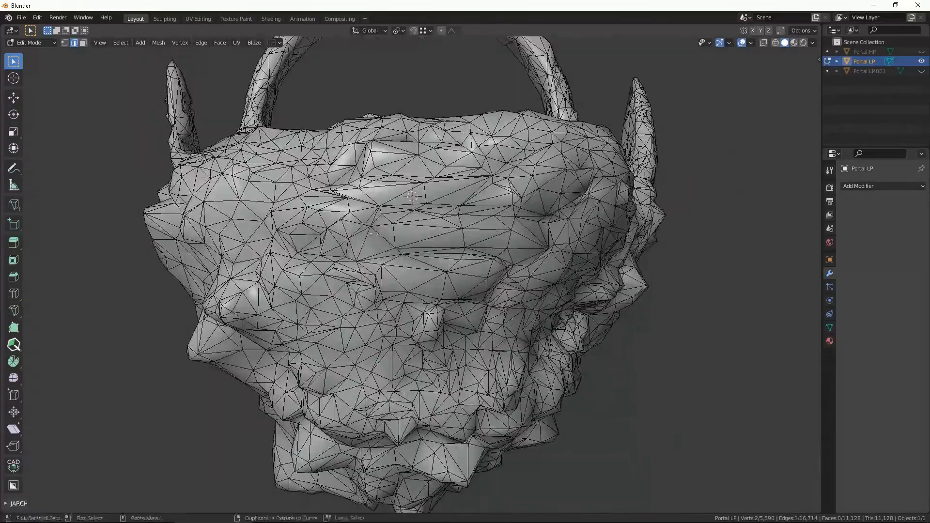
scroll(459, 238, up, 3)
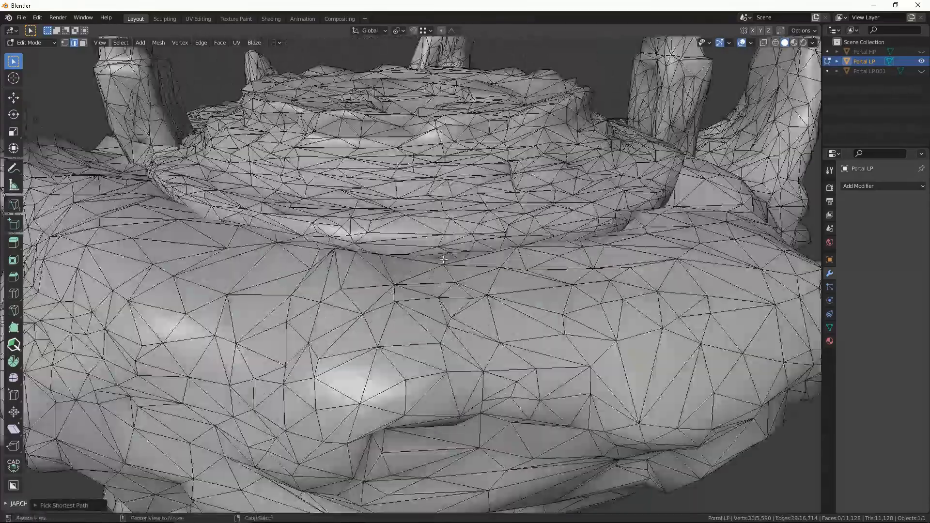
middle_drag(459, 238, 417, 117)
scroll(462, 319, down, 4)
middle_drag(462, 318, 468, 223)
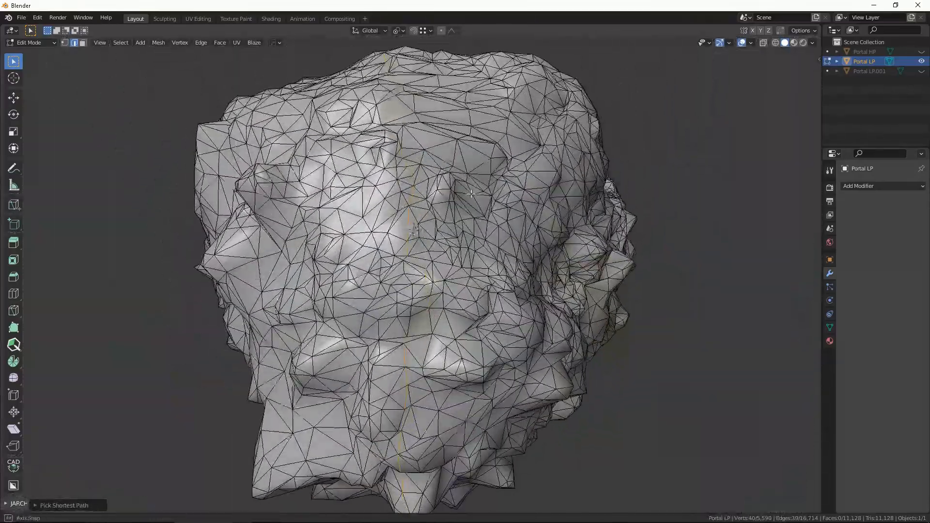
right_click(415, 235)
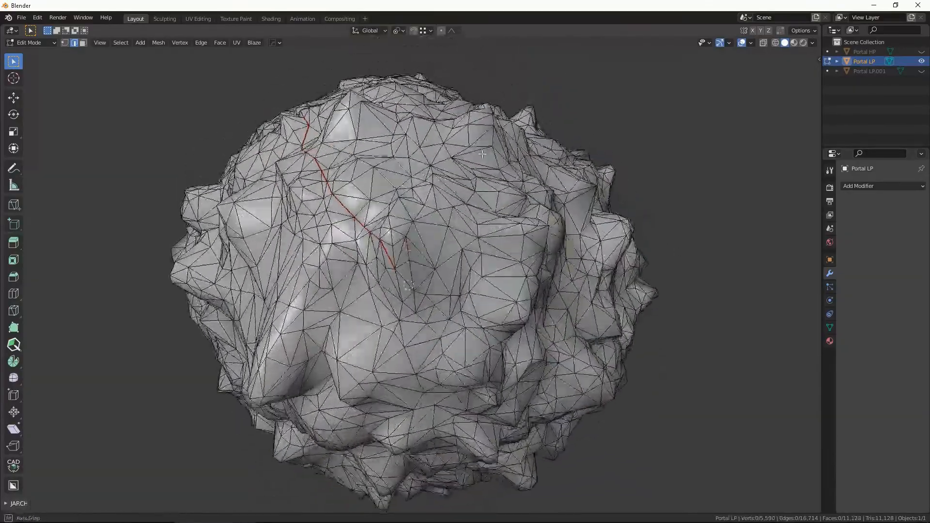
- Select a further edge path across the island's rocky underside and mark it as a continuation of the seam
middle_drag(482, 154, 508, 197)
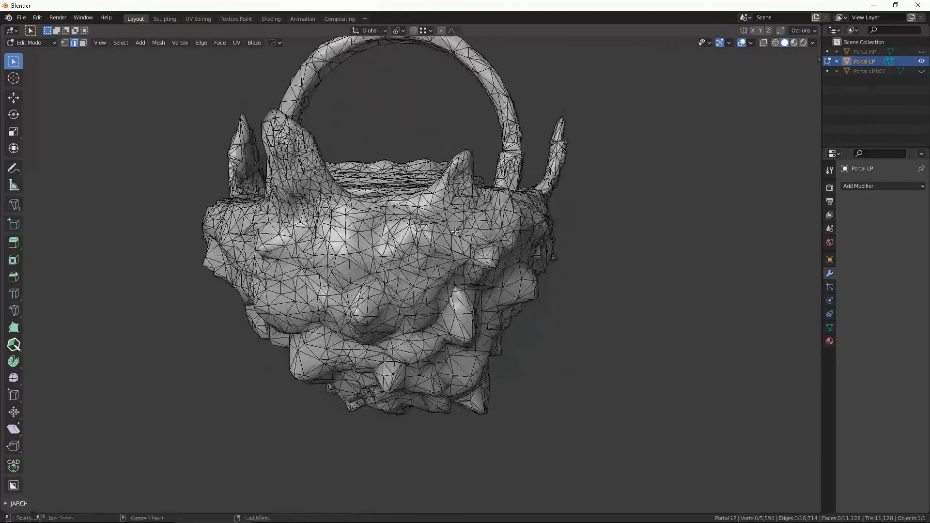
scroll(454, 232, up, 3)
middle_drag(454, 232, 430, 176)
scroll(455, 272, up, 3)
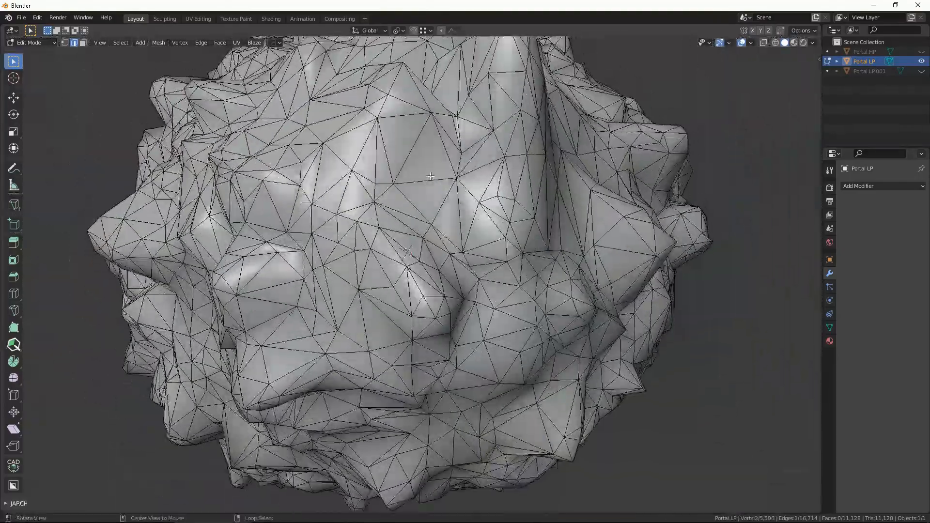
ctrl+click(367, 268)
scroll(422, 252, down, 3)
middle_drag(480, 213, 479, 243)
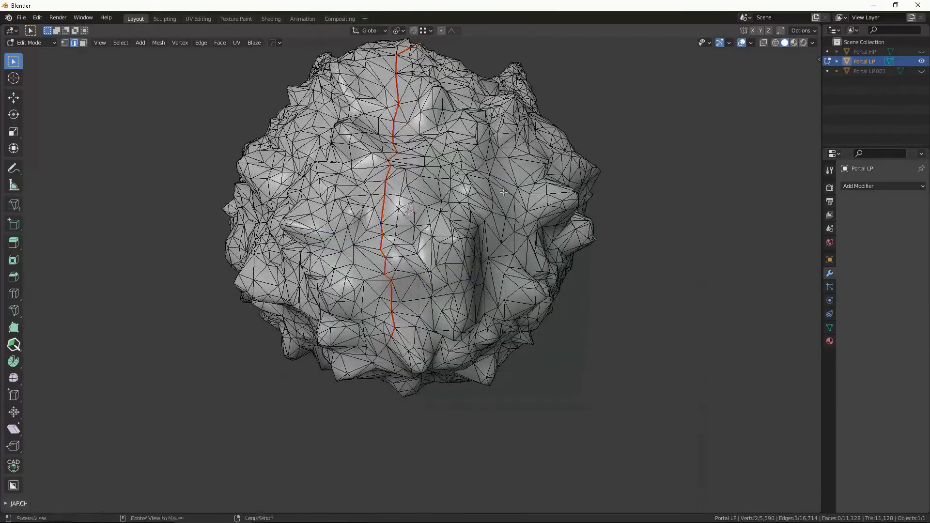
- Select all linked faces of the round stepped platform, separate it from Portal LP, and isolate the new object for mesh editing
middle_drag(503, 193, 502, 163)
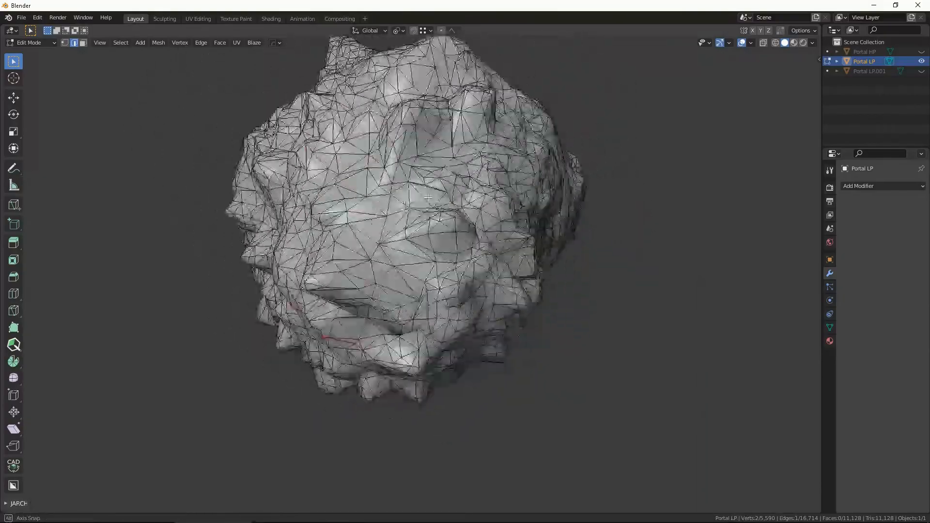
middle_drag(428, 197, 500, 273)
scroll(484, 254, down, 3)
scroll(500, 273, up, 1)
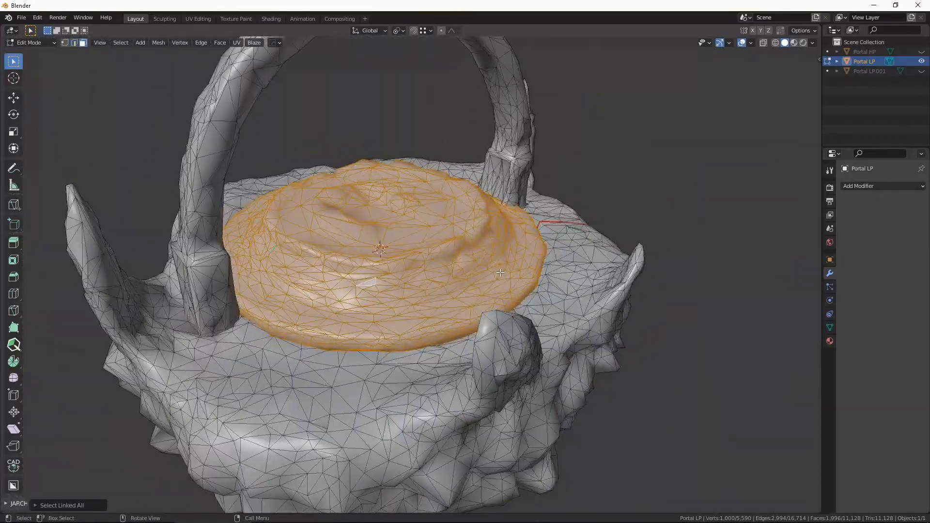
key(Tab)
click(490, 230)
middle_drag(491, 230, 455, 310)
key(KP_Divide)
key(Tab)
- Select the shortest edge path from the platform's top centre out to its rim and mark it as a seam
scroll(458, 281, up, 4)
click(388, 223)
middle_drag(397, 243, 450, 189)
ctrl+click(380, 252)
middle_drag(438, 232, 452, 332)
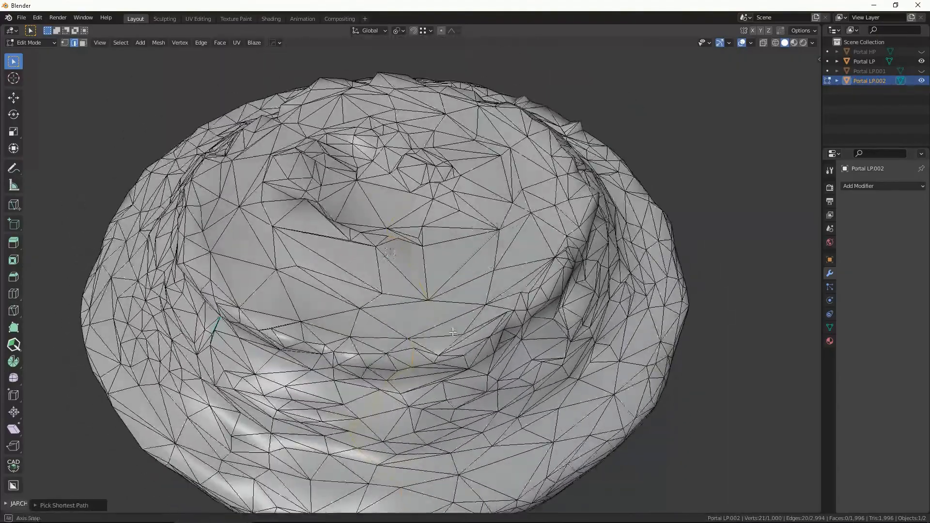
right_click(417, 306)
click(417, 306)
- Select the closed edge path around the platform's lower rim and mark it as a seam
middle_drag(417, 306, 295, 173)
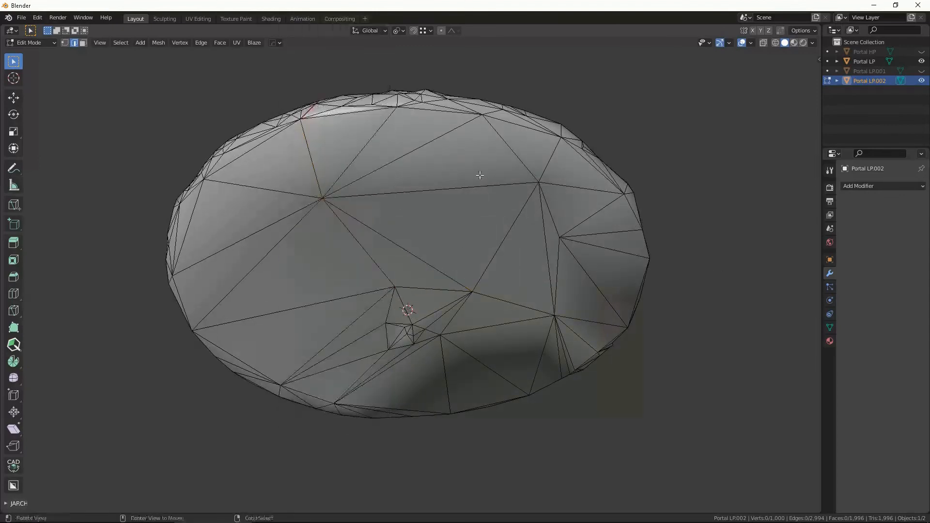
middle_drag(480, 175, 498, 216)
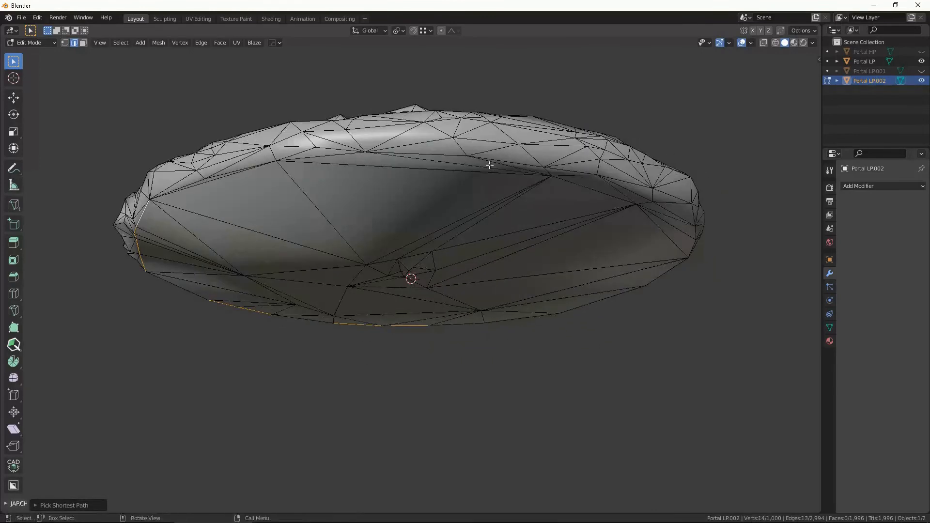
middle_drag(559, 168, 530, 159)
middle_drag(602, 155, 516, 156)
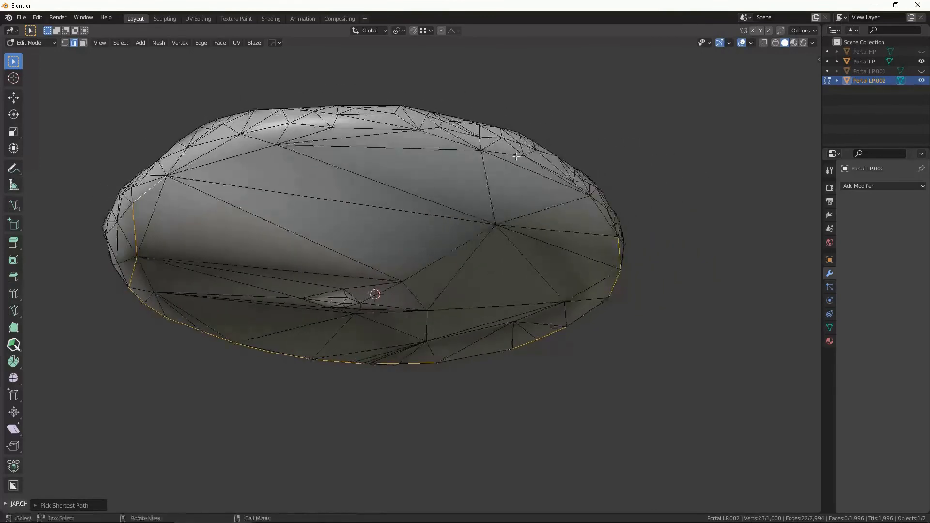
middle_drag(623, 141, 362, 214)
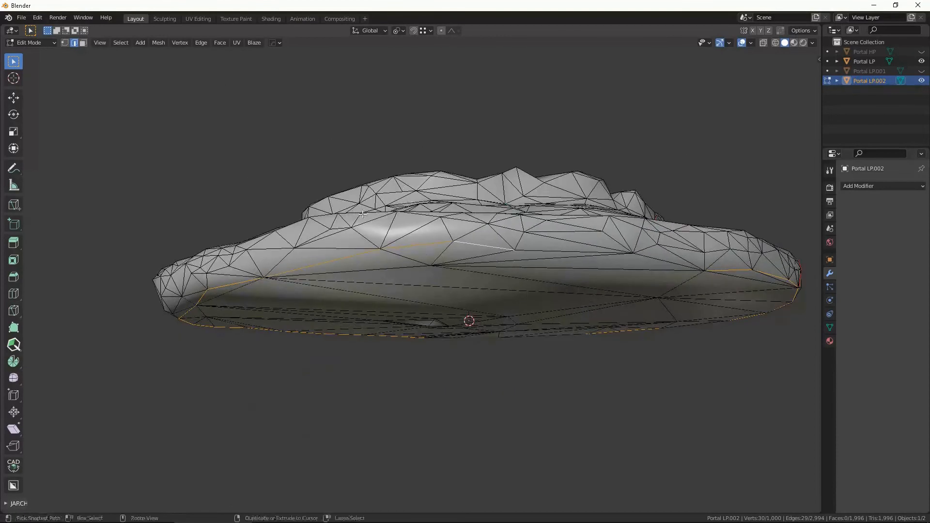
middle_drag(493, 263, 446, 234)
right_click(446, 235)
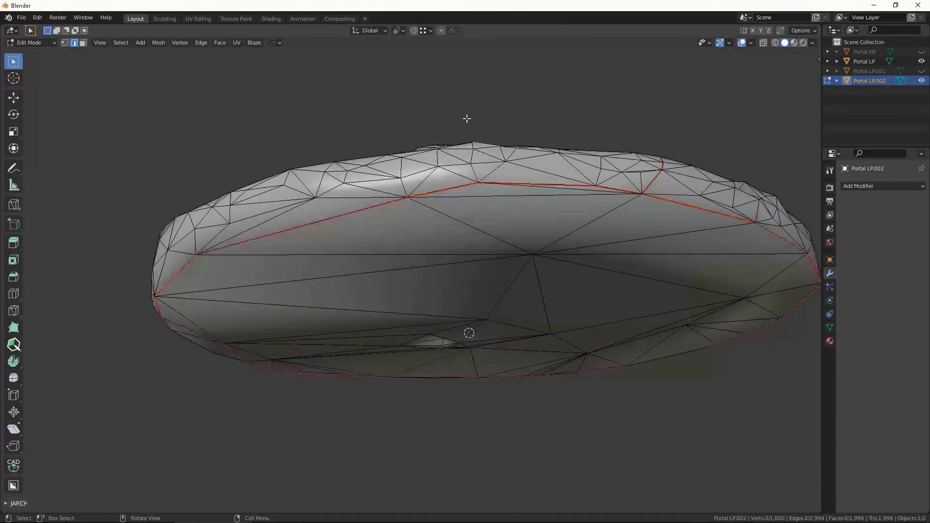
- Exit the isolated view of the round platform and hide the platform object
middle_drag(467, 118, 475, 195)
middle_drag(483, 226, 435, 129)
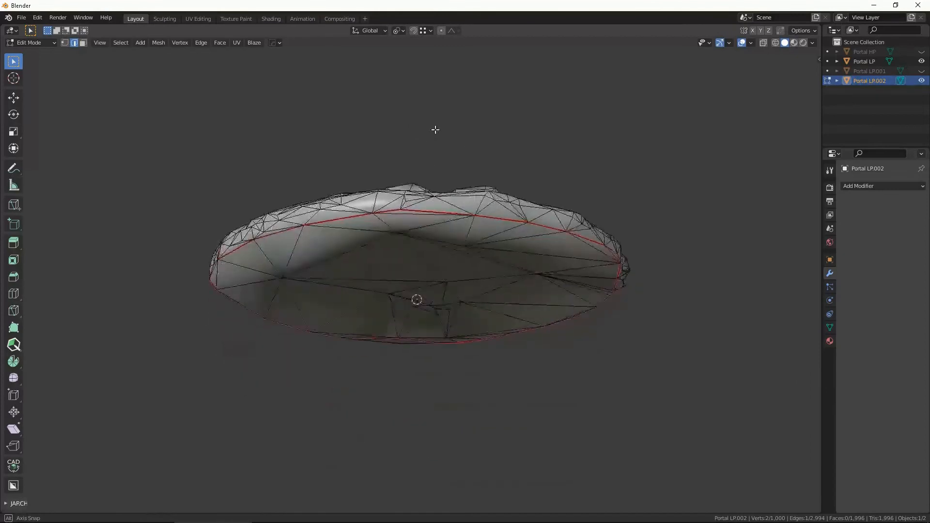
key(KP_Divide)
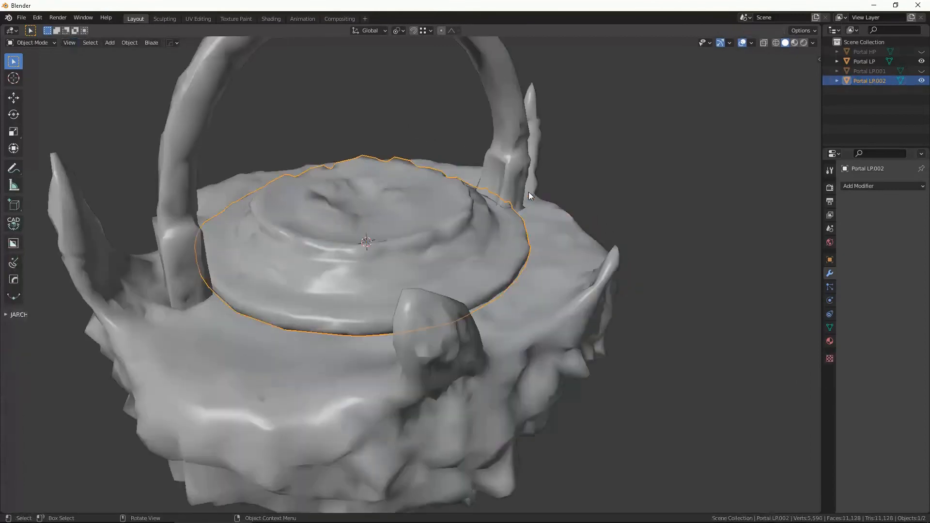
key(h)
scroll(472, 244, down, 3)
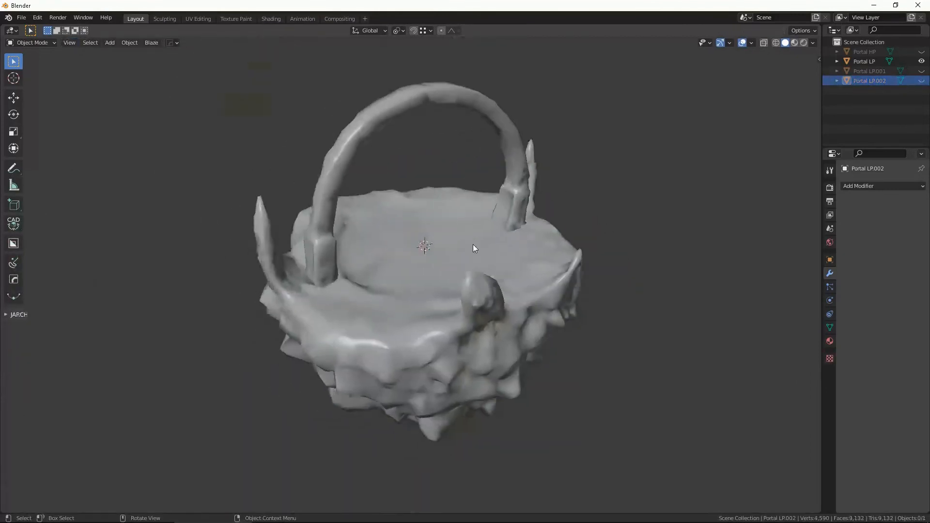
- Select all linked faces of the arch in Portal LP and separate it into its own object
click(473, 244)
key(Tab)
scroll(506, 218, up, 3)
middle_drag(552, 243, 329, 223)
scroll(329, 276, up, 6)
mouse_move(426, 281)
middle_down()
mouse_move(443, 284)
mouse_move(425, 291)
middle_up()
click(426, 291)
scroll(426, 286, down, 8)
key(3)
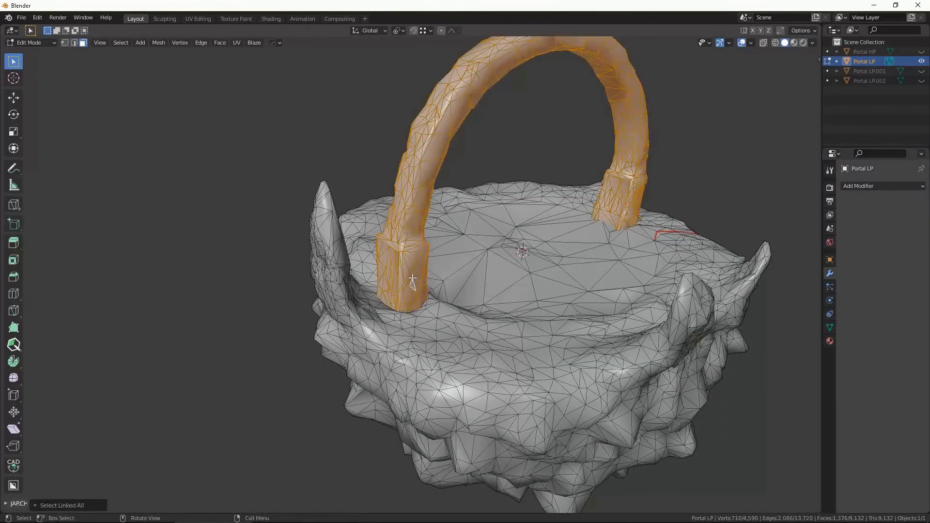
key(p)
click(411, 277)
- Isolate the separated arch and open its mesh for editing
key(Tab)
click(423, 242)
key(slash)
middle_drag(423, 243, 451, 317)
key(Tab)
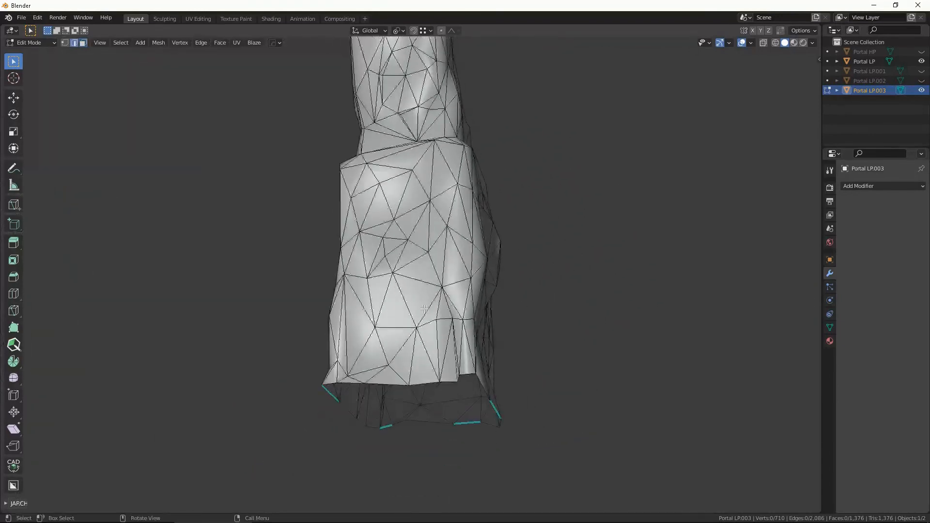
- Select a shortest edge path along the arch down to the base of its leg, mark it as a seam, and clear the selection
middle_drag(420, 229, 403, 186)
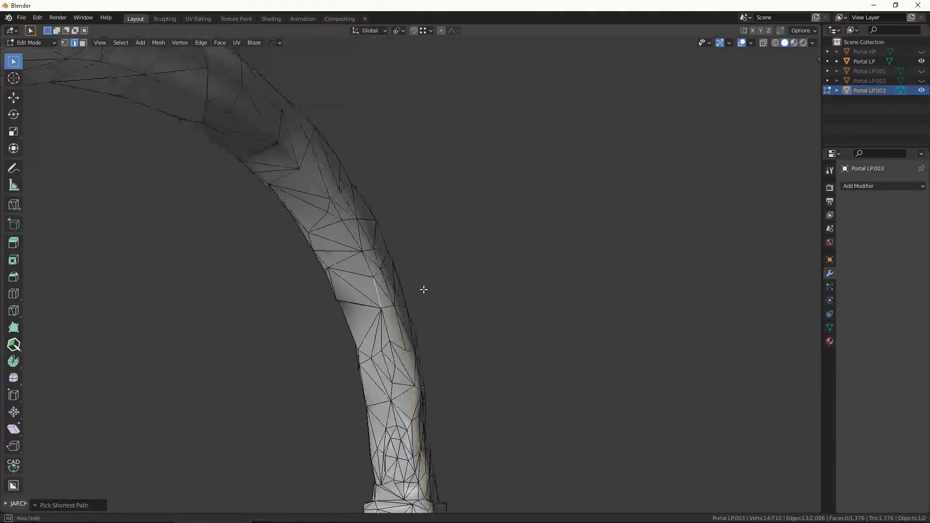
middle_drag(424, 289, 419, 129)
ctrl+click(521, 206)
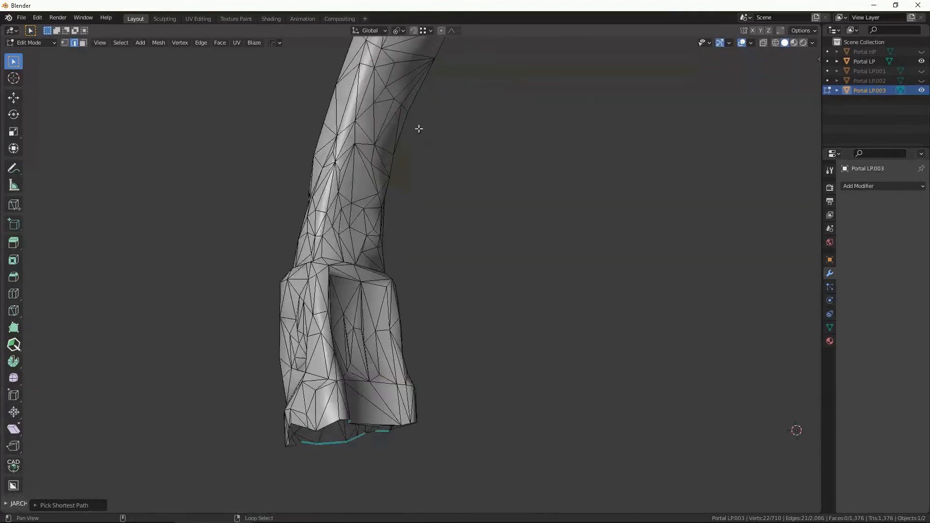
middle_drag(375, 217, 432, 219)
middle_drag(367, 357, 365, 252)
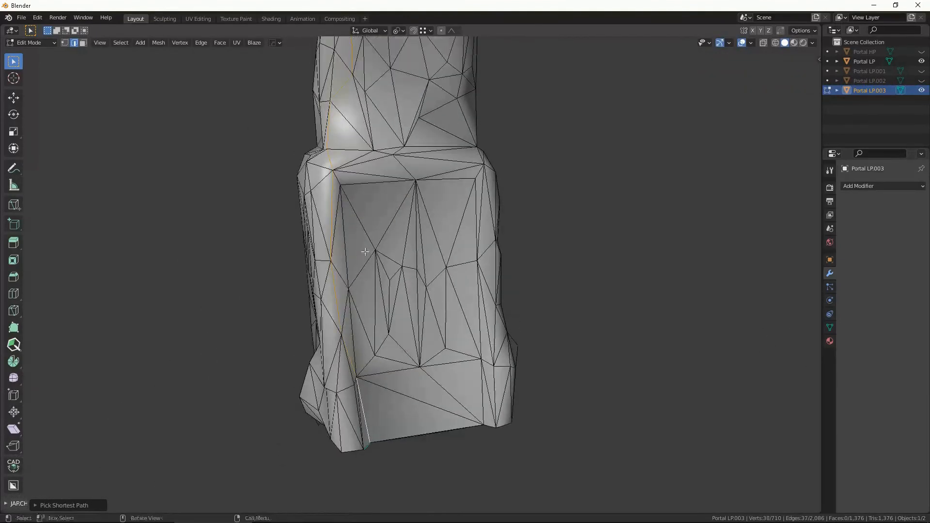
click(321, 246)
scroll(353, 205, down, 5)
middle_drag(353, 205, 473, 247)
key(alt+a)
- Exit the isolated view, hide the arch, and open Portal LP for mesh editing
key(Tab)
scroll(472, 248, down, 3)
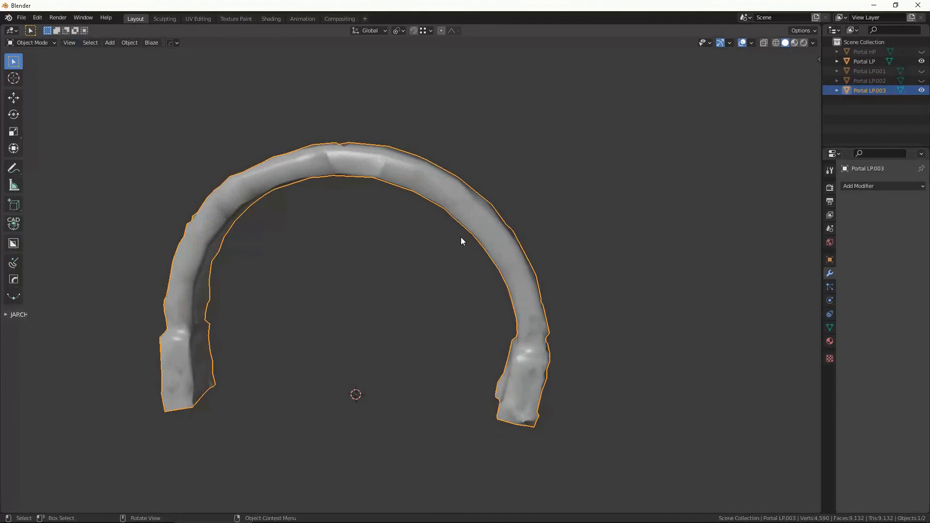
key(slash)
key(h)
scroll(504, 238, up, 3)
click(504, 241)
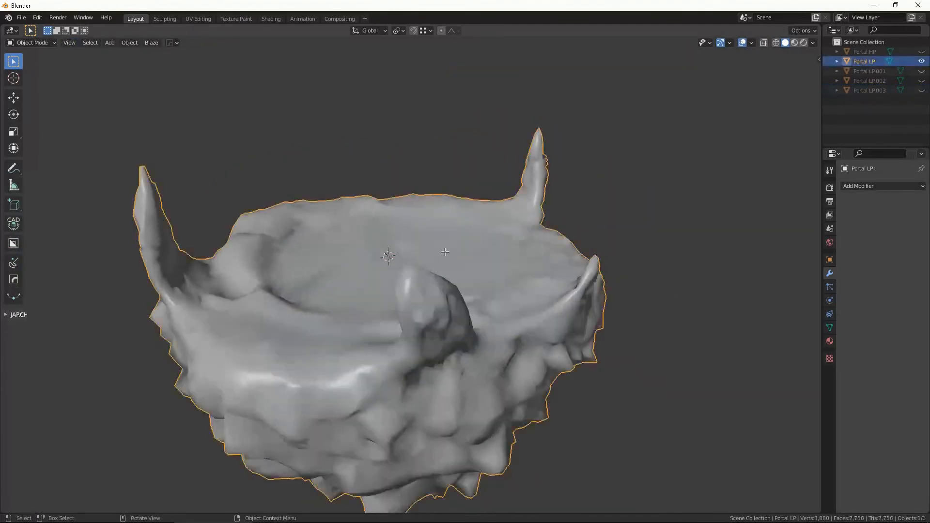
key(Tab)
- Select a closed edge path around the flat area on top of the island and mark it as a seam
middle_drag(504, 241, 413, 255)
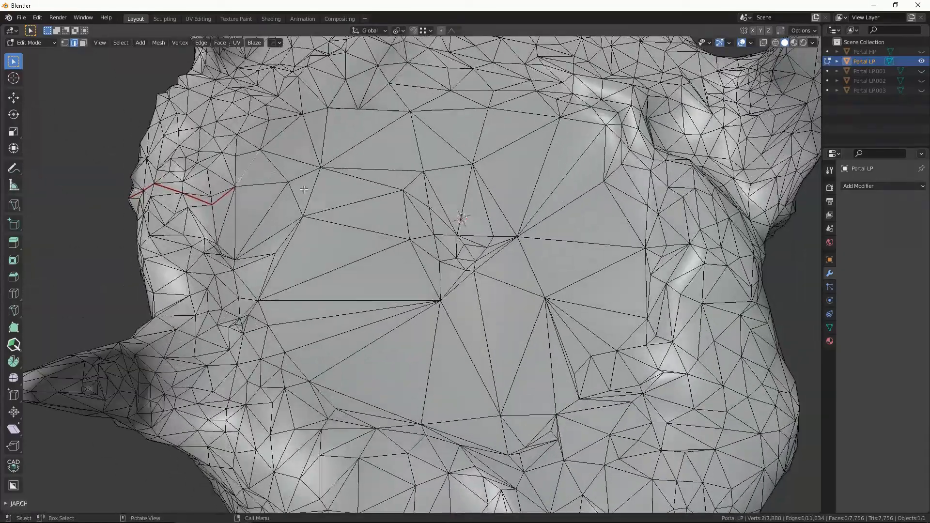
ctrl+click(266, 306)
middle_drag(266, 306, 242, 285)
ctrl+click(390, 371)
middle_drag(448, 312, 430, 296)
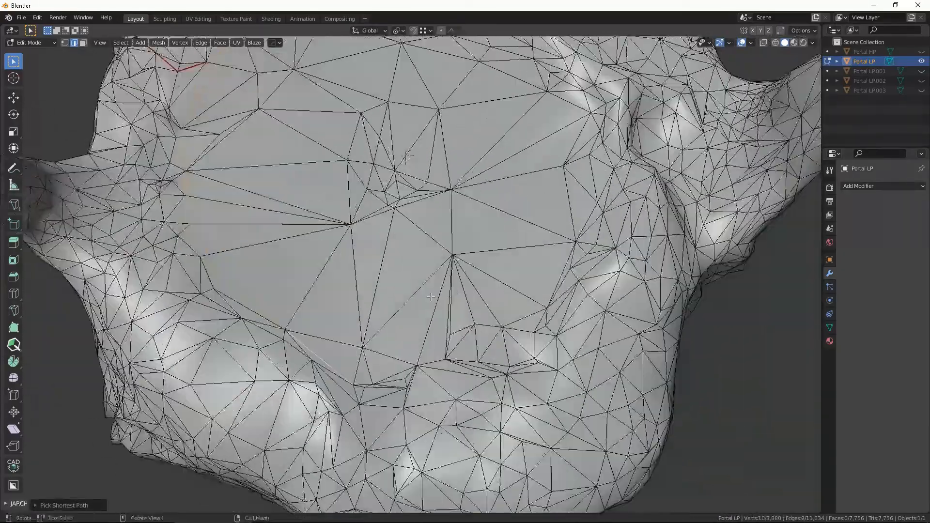
ctrl+click(524, 289)
middle_drag(573, 308, 471, 347)
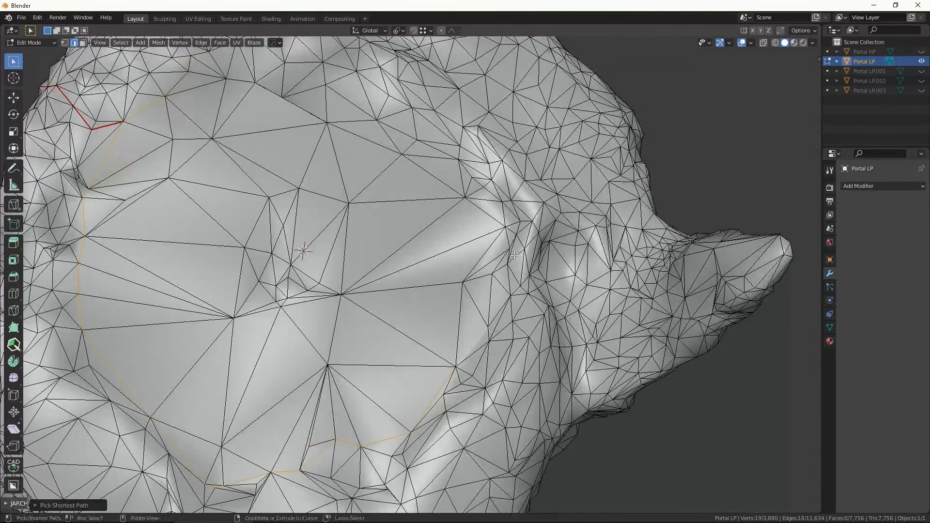
ctrl+click(499, 219)
middle_drag(500, 219, 483, 202)
ctrl+click(370, 176)
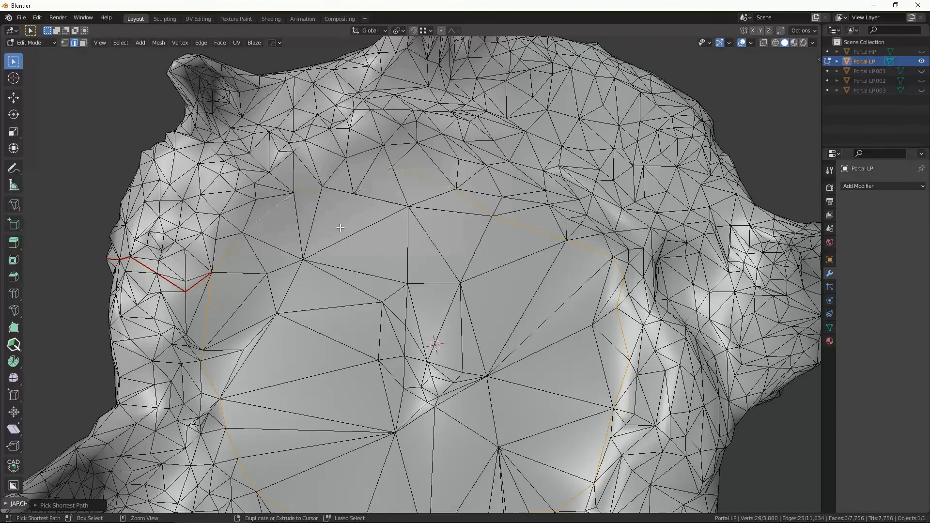
ctrl+click(269, 212)
middle_drag(346, 198, 362, 188)
right_click(362, 188)
- Select an edge path from the ring seam toward one of the island's rim spikes and mark it as a seam
scroll(254, 203, down, 8)
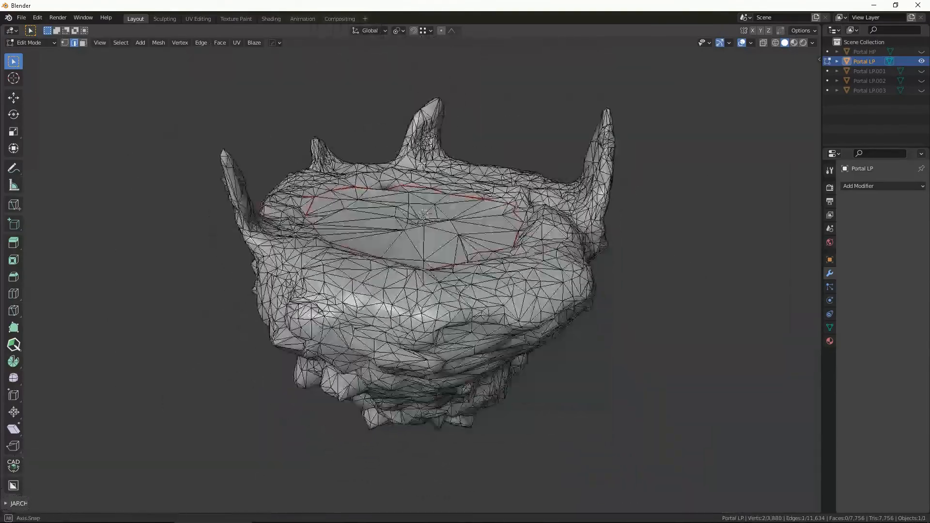
middle_drag(254, 203, 385, 283)
scroll(432, 261, up, 4)
shift+middle_drag(385, 283, 413, 177)
scroll(460, 285, up, 3)
right_click(413, 176)
click(373, 246)
click(526, 226)
- Select a shortest edge path from the ring seam up the island's large back spike and mark it as a seam
middle_drag(412, 242, 346, 181)
scroll(506, 192, down, 3)
scroll(346, 182, down, 3)
scroll(346, 181, up, 5)
click(296, 231)
scroll(295, 231, up, 4)
shift+middle_drag(296, 231, 386, 354)
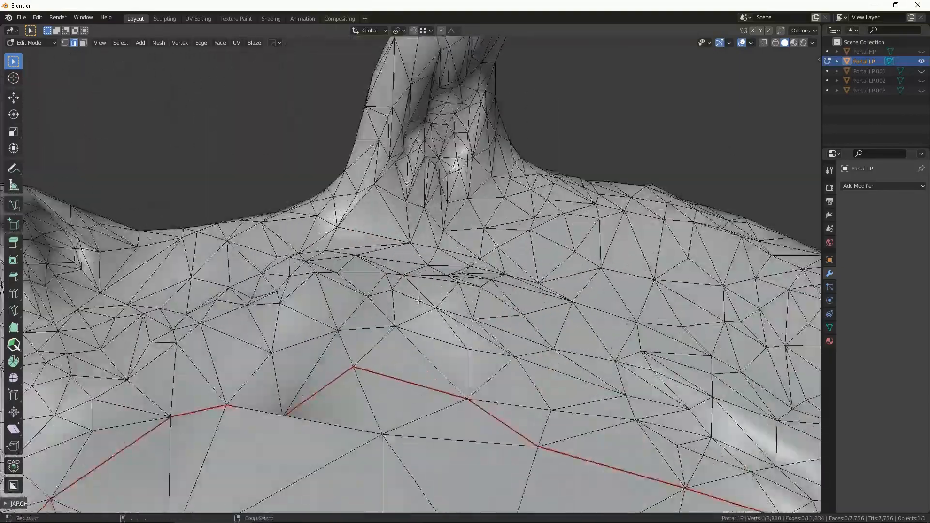
shift+middle_drag(462, 167, 501, 148)
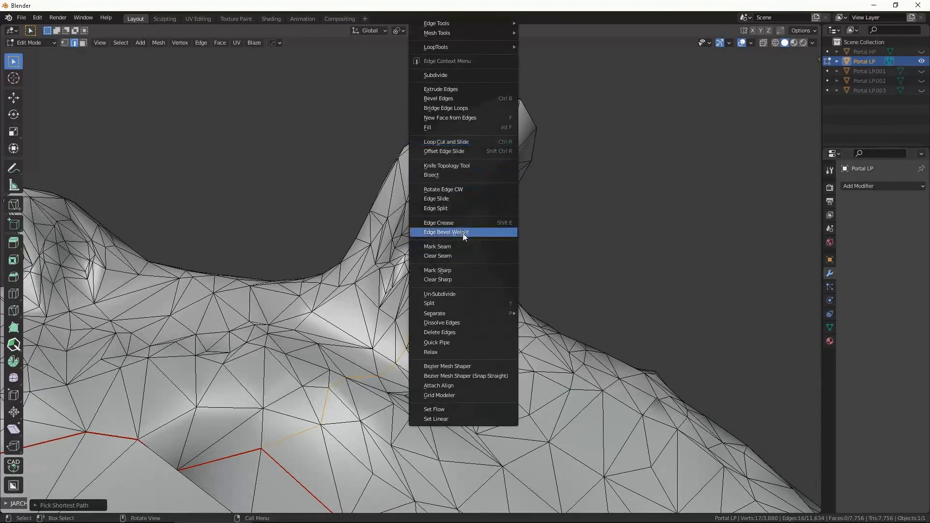
click(533, 239)
- Select a shortest edge path from the ring seam up the small back spike and mark it as a seam
middle_drag(533, 239, 436, 203)
click(424, 331)
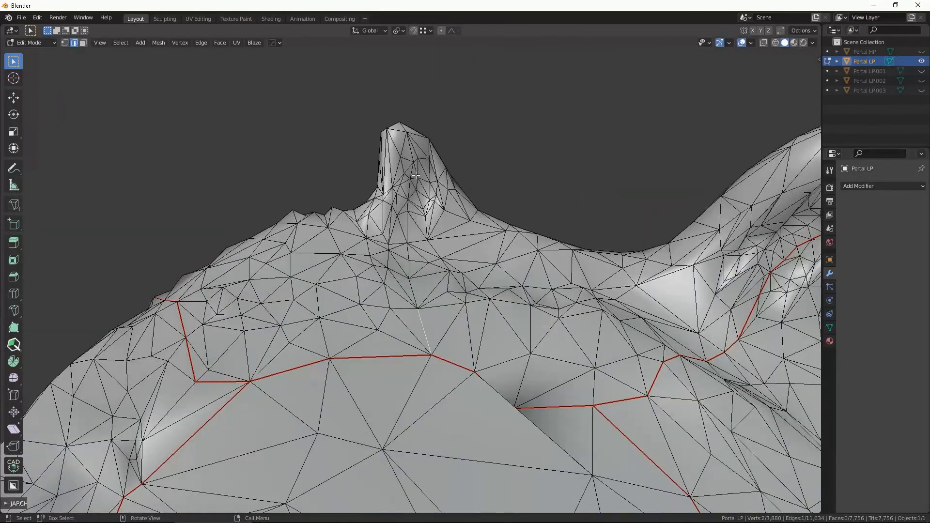
ctrl+click(407, 137)
right_click(409, 135)
click(378, 192)
click(511, 141)
- Select a shortest edge path from the ring seam up the remaining tall, thin spike and mark it as a seam
middle_drag(510, 141, 420, 187)
click(406, 407)
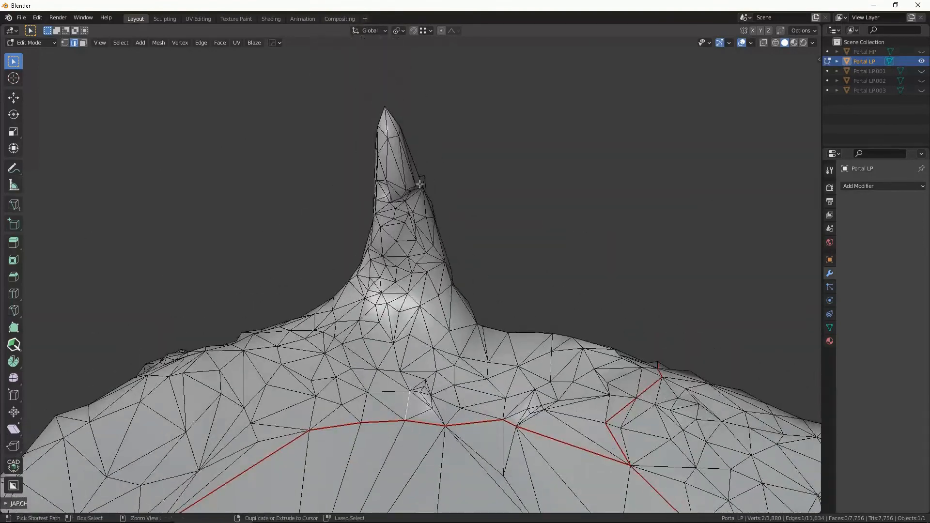
ctrl+click(419, 184)
right_click(388, 127)
click(327, 246)
click(498, 216)
middle_drag(498, 216, 348, 303)
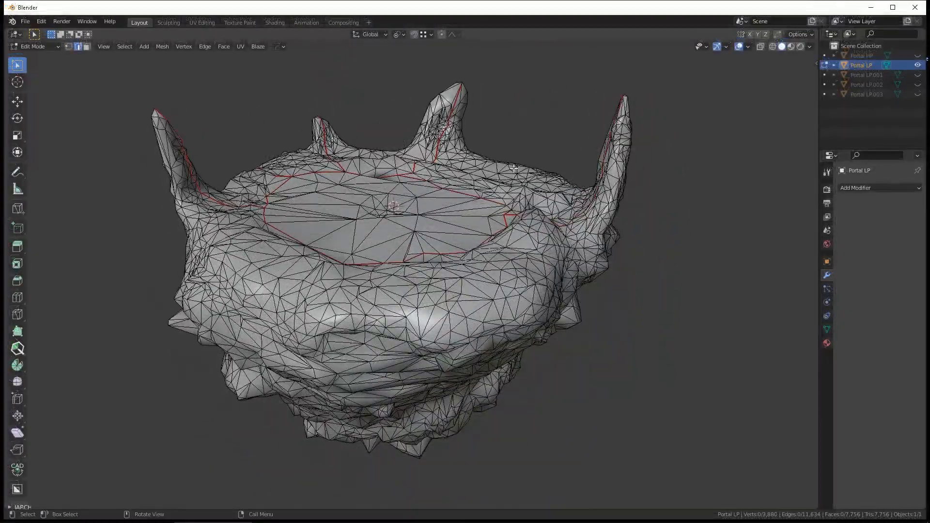
- Leave mesh editing and unhide Portal LP.001, Portal LP.002 and Portal LP.003
key(Tab)
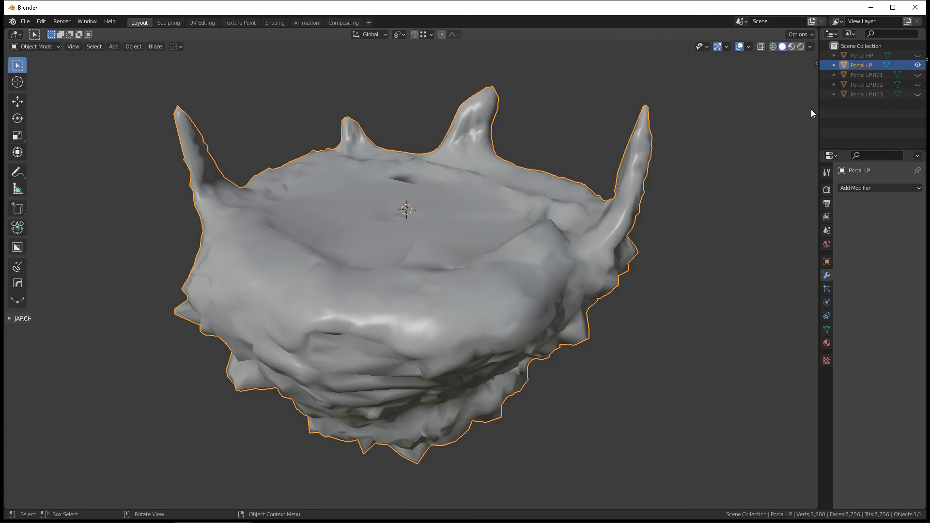
click(917, 75)
click(917, 85)
click(918, 94)
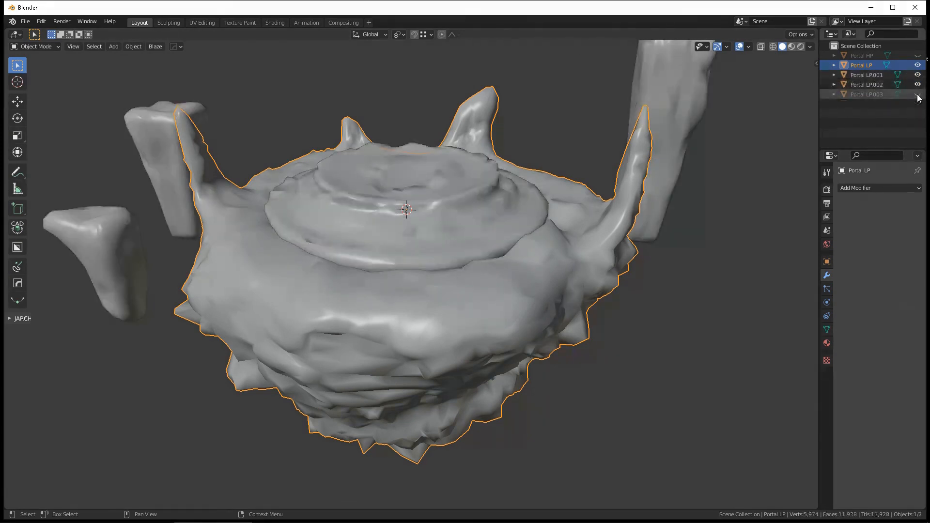
key(Tab)
scroll(474, 190, down, 2)
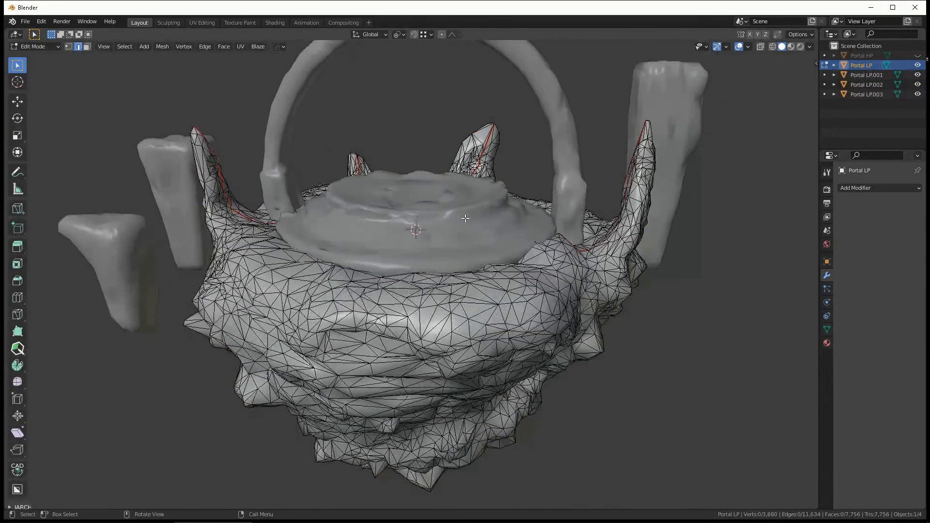
- Select all four low-poly parts, check their seams together, join them into Portal LP, and clear the selection
key(Tab)
scroll(466, 213, down, 4)
key(a)
key(Tab)
middle_drag(465, 213, 517, 260)
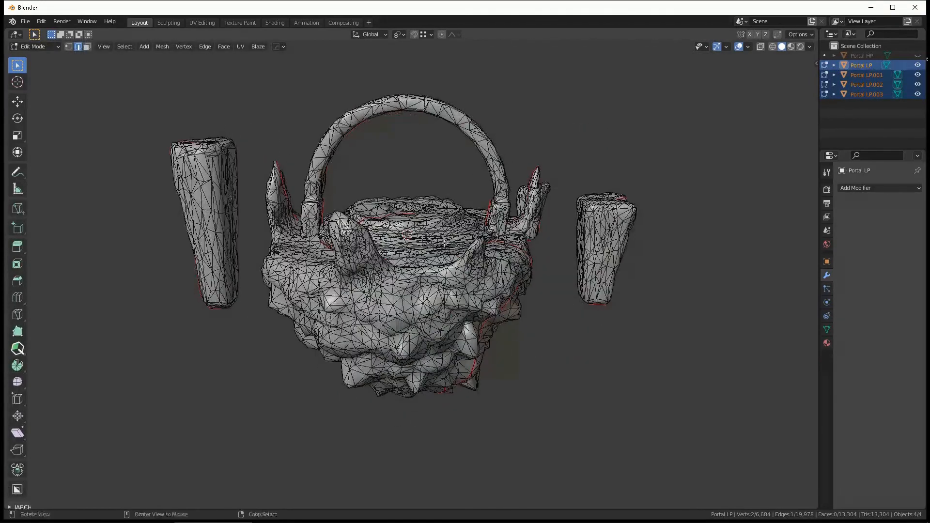
middle_drag(444, 243, 463, 233)
key(Tab)
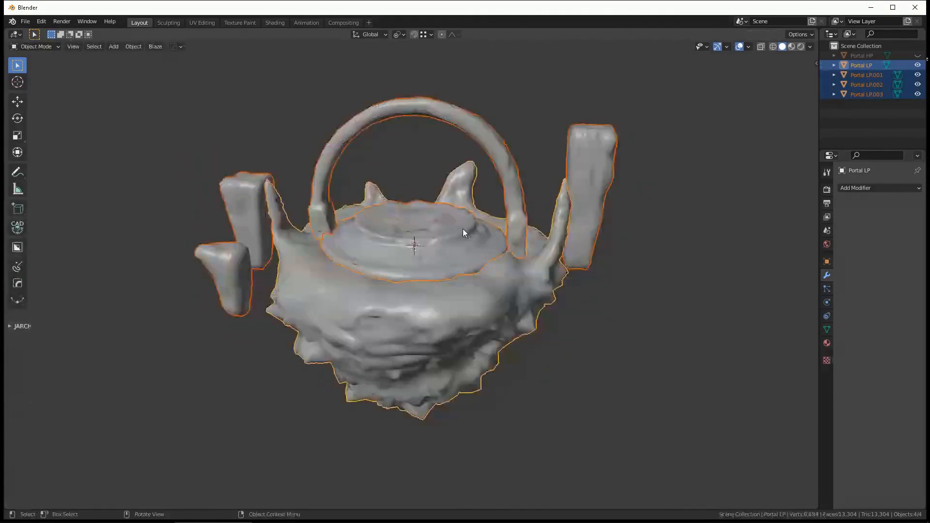
scroll(463, 232, up, 3)
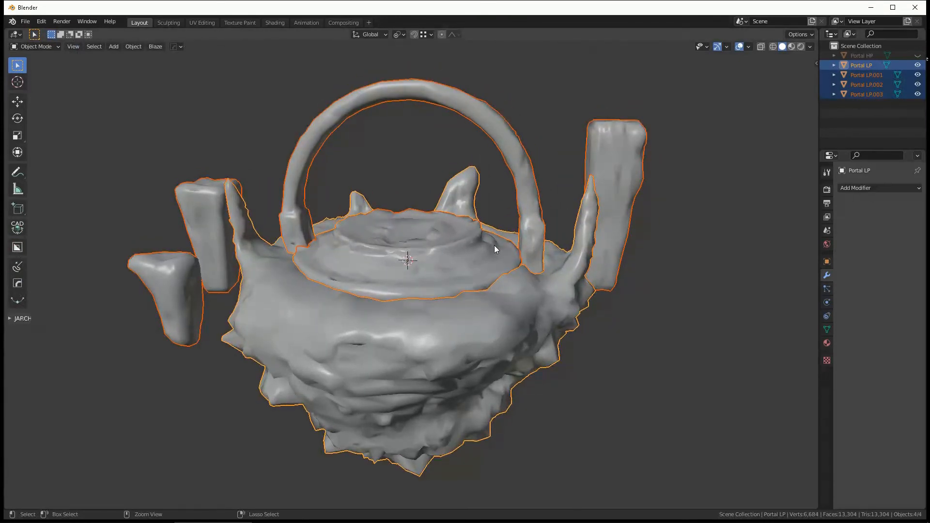
key(ctrl+j)
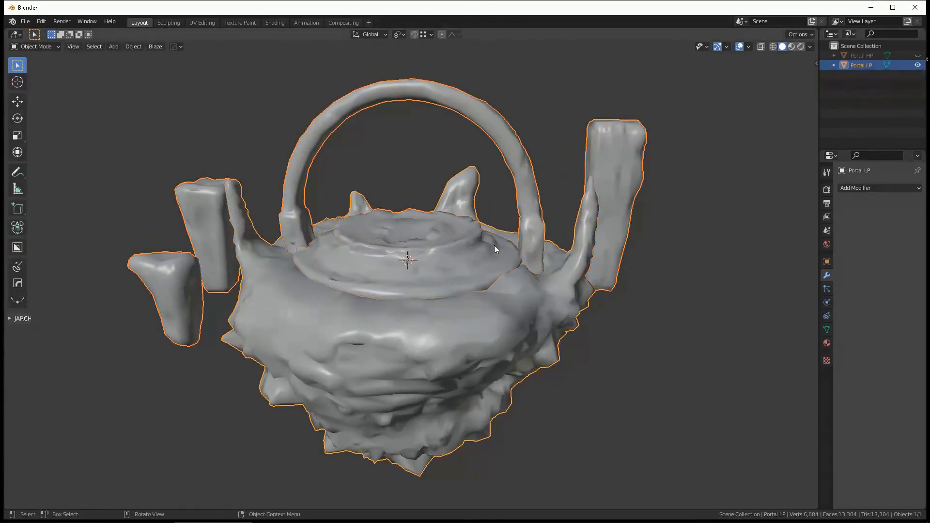
click(667, 211)
middle_drag(501, 207, 504, 211)
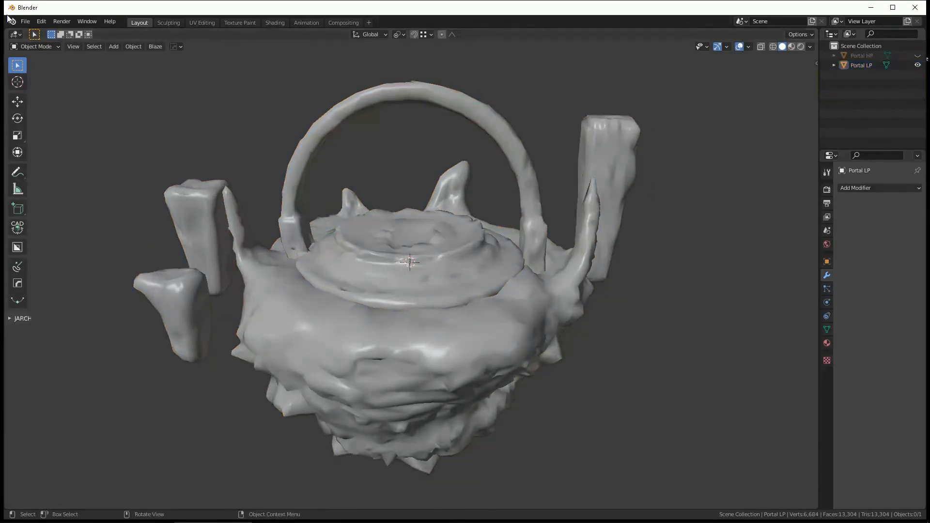
- Save the project on the Desktop as LP.blend
click(22, 21)
click(48, 86)
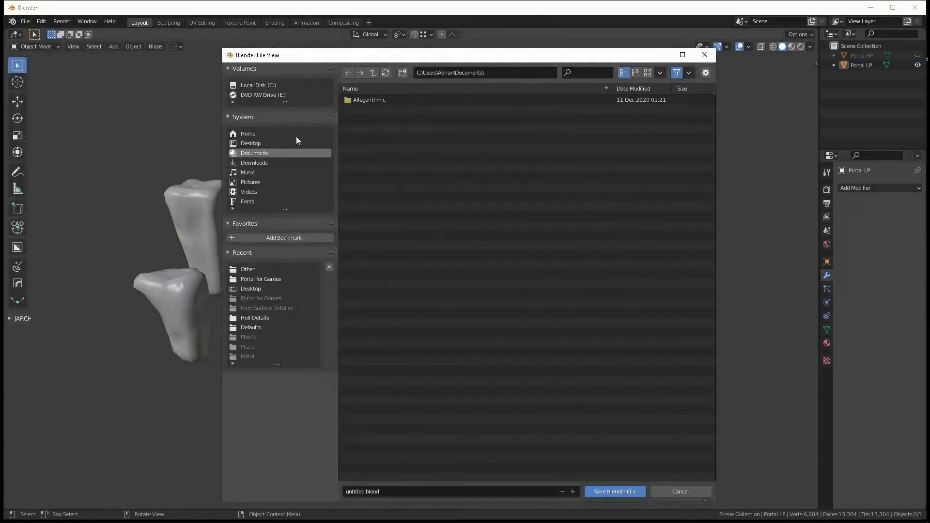
click(257, 143)
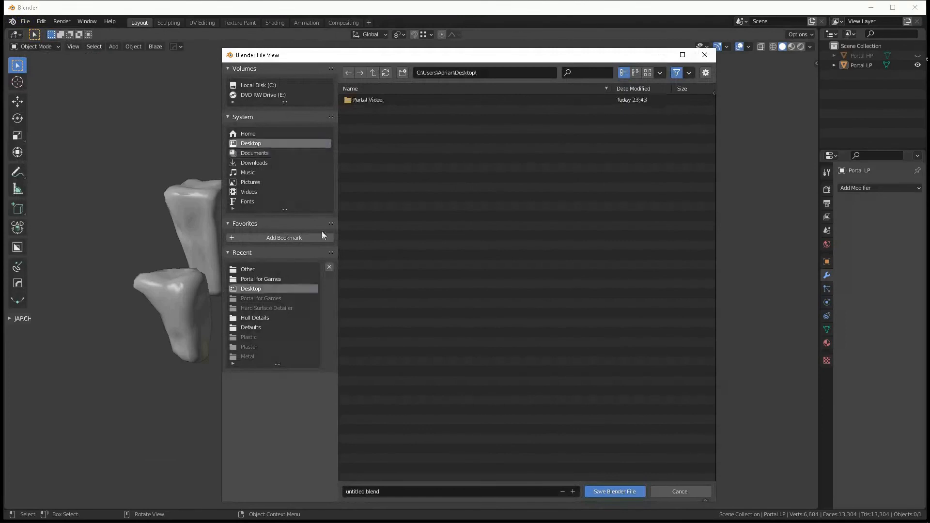
click(406, 490)
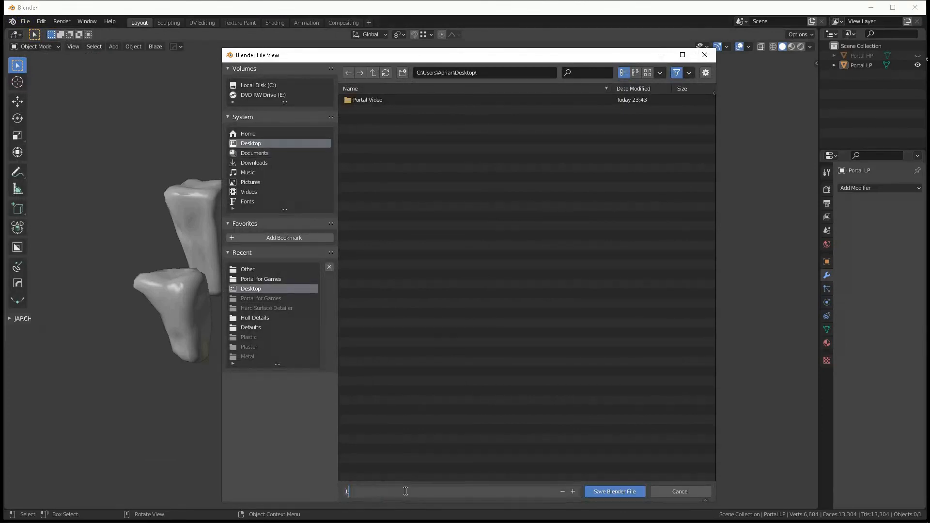
text(LP)
key(Return)
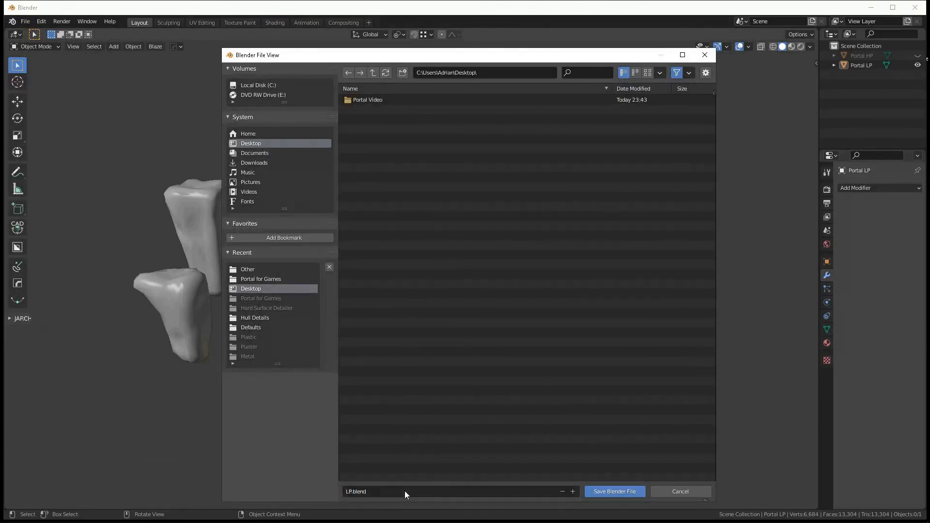
click(597, 494)
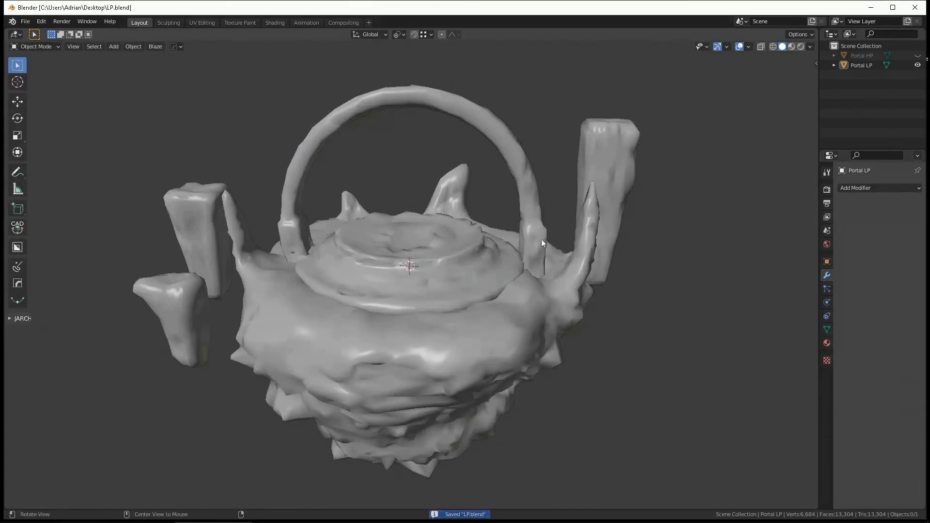
- Select the joined Portal LP and inspect its marked seams in mesh editing
middle_drag(541, 239, 519, 269)
click(501, 263)
key(Tab)
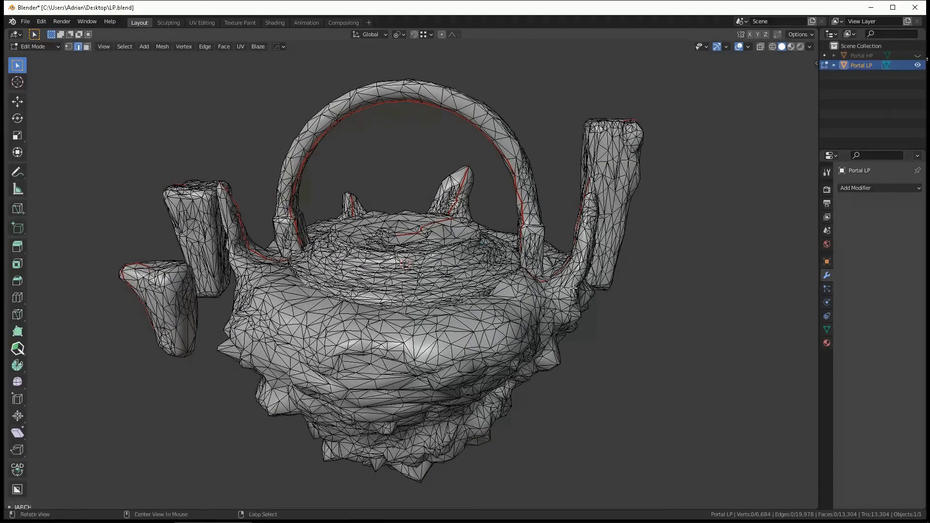
middle_drag(573, 288, 489, 257)
scroll(492, 253, up, 4)
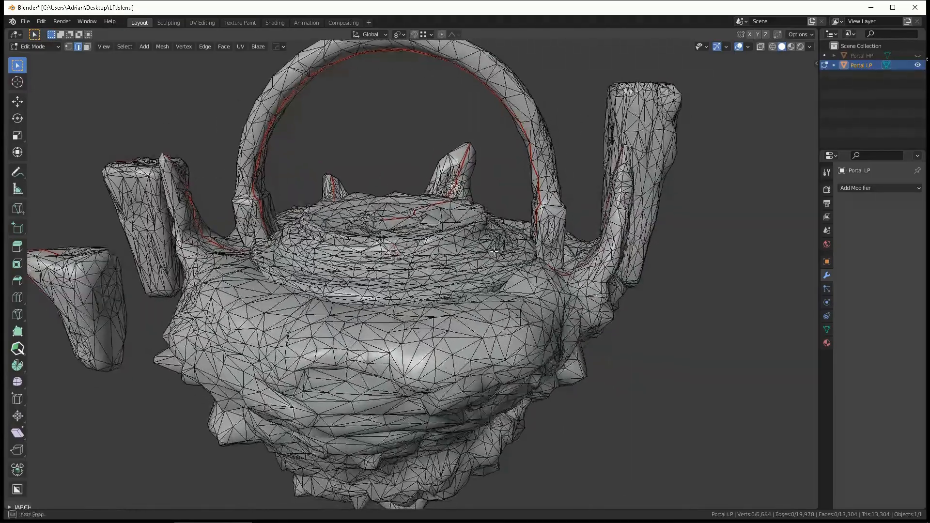
scroll(494, 250, down, 4)
key(Tab)
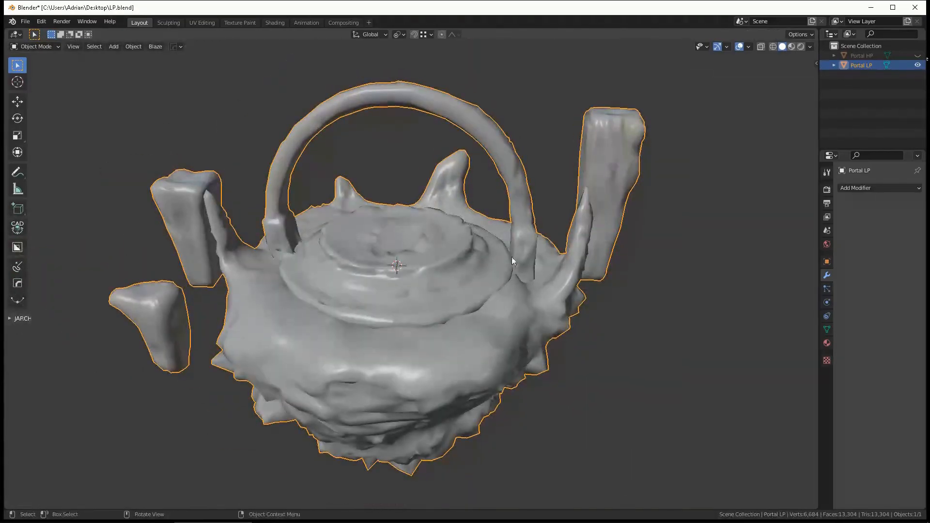
- Switch to the UV Editing workspace, select Portal LP's entire mesh, and unwrap it along the seams
click(241, 23)
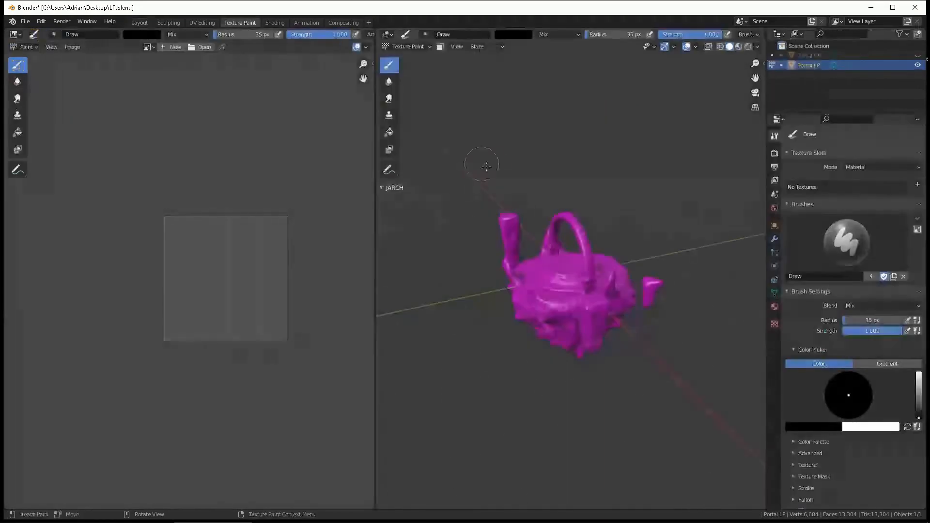
click(202, 23)
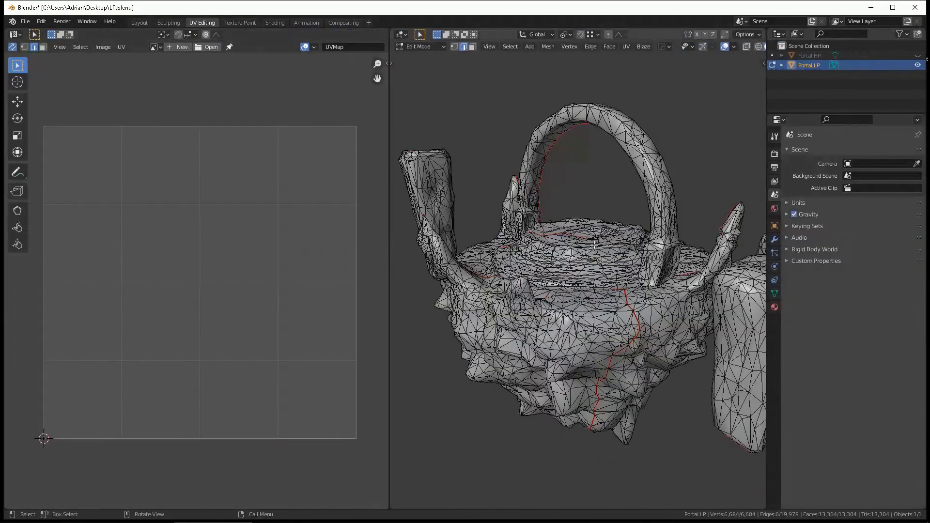
middle_drag(533, 242, 596, 276)
scroll(571, 249, down, 3)
key(Tab)
scroll(599, 260, up, 2)
key(Tab)
key(a)
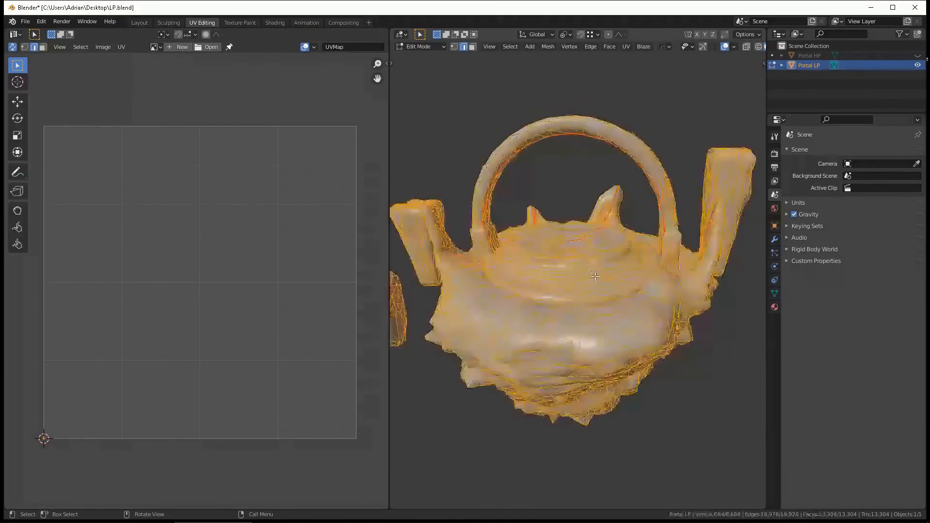
click(625, 46)
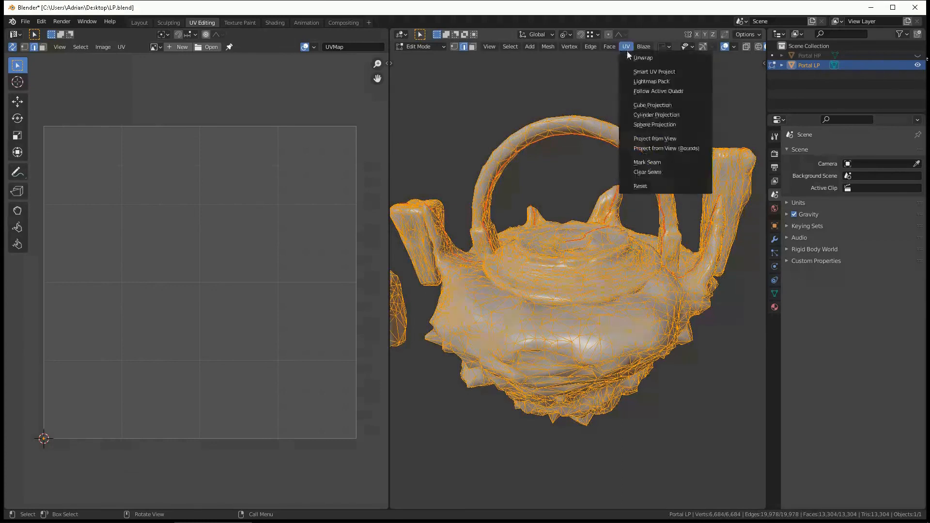
click(633, 59)
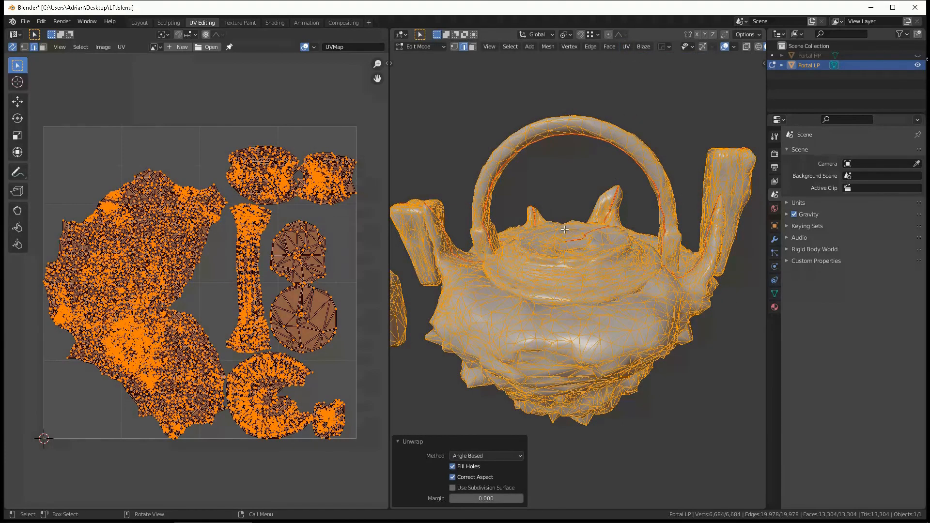
- Examine the unwrapped UV islands against the portal mesh, then leave mesh editing and clear the selection
key(alt+a)
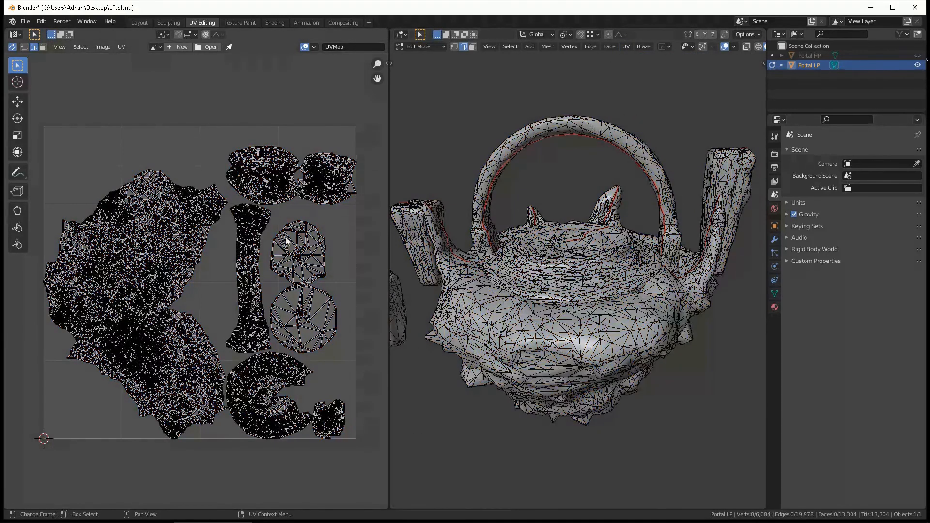
scroll(302, 238, down, 1)
scroll(302, 239, up, 1)
middle_drag(538, 203, 652, 141)
key(Tab)
key(Tab)
key(a)
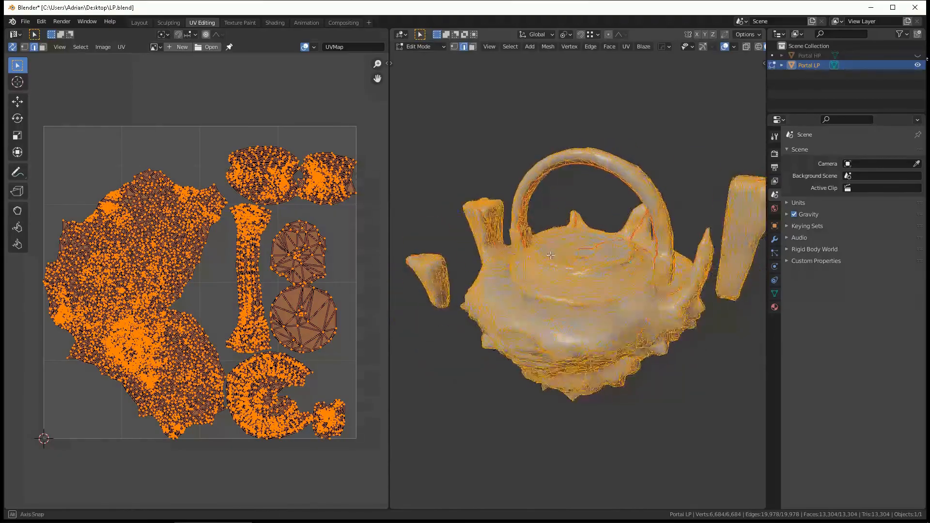
click(610, 162)
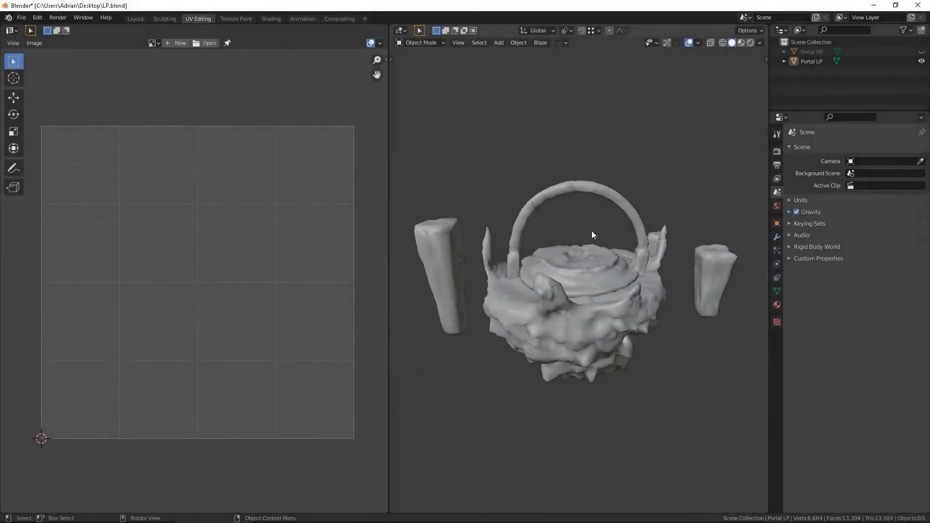
- Switch to the Shading workspace and give Portal LP a new material named LP
middle_drag(591, 231, 580, 237)
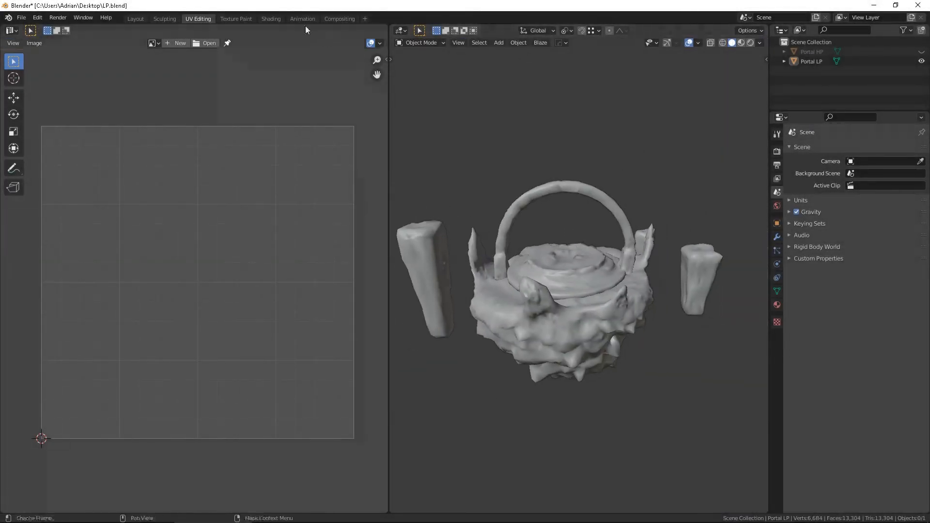
click(271, 19)
scroll(417, 180, up, 3)
middle_drag(416, 181, 434, 144)
scroll(433, 145, down, 4)
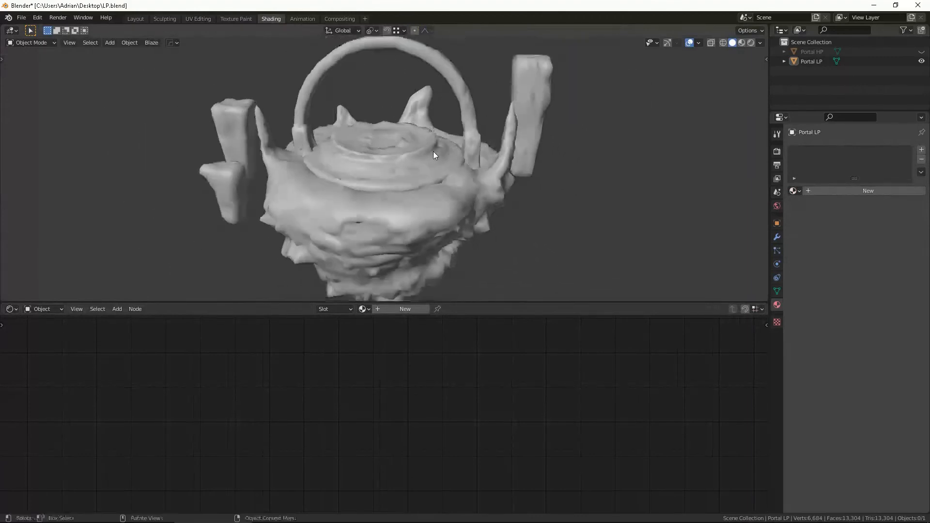
click(461, 205)
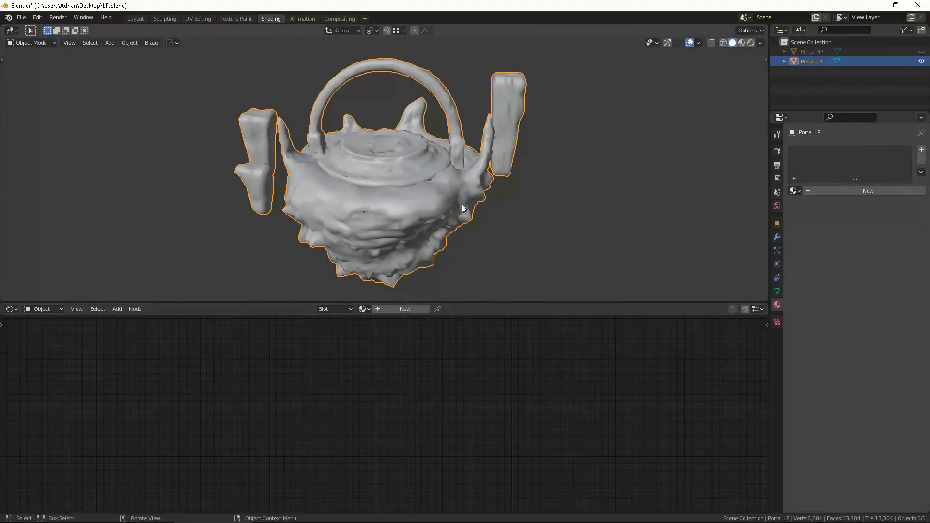
click(850, 192)
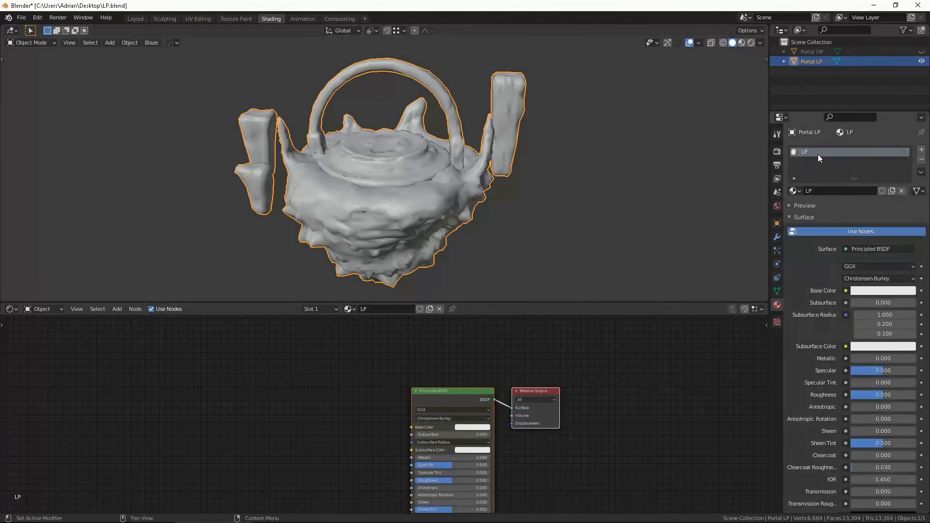
click(562, 167)
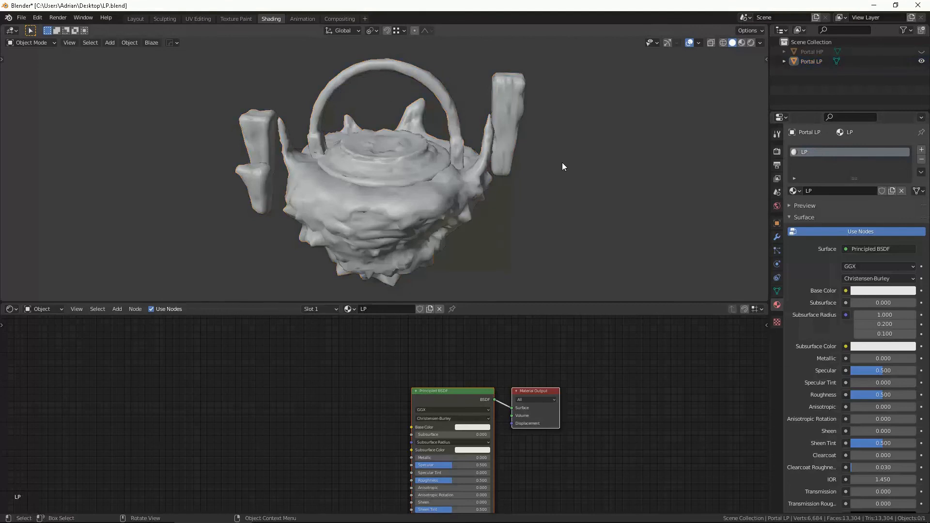
- Unhide the high-poly portal object, Portal HP
scroll(564, 165, up, 2)
click(921, 52)
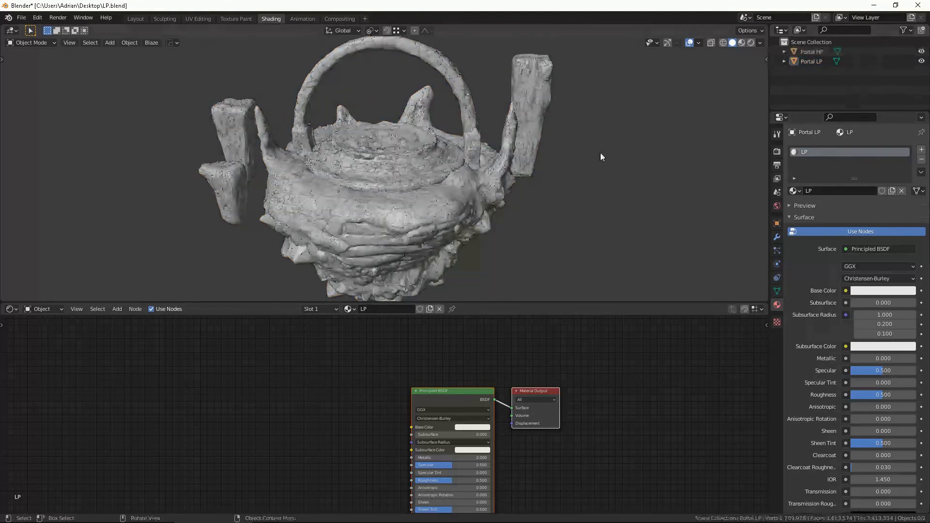
- Select Portal HP and hide Portal LP so only the high-poly object is shown
middle_drag(602, 156, 435, 143)
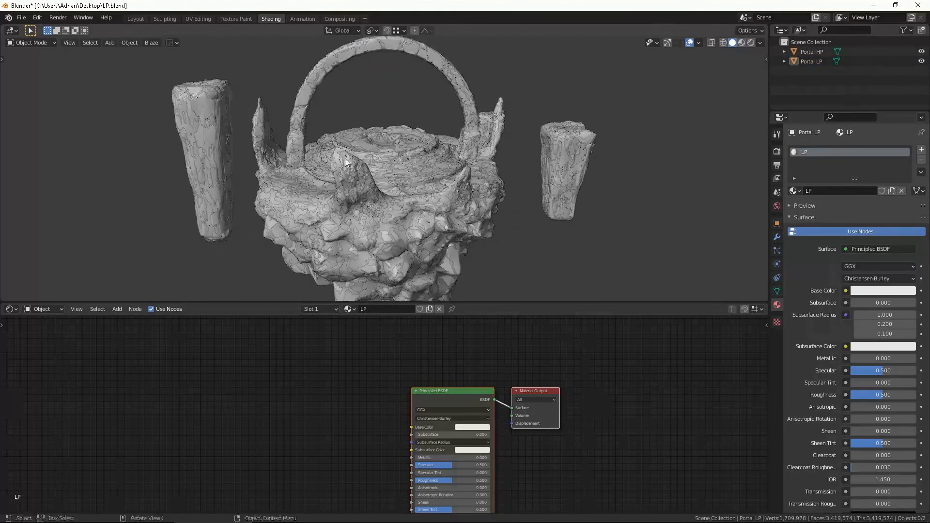
scroll(443, 134, up, 6)
middle_drag(466, 110, 451, 170)
scroll(480, 130, down, 6)
click(812, 51)
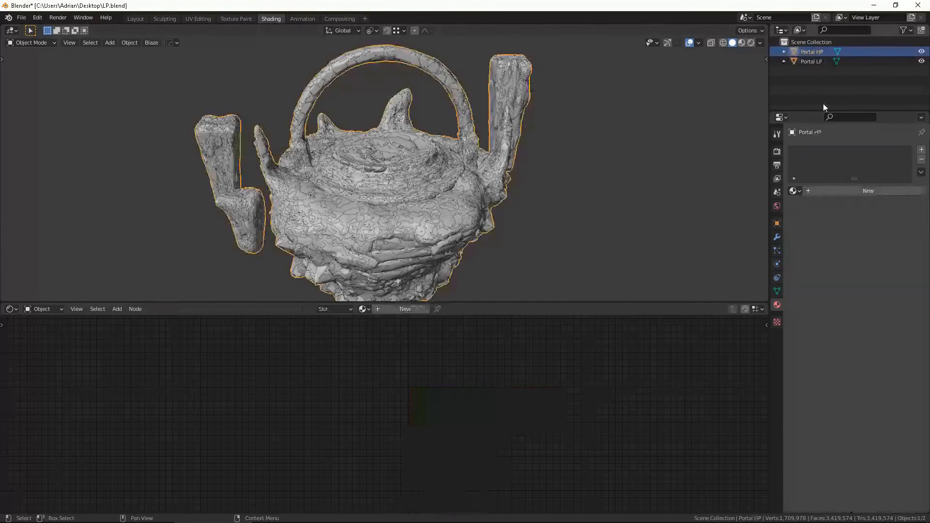
click(921, 61)
- Give Portal HP a new material named HP, then clear the object selection
scroll(461, 162, up, 4)
shift+middle_drag(456, 168, 470, 141)
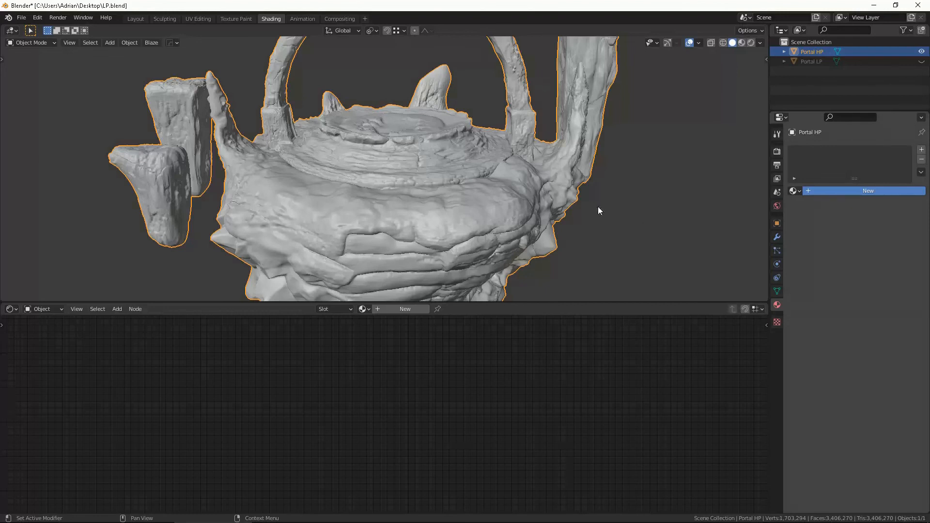
scroll(598, 206, down, 2)
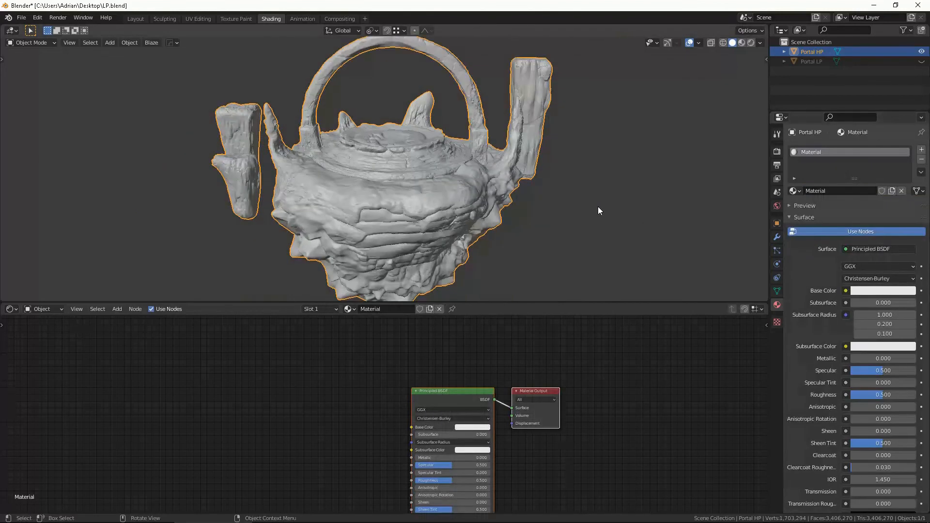
middle_drag(608, 175, 605, 186)
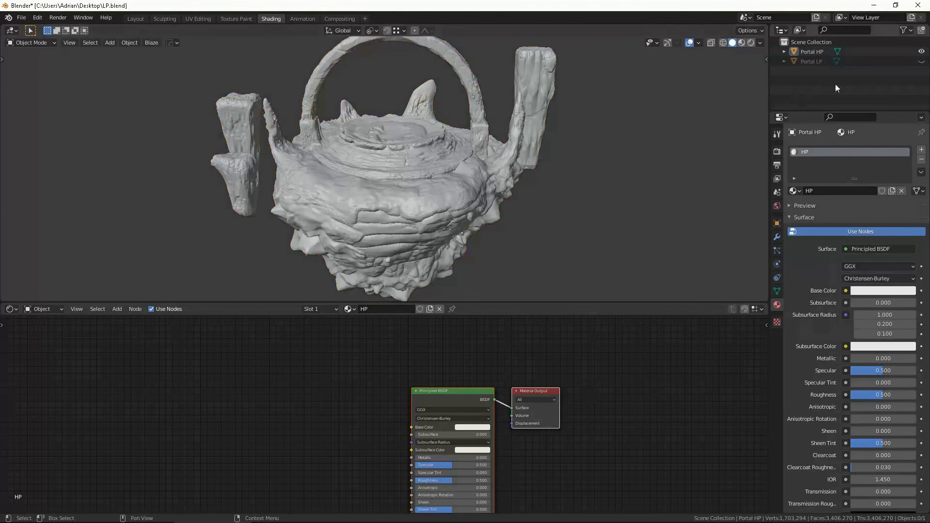
- Hide Portal HP, unhide Portal LP, and select Portal LP
click(920, 53)
click(921, 61)
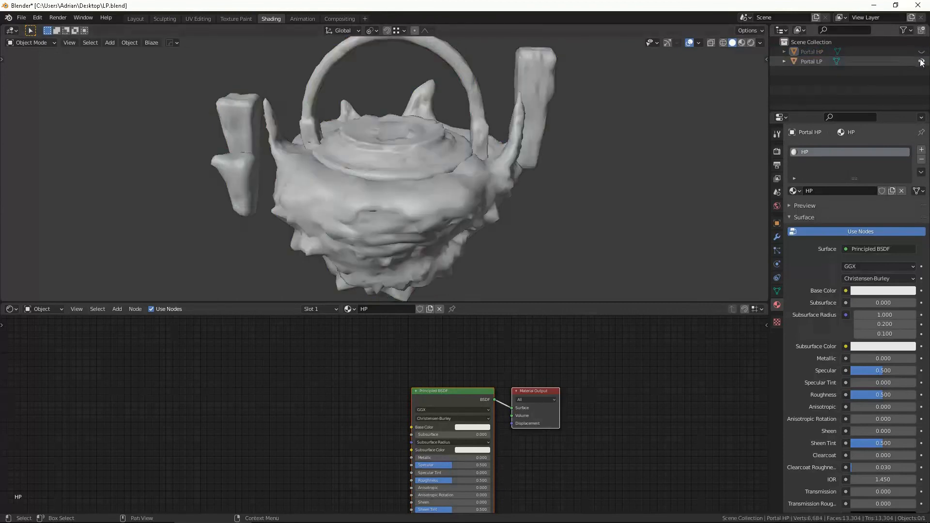
click(818, 65)
scroll(497, 201, up, 4)
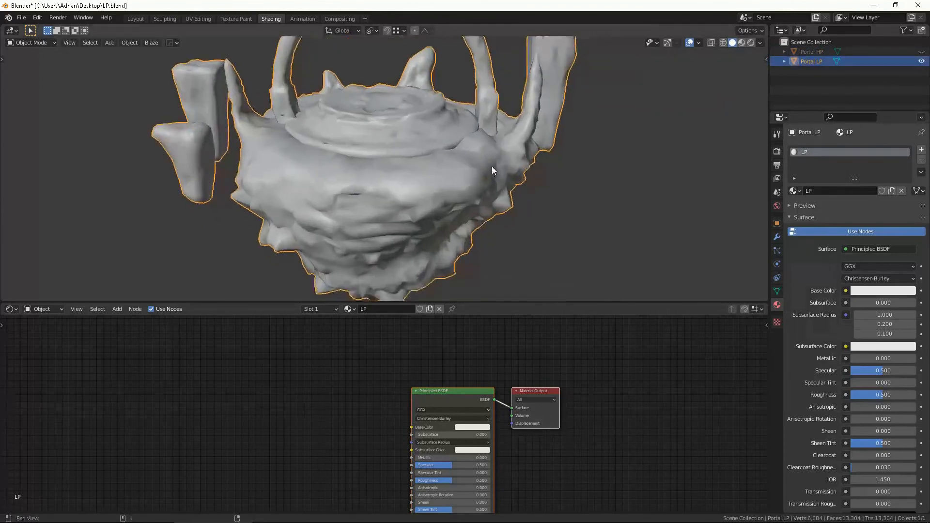
- Add an Image Texture node to the LP material and place it well to the left of the Principled BSDF node
drag(450, 396, 432, 391)
scroll(299, 399, down, 2)
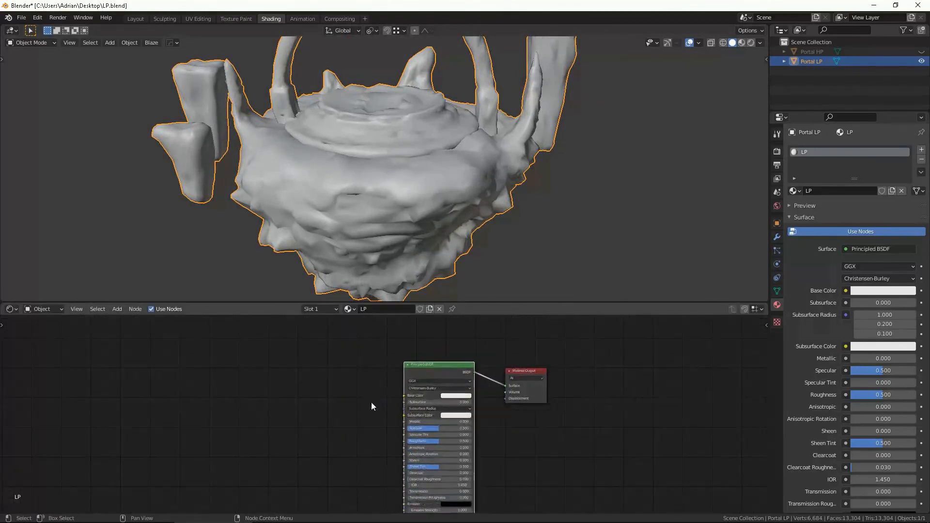
middle_drag(373, 406, 375, 376)
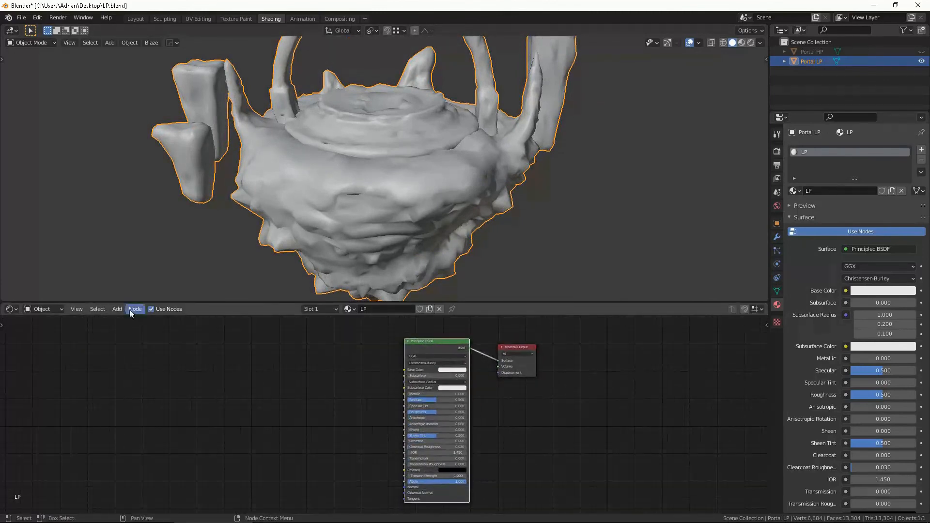
click(119, 310)
click(129, 320)
text(ima)
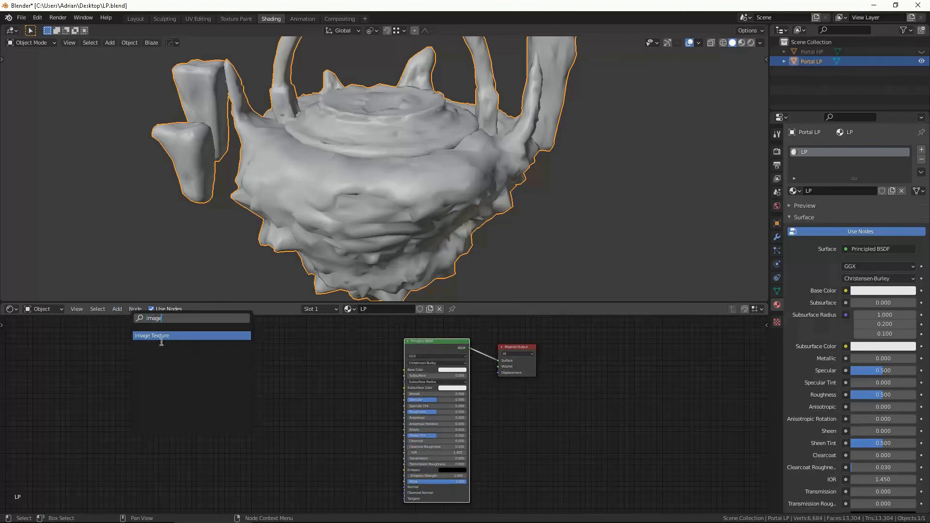
text(ge)
click(161, 335)
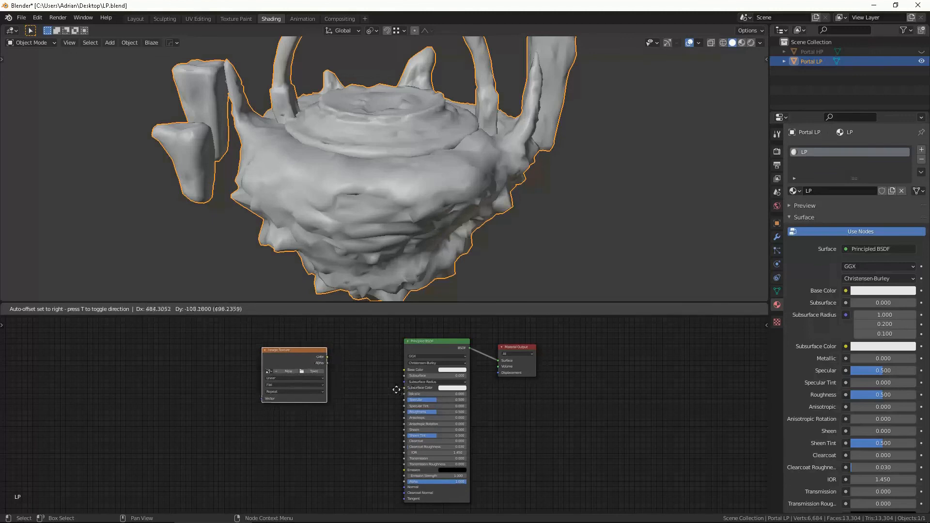
click(397, 390)
scroll(384, 465, up, 3)
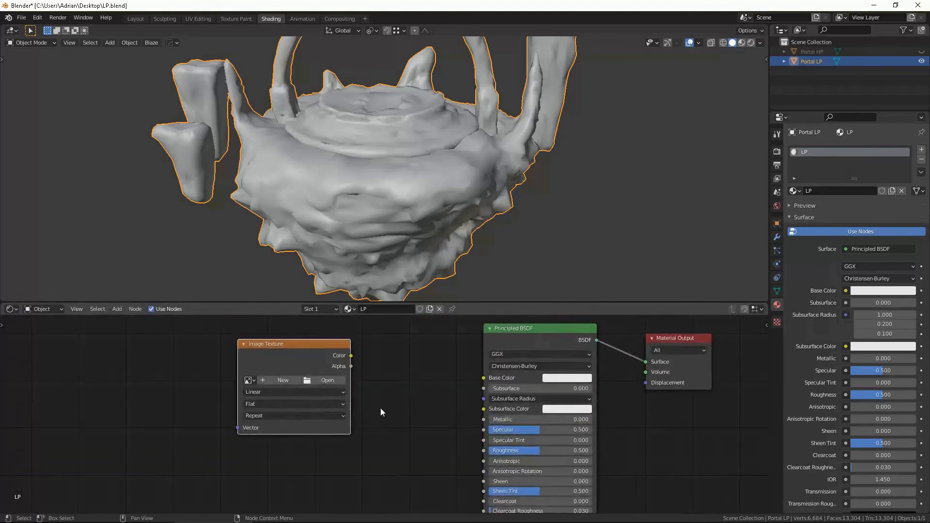
scroll(385, 393, down, 2)
drag(307, 359, 246, 351)
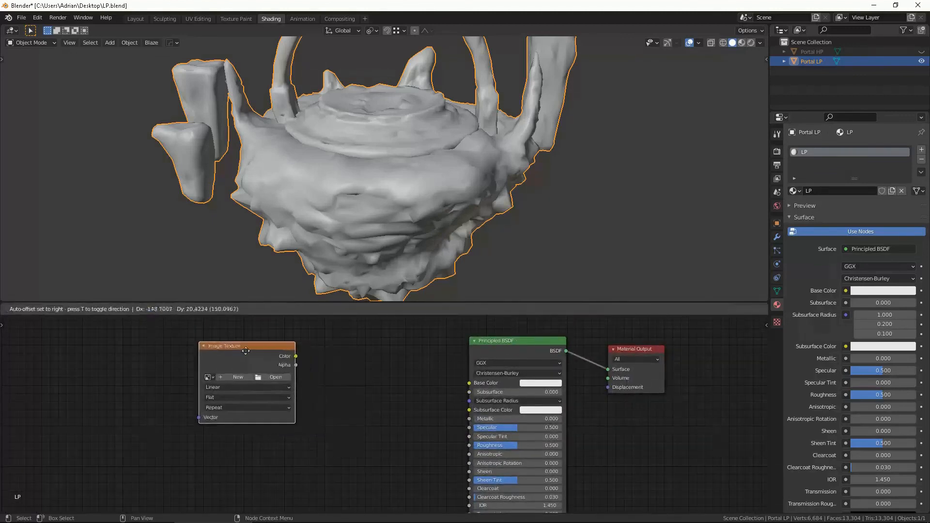
scroll(324, 360, down, 2)
alt+drag(367, 382, 390, 356)
scroll(350, 356, down, 2)
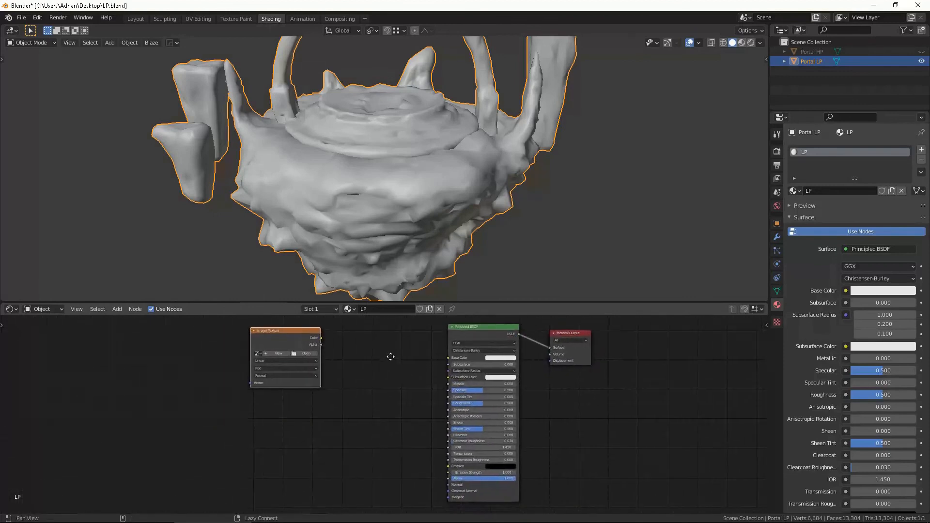
- Add a Normal Map node between the Image Texture and Principled BSDF nodes, below the Image Texture
click(118, 309)
click(130, 321)
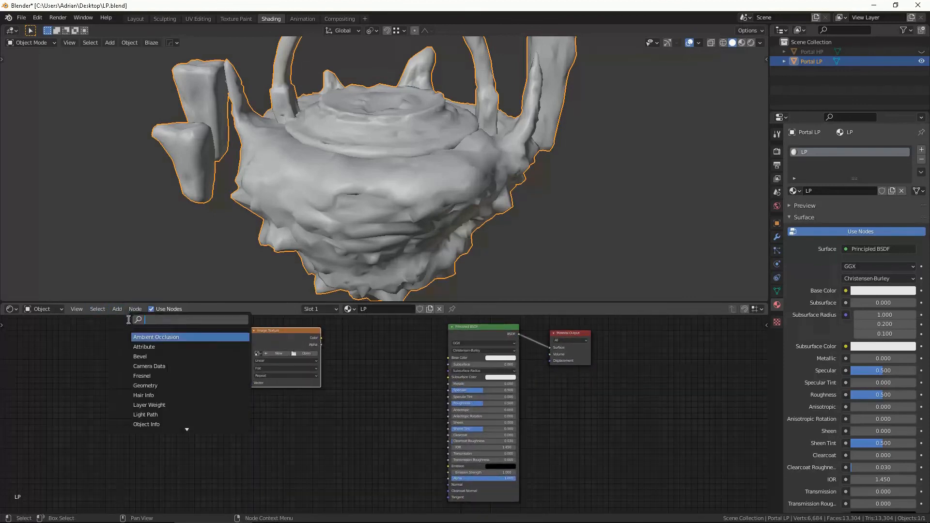
text(norma)
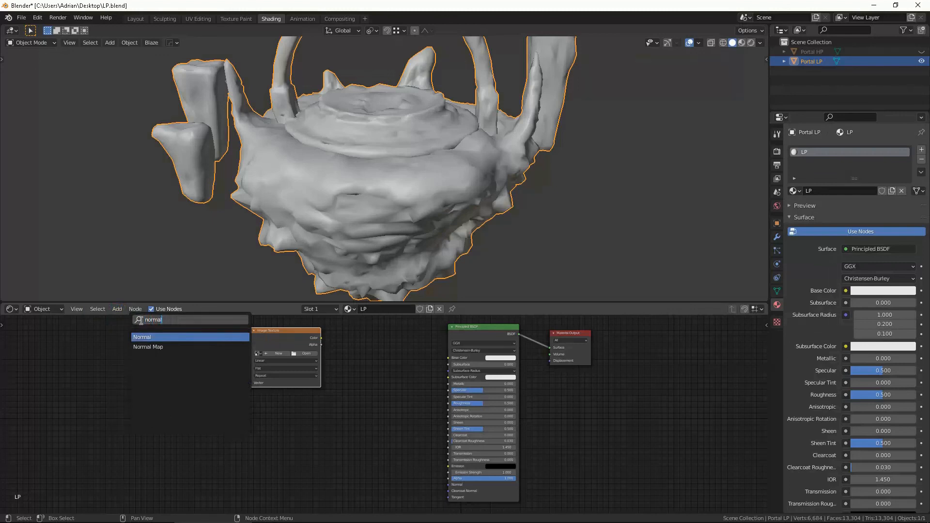
text(l)
click(148, 347)
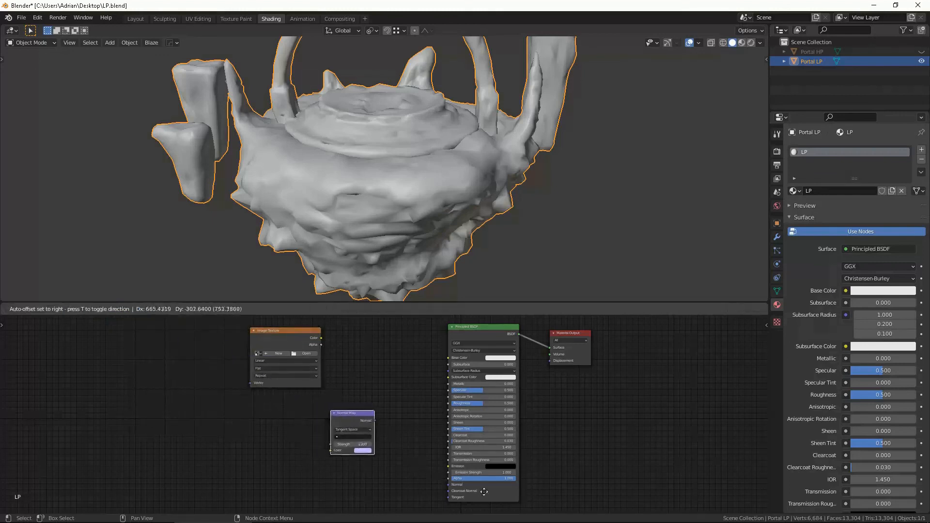
click(484, 492)
scroll(349, 411, up, 2)
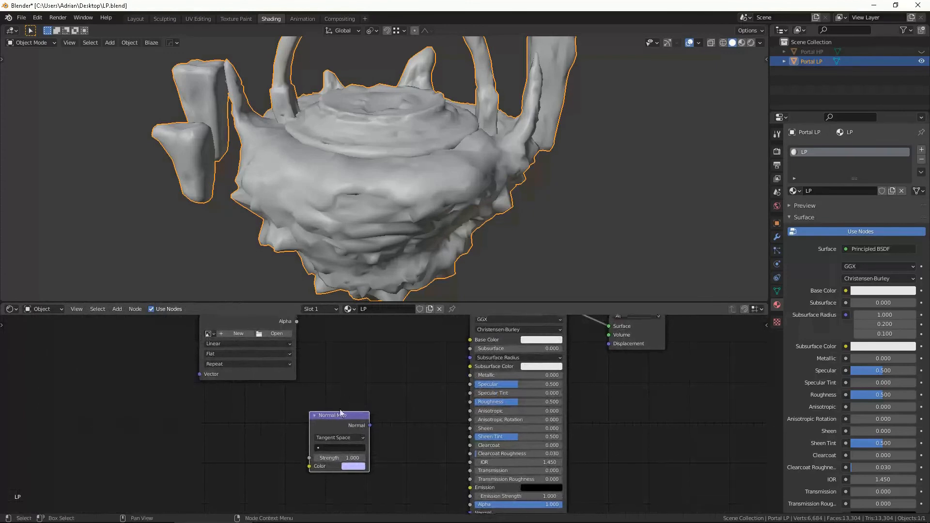
drag(340, 412, 369, 411)
scroll(383, 411, down, 1)
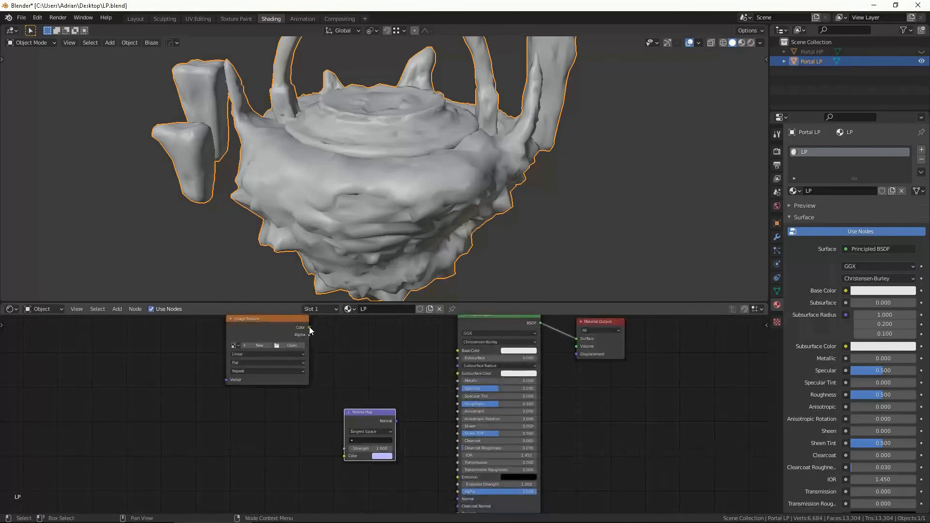
- Link the Image Texture's Color output to the Normal Map's Color input, and its Normal output to the Principled BSDF's Normal input
drag(309, 327, 344, 456)
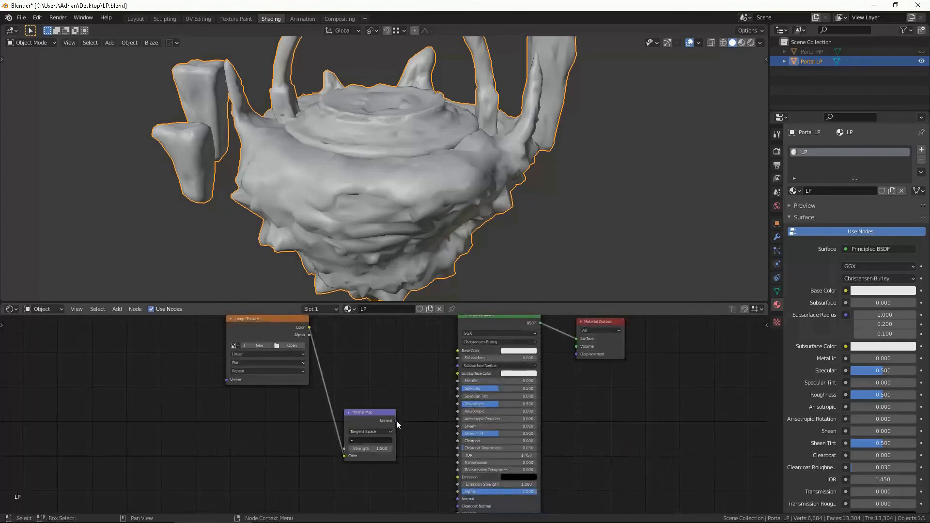
drag(396, 421, 457, 499)
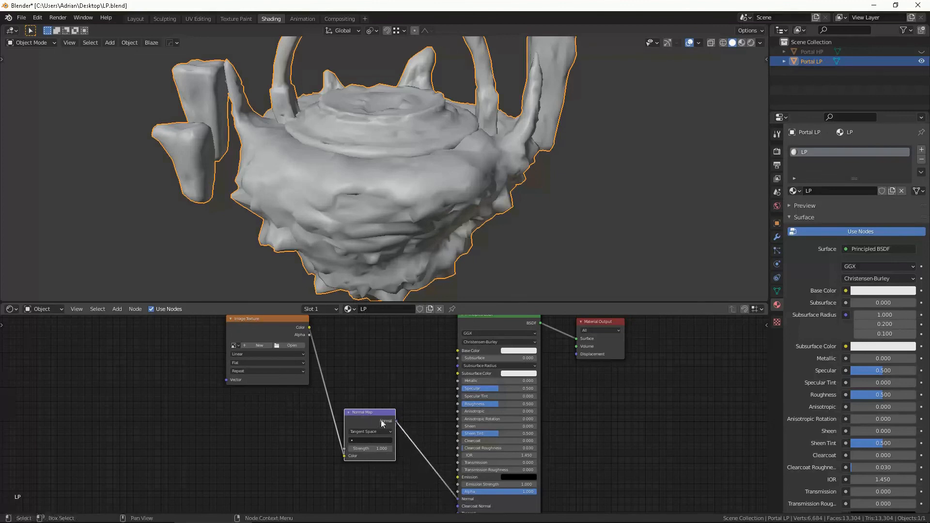
scroll(388, 394, down, 2)
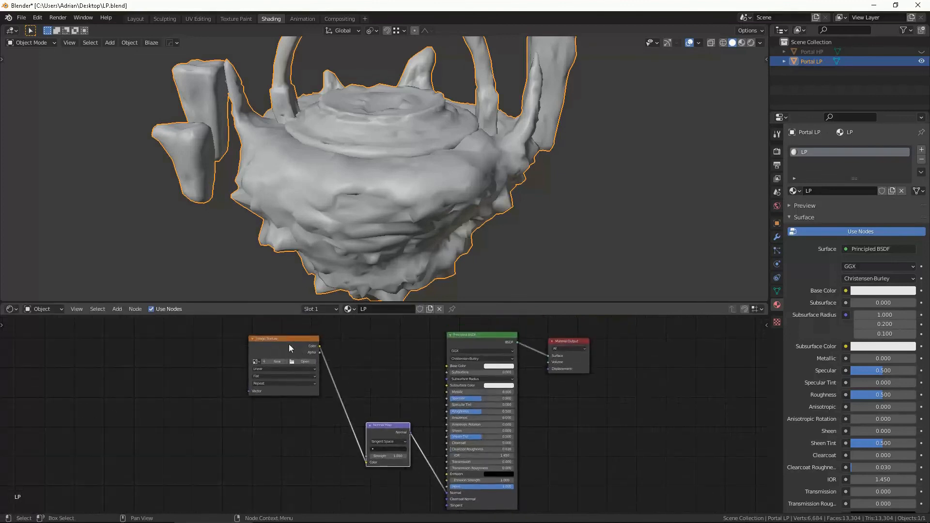
- Create a 2048 × 2048 px, 32-bit float image named Normal without alpha in the Image Texture node, with its color space set to Non-Color
scroll(300, 367, up, 1)
click(262, 358)
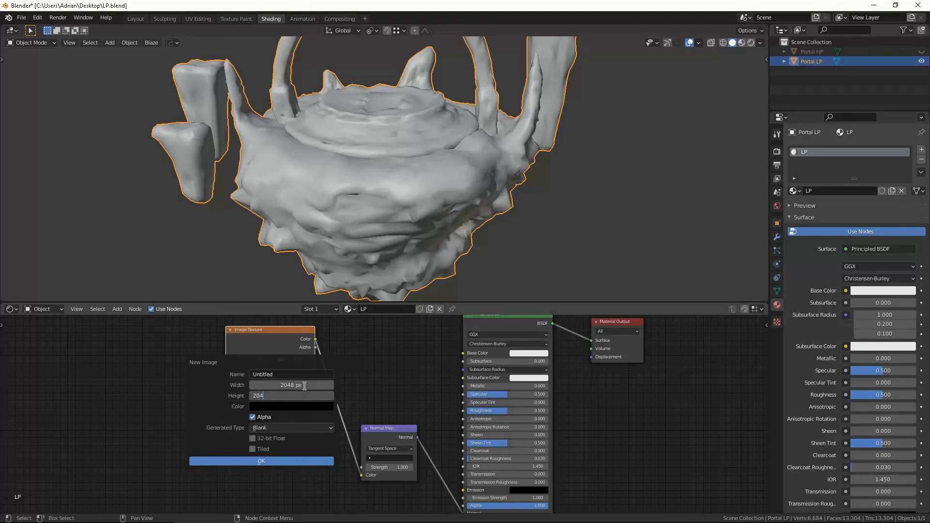
key(Return)
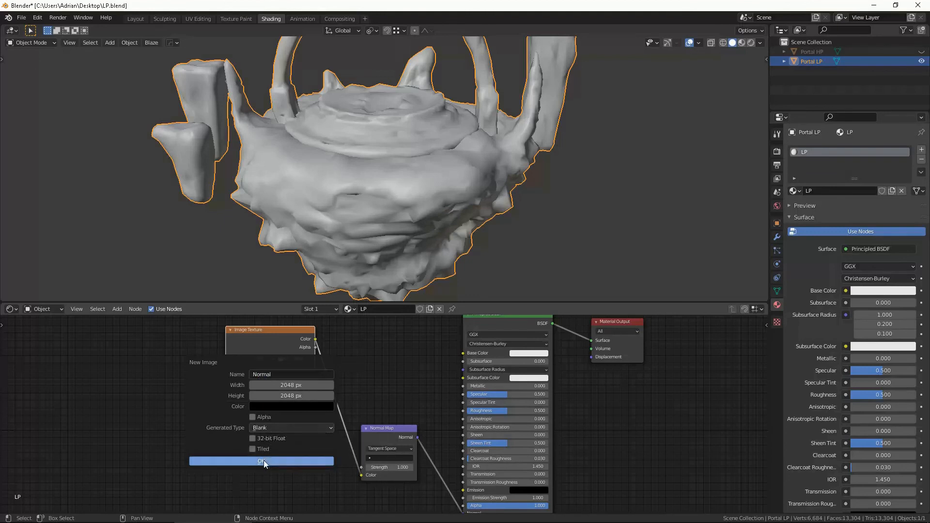
click(253, 438)
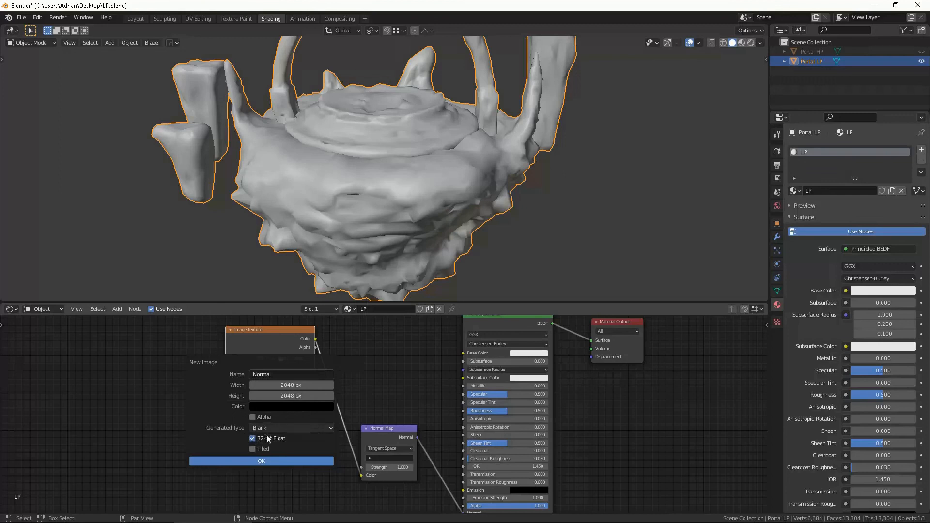
click(267, 462)
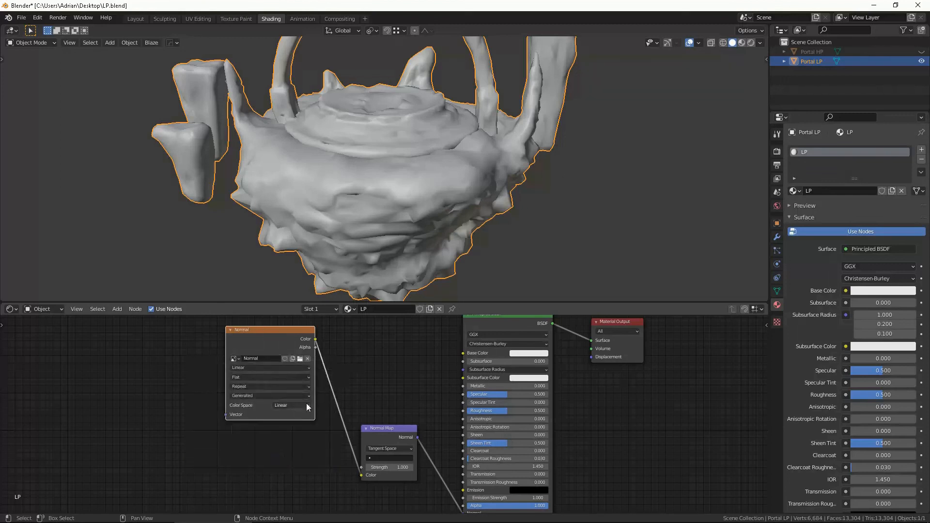
click(293, 405)
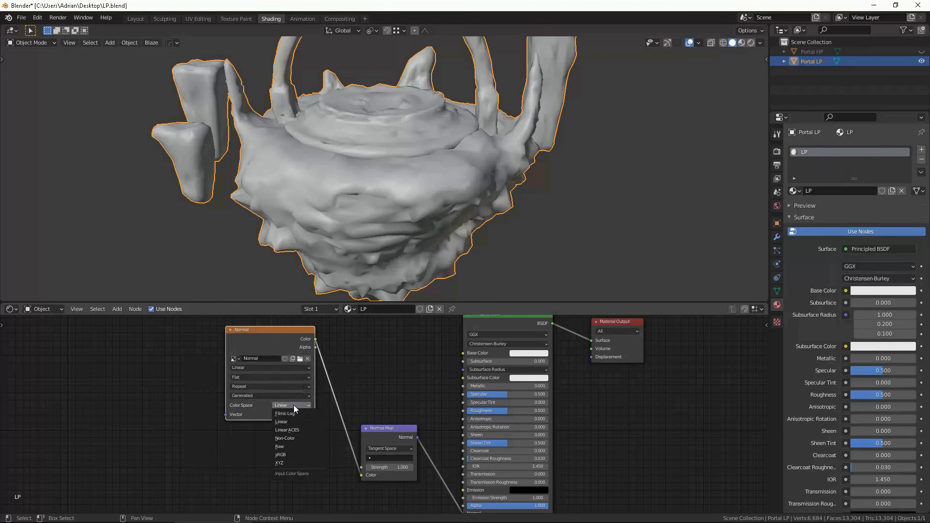
click(306, 442)
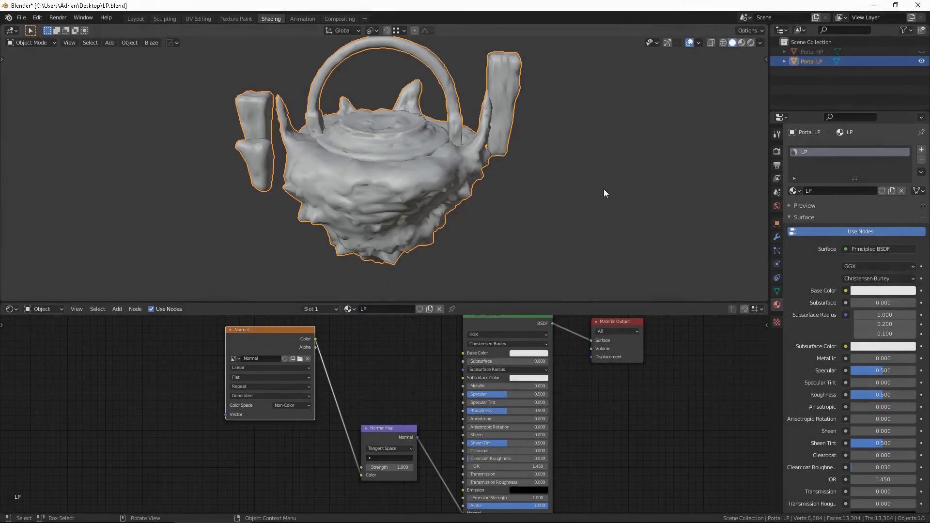
- Unhide Portal HP so both portal objects are shown together
click(535, 180)
click(438, 162)
middle_drag(510, 155, 630, 205)
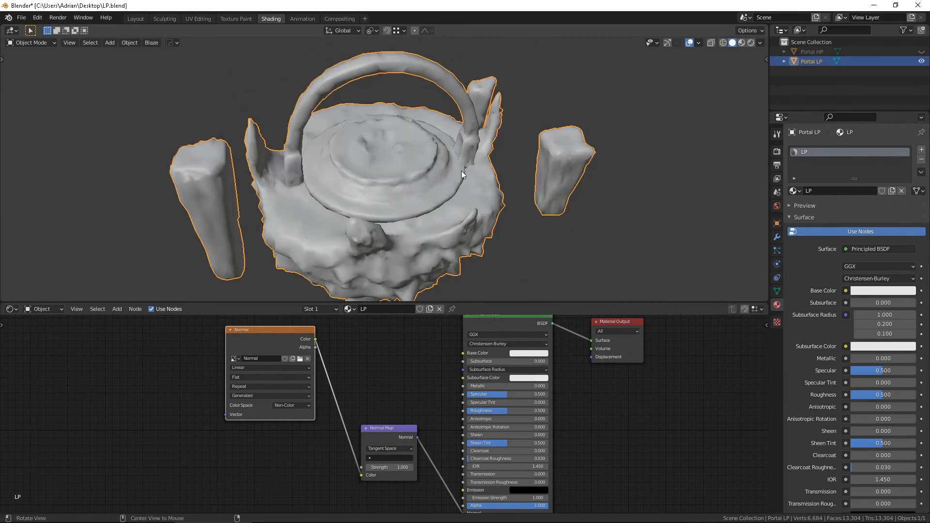
scroll(461, 175, down, 3)
middle_drag(462, 174, 438, 172)
click(921, 51)
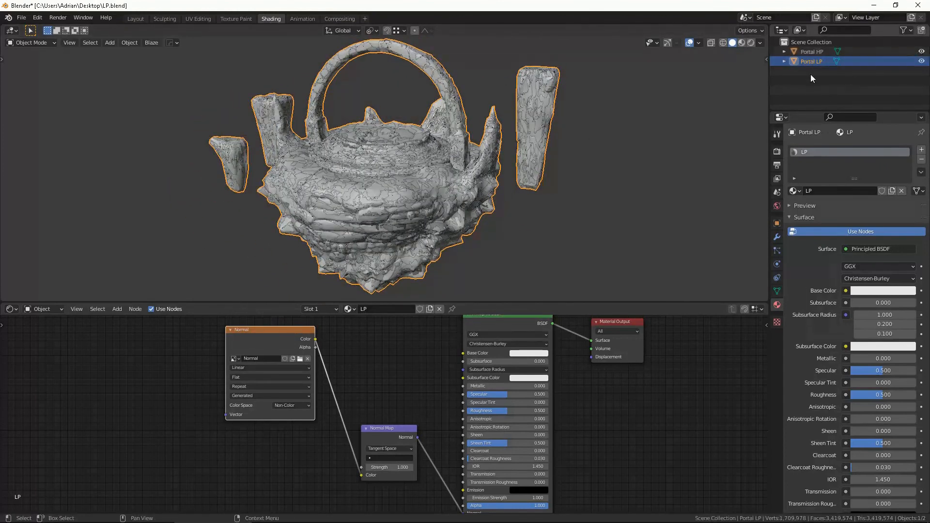
- Select Portal HP first and add Portal LP to the selection as the active object
click(817, 52)
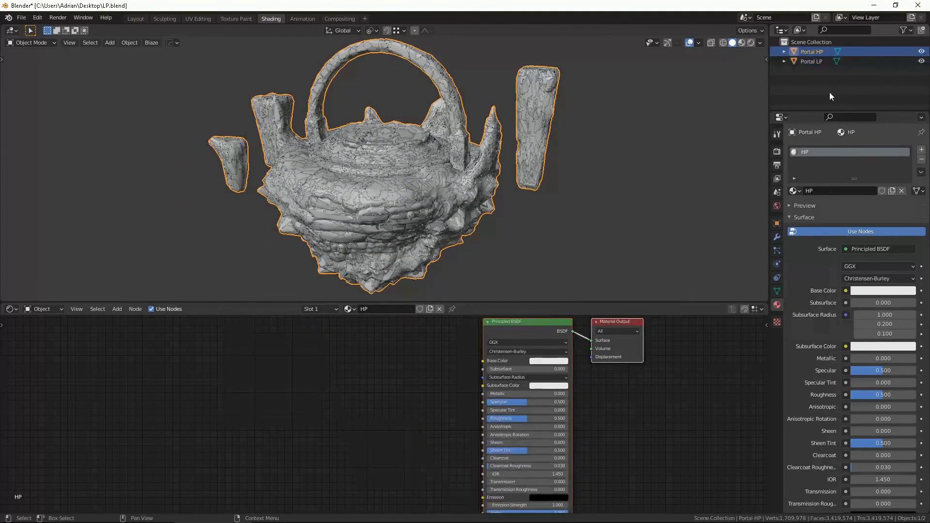
shift+click(812, 62)
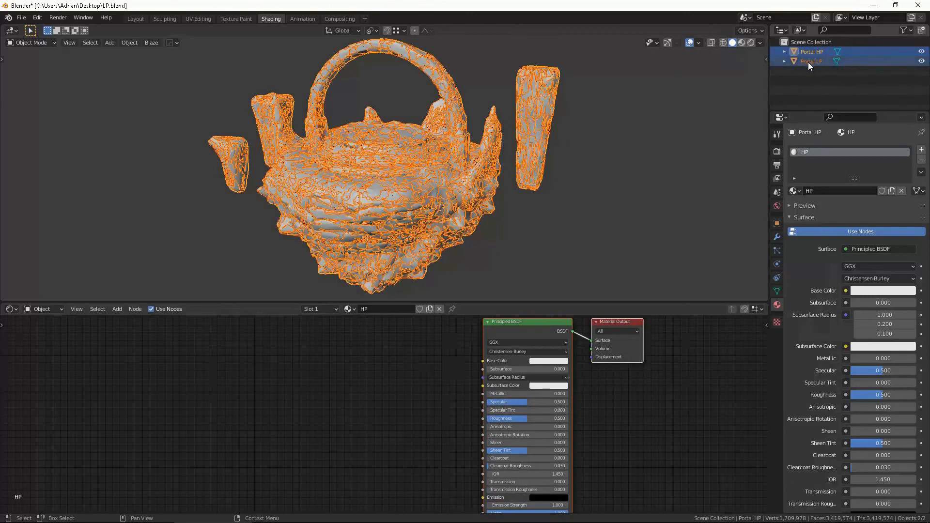
ctrl+click(817, 61)
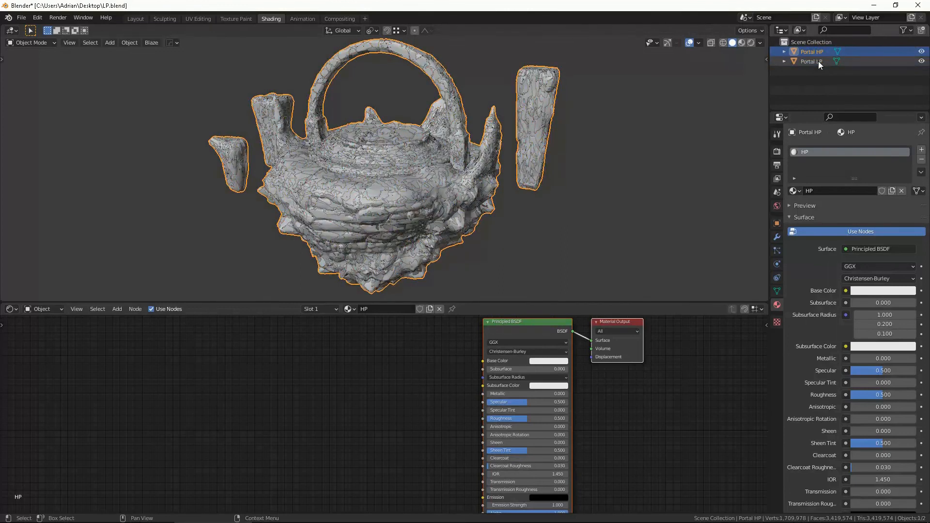
shift+click(815, 62)
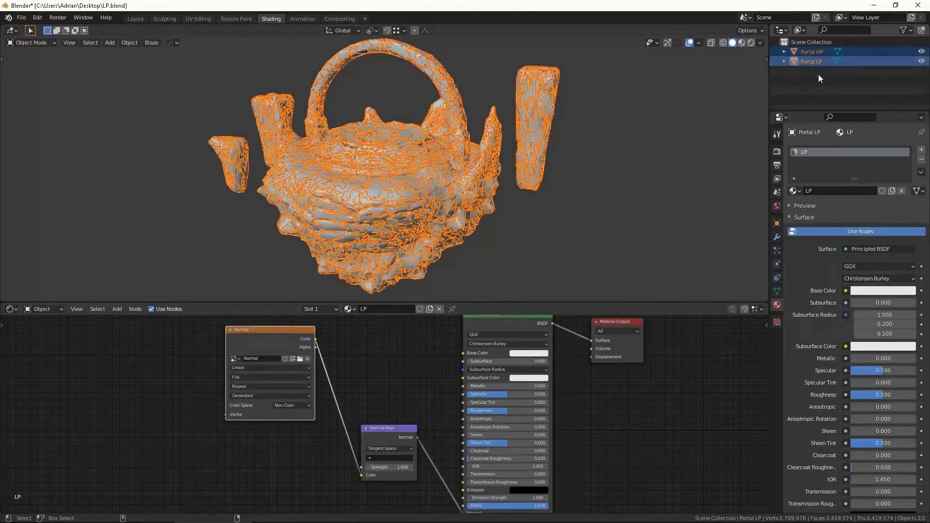
middle_drag(589, 139, 491, 179)
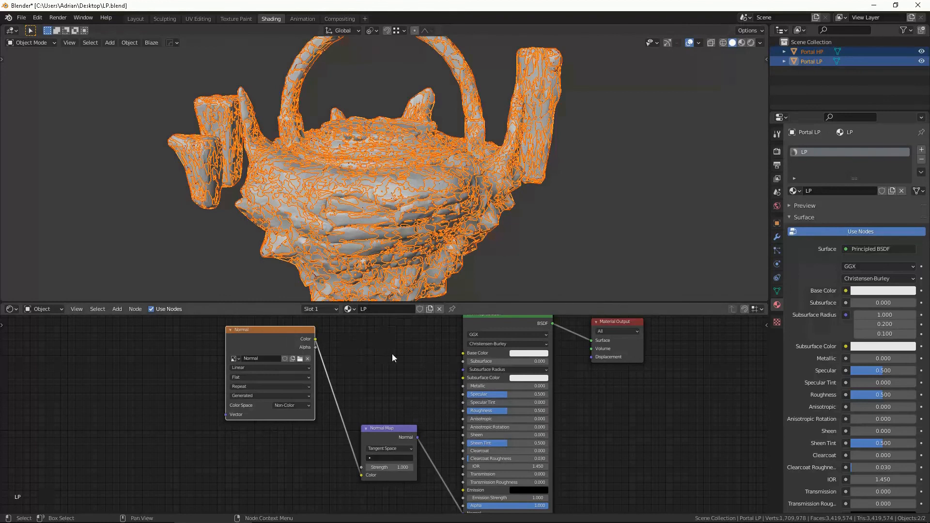
- Set the scene's render engine to Cycles
scroll(391, 353, down, 1)
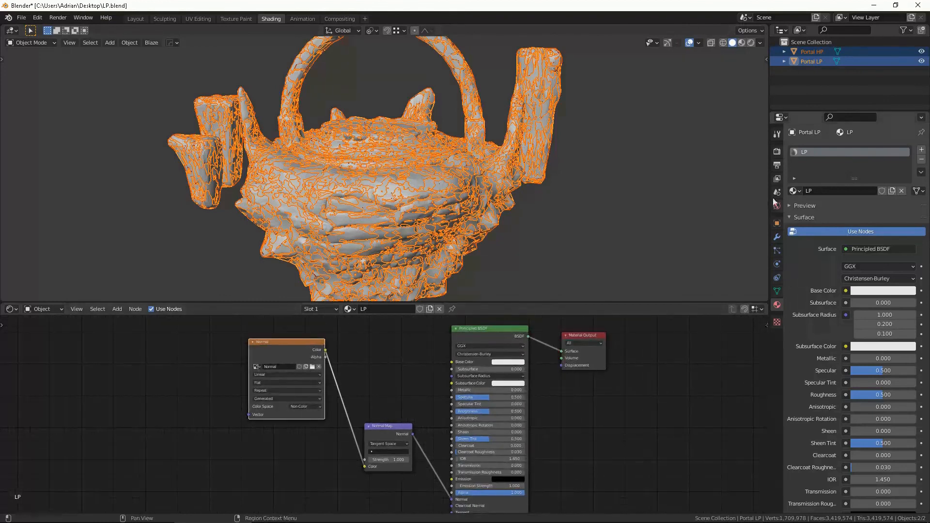
click(776, 151)
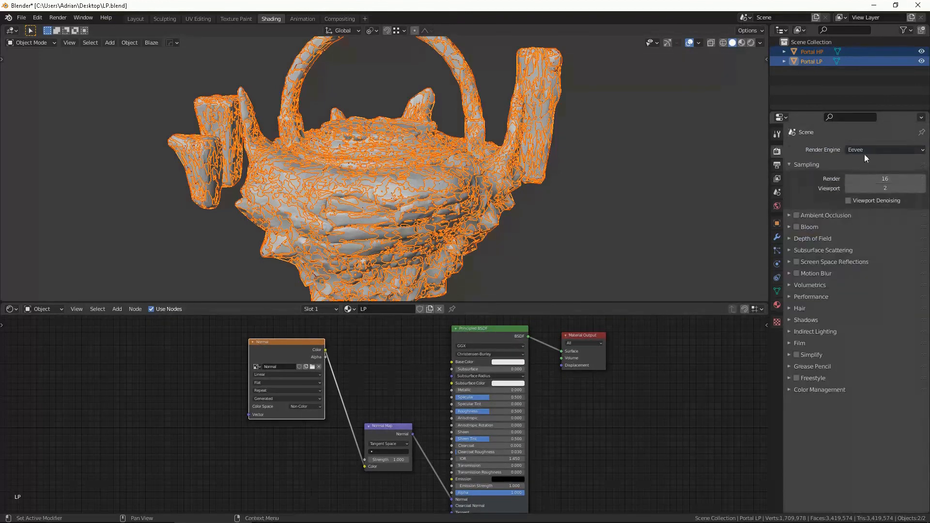
click(863, 151)
click(860, 180)
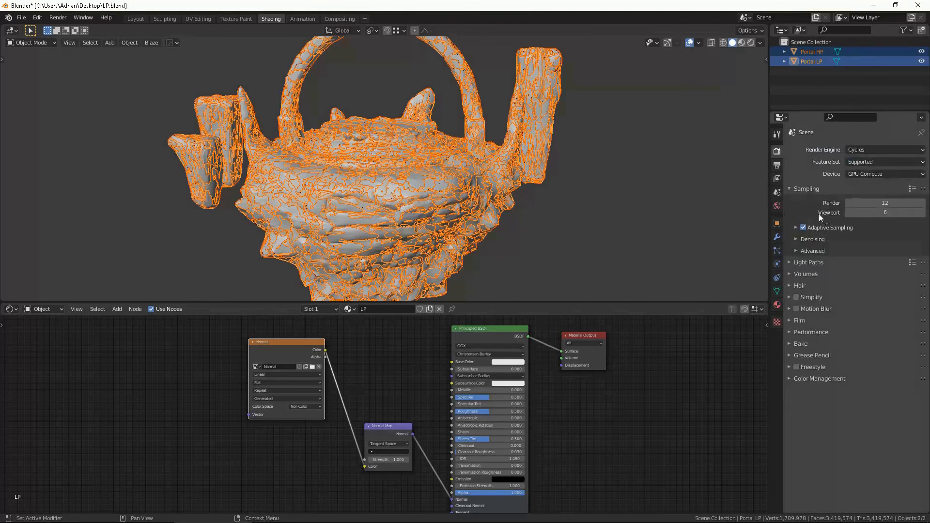
- Open the Bake settings and set the bake type to Normal
click(788, 343)
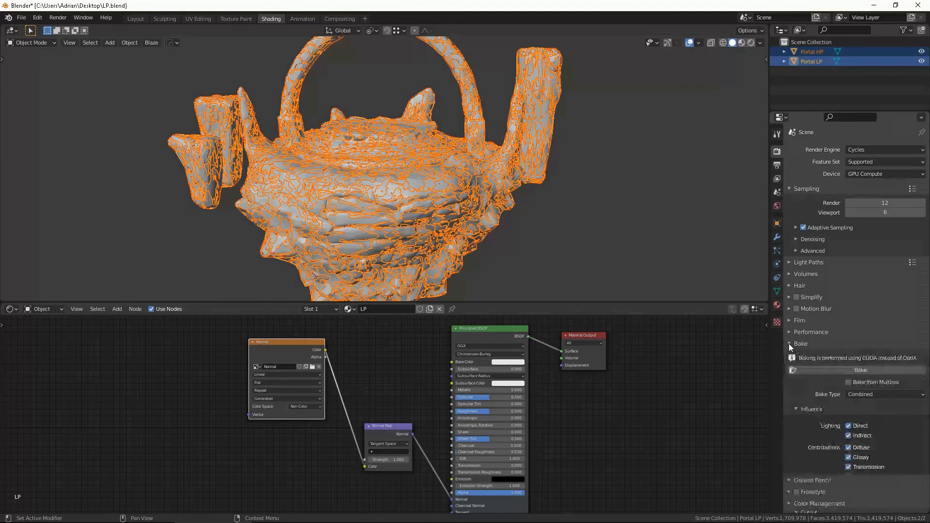
scroll(865, 307, down, 4)
click(874, 312)
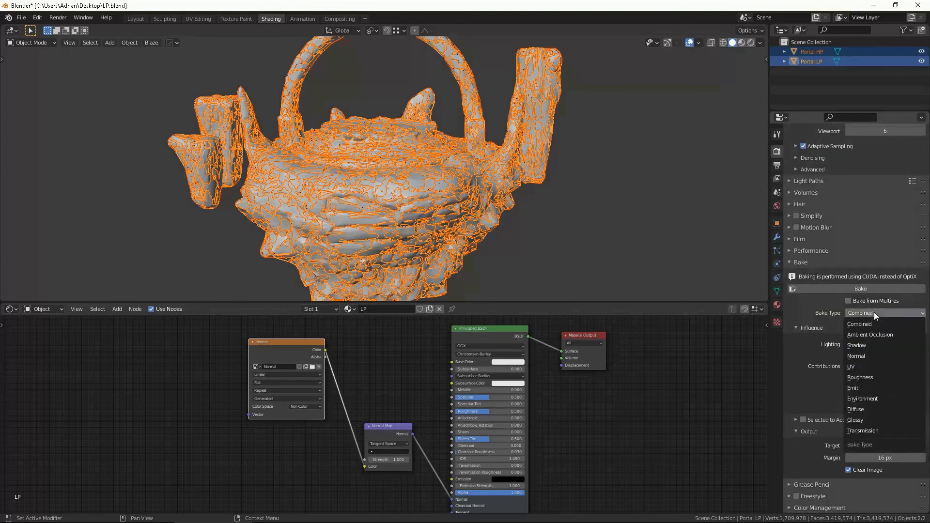
click(864, 358)
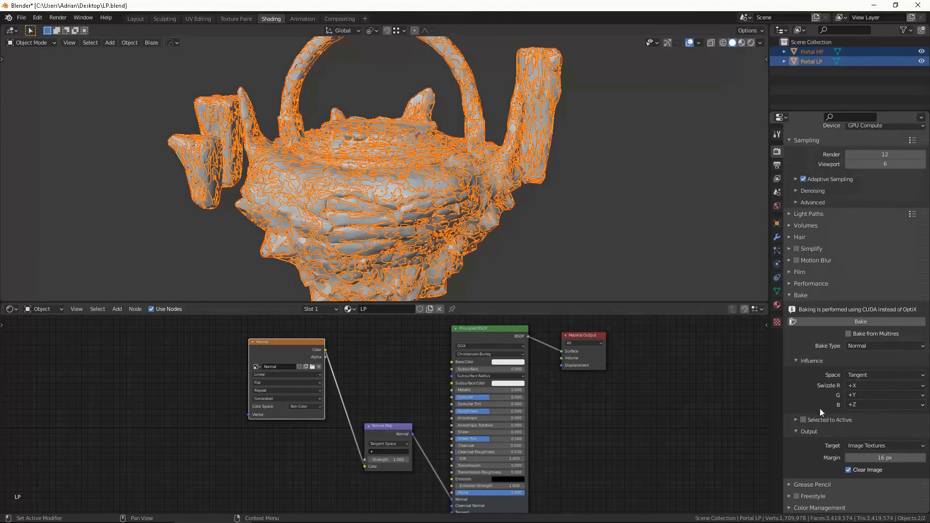
- Enable Selected to Active baking, expand its options and set the output margin to 6 px
click(804, 420)
key(Return)
click(795, 420)
scroll(842, 396, down, 2)
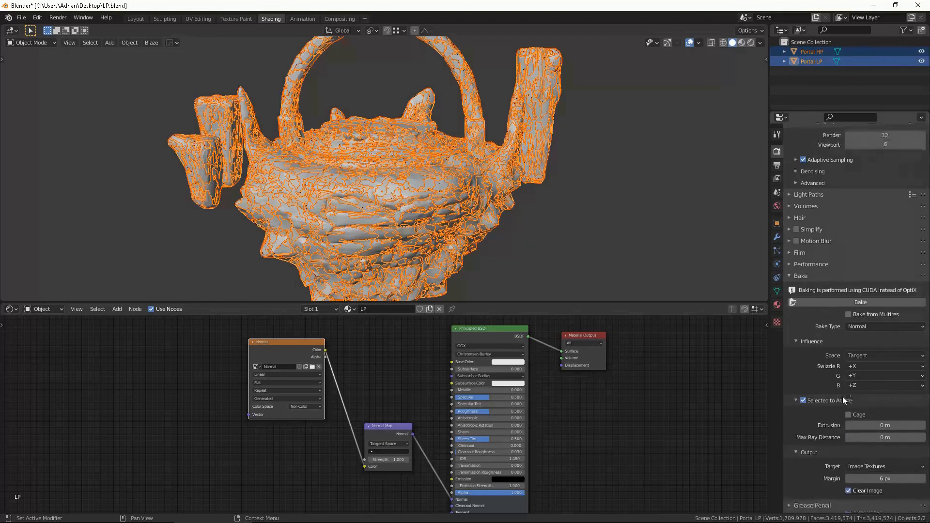
- Set the bake's Extrusion and Max Ray Distance to 0.1 m each
click(882, 406)
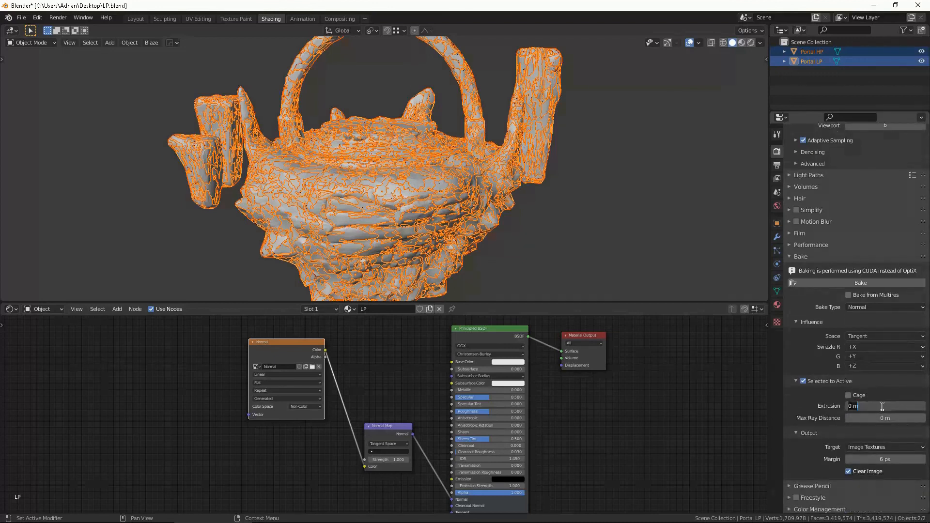
text(.01)
key(Return)
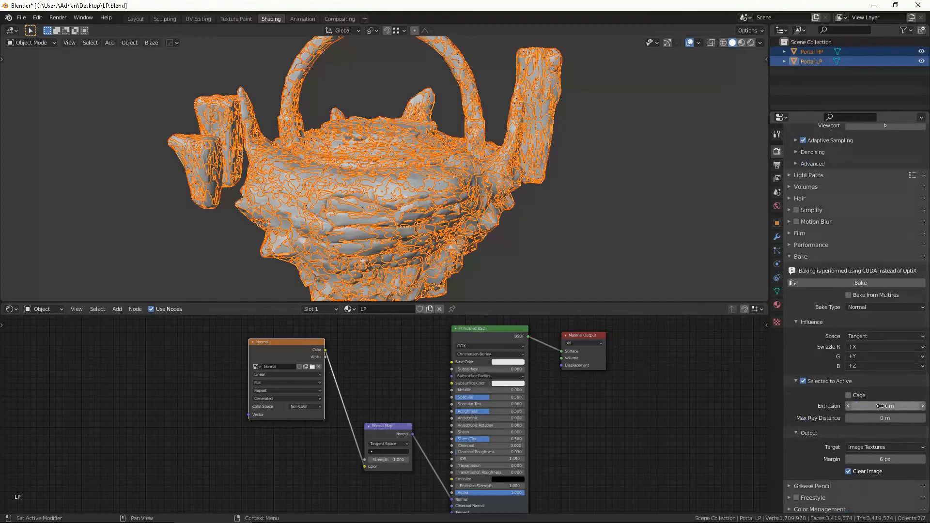
click(881, 406)
key(Return)
click(882, 417)
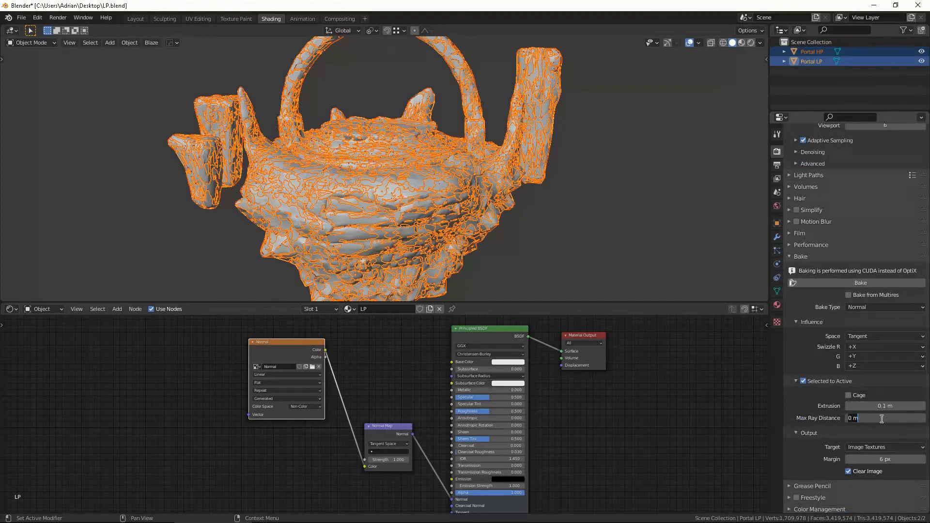
key(Return)
- Split the 3D viewport vertically and turn the new area into a UV Editor
scroll(408, 154, down, 1)
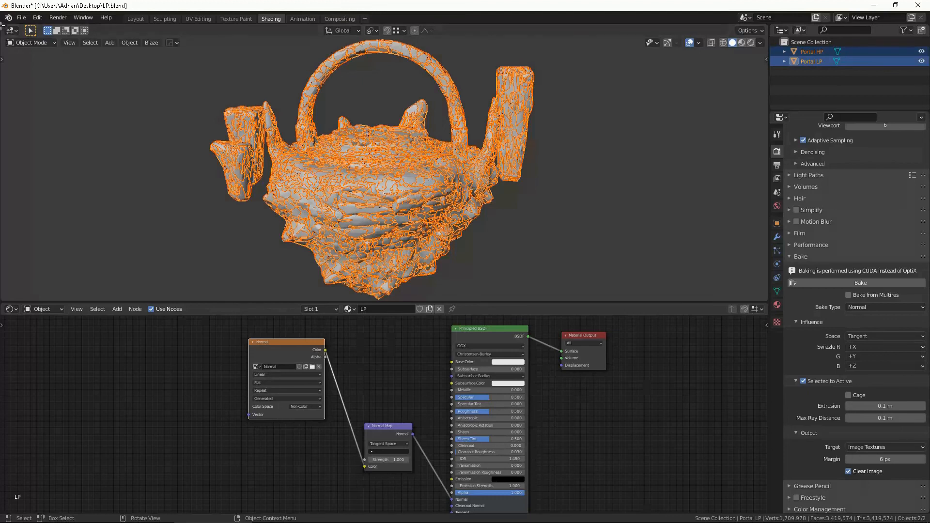
drag(3, 25, 269, 71)
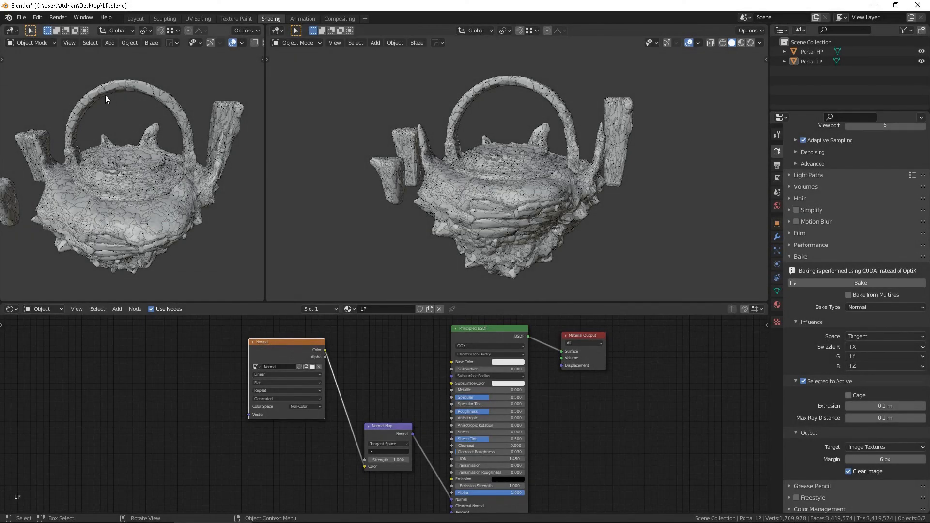
scroll(118, 94, down, 2)
scroll(143, 120, up, 3)
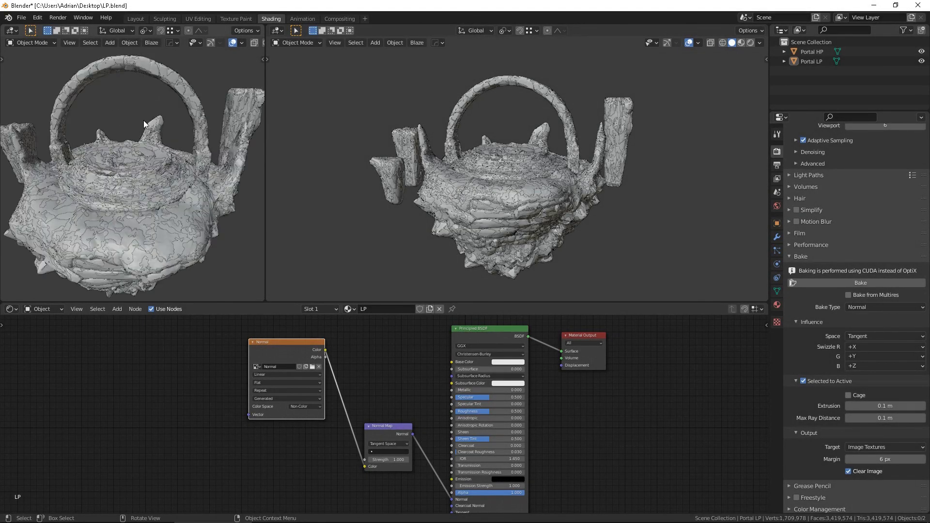
scroll(143, 120, down, 1)
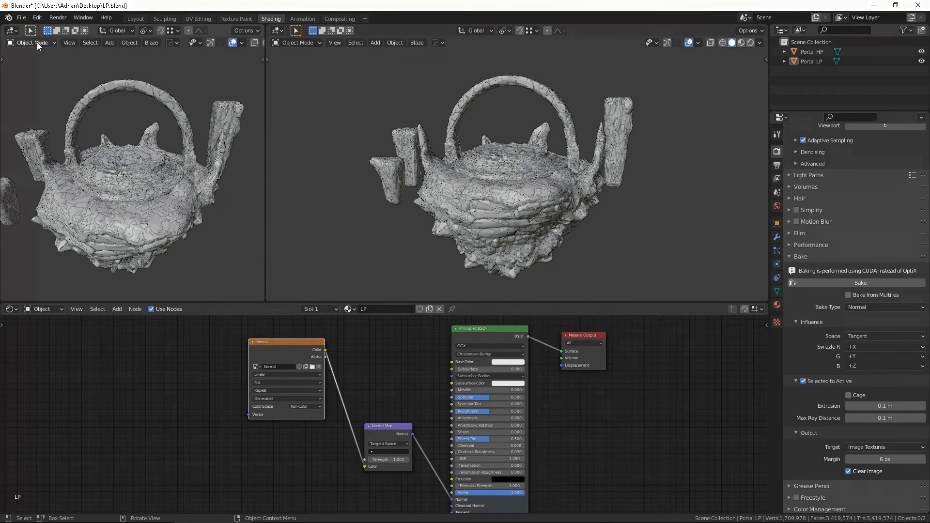
click(12, 31)
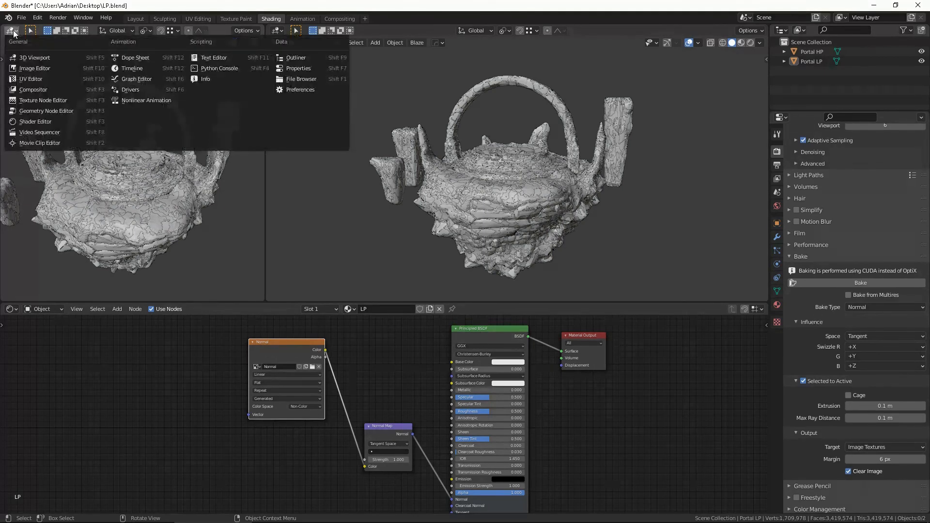
click(29, 79)
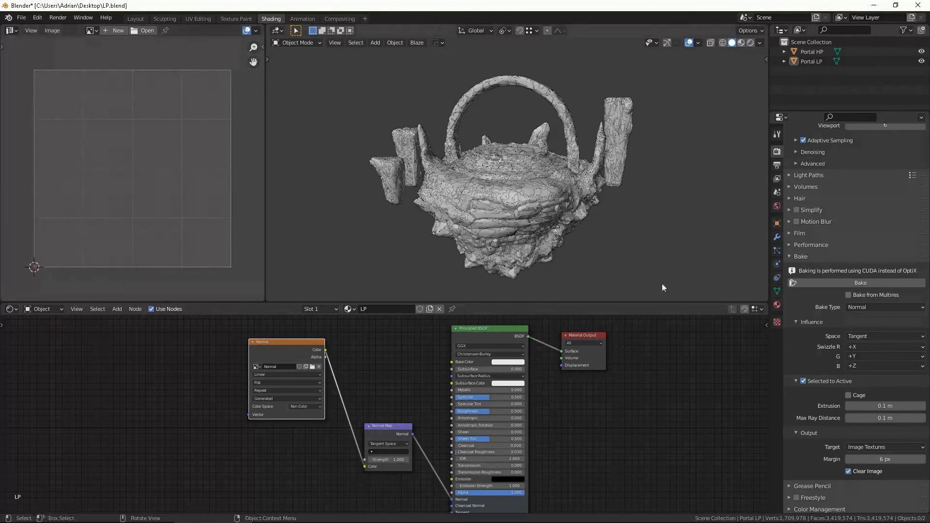
- Try to bake the normal map, and select Portal HP with Portal LP added as the active object
scroll(875, 340, down, 1)
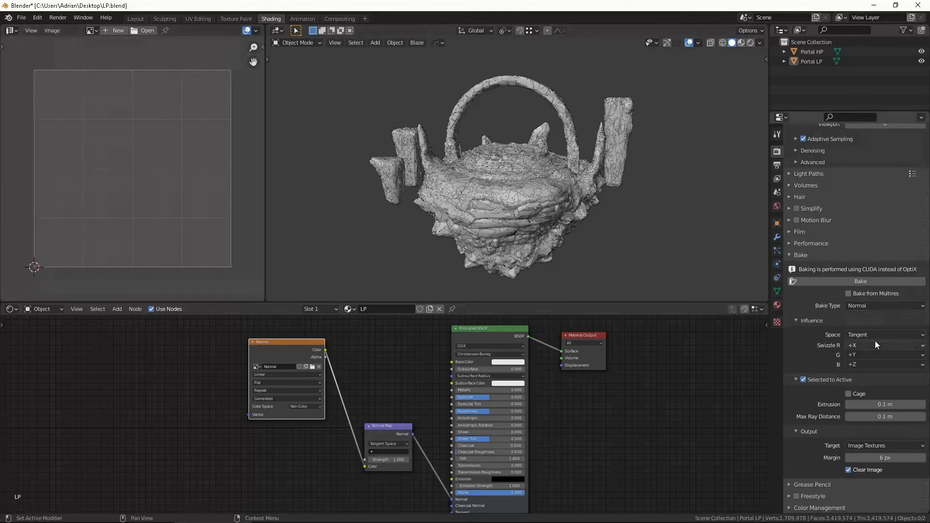
click(864, 283)
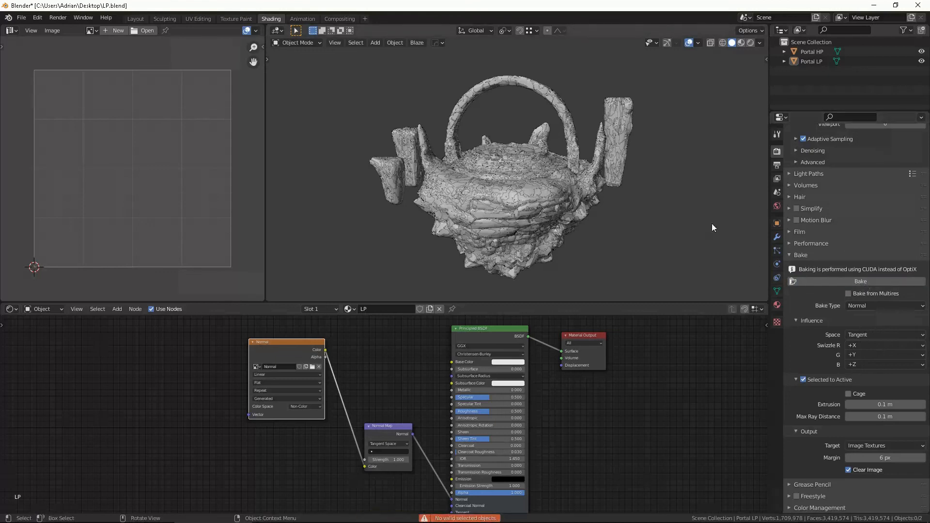
click(816, 52)
ctrl+click(815, 59)
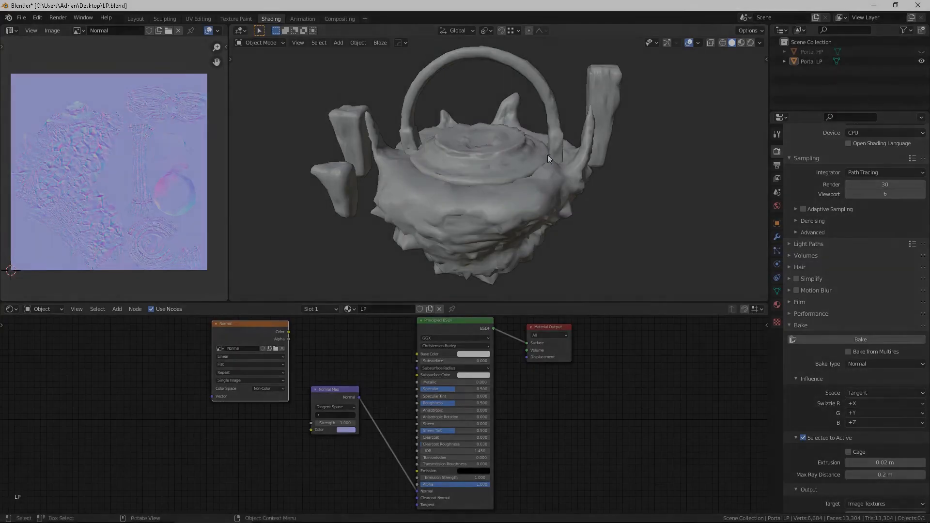
- Unhide Portal HP and examine the surface detail of the baked Normal image up close and as a whole
mouse_move(547, 155)
middle_down()
mouse_move(533, 121)
mouse_move(530, 139)
mouse_move(574, 142)
mouse_move(551, 163)
mouse_move(546, 151)
mouse_move(560, 153)
middle_up()
click(921, 52)
scroll(545, 151, up, 1)
scroll(550, 149, down, 4)
scroll(115, 171, up, 6)
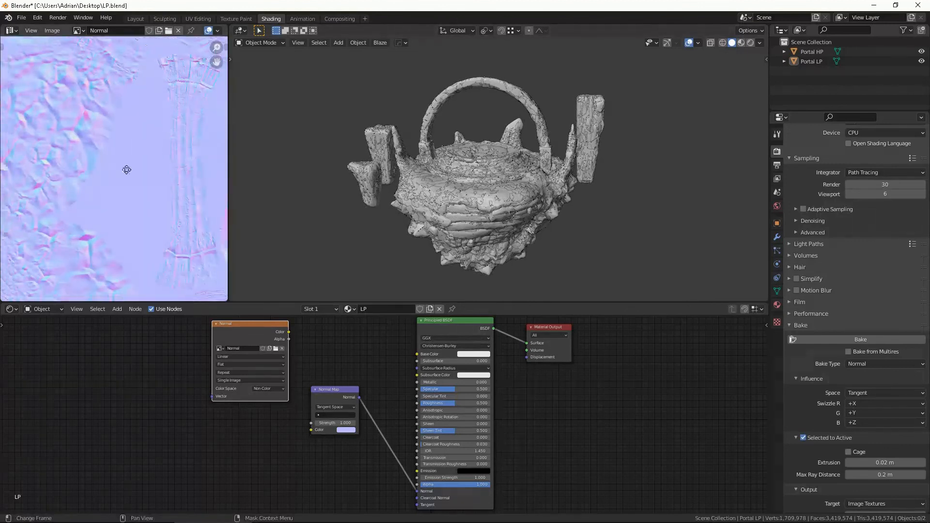
middle_drag(117, 166, 120, 152)
scroll(121, 152, down, 2)
scroll(120, 152, up, 4)
scroll(133, 167, down, 3)
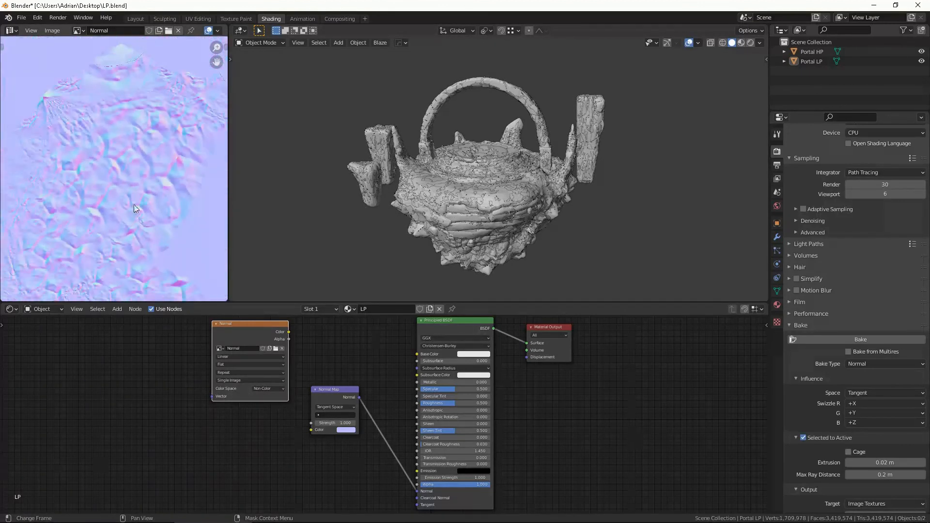
scroll(135, 206, up, 1)
middle_drag(137, 196, 88, 183)
scroll(112, 186, up, 2)
scroll(130, 168, down, 5)
middle_drag(154, 154, 118, 179)
scroll(119, 164, up, 3)
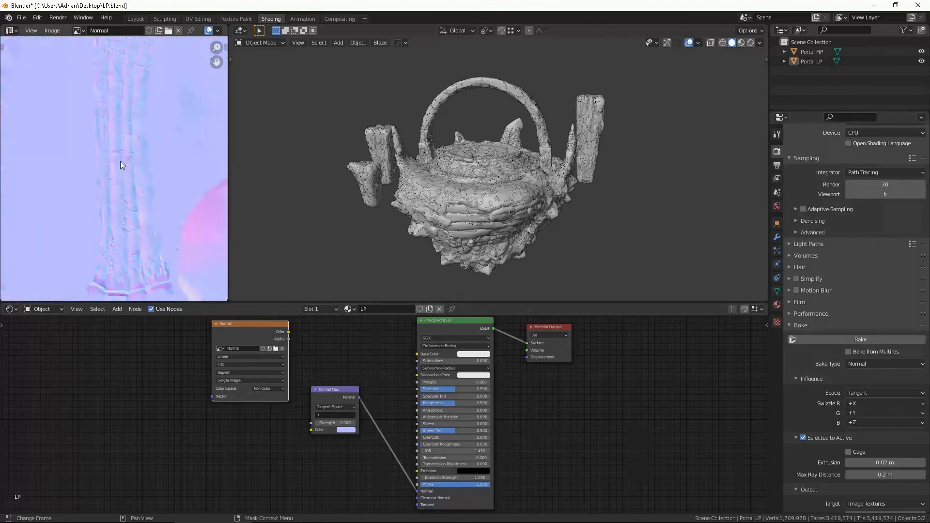
scroll(138, 151, down, 5)
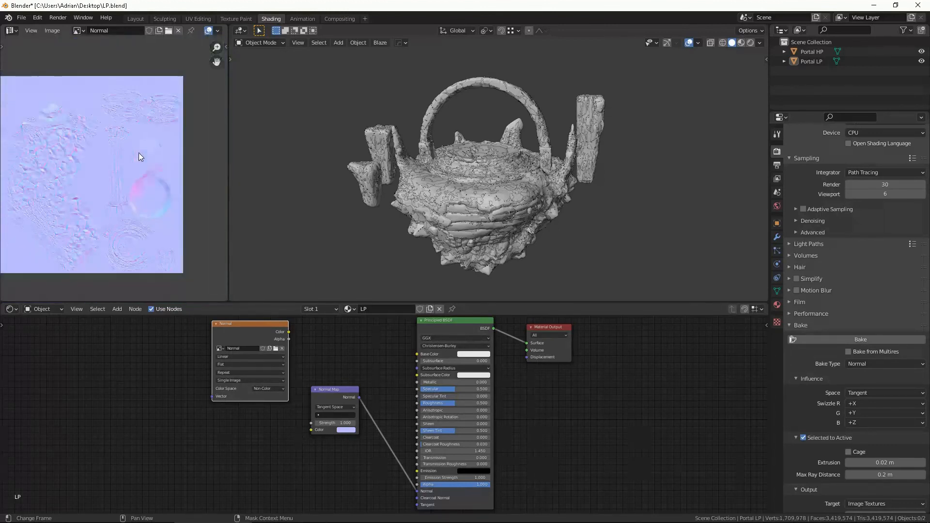
middle_drag(139, 152, 161, 159)
- Hide Portal HP and select Portal LP
click(51, 30)
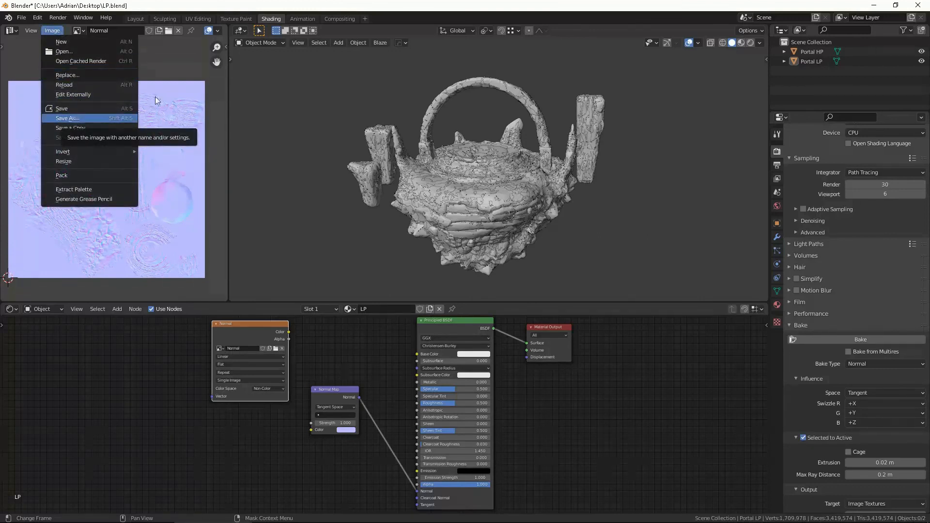
click(921, 51)
key(a)
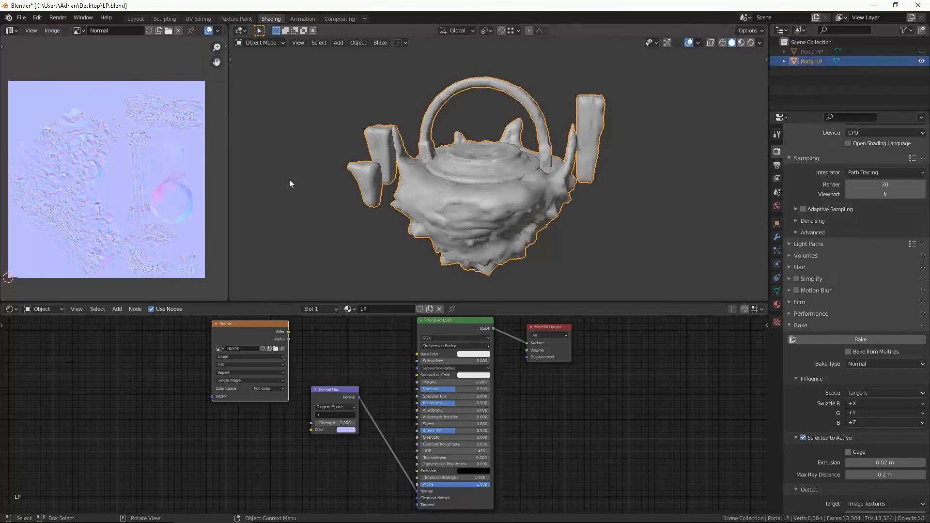
- Join the UV Editor area back into the 3D viewport
right_click(229, 152)
click(228, 152)
click(160, 167)
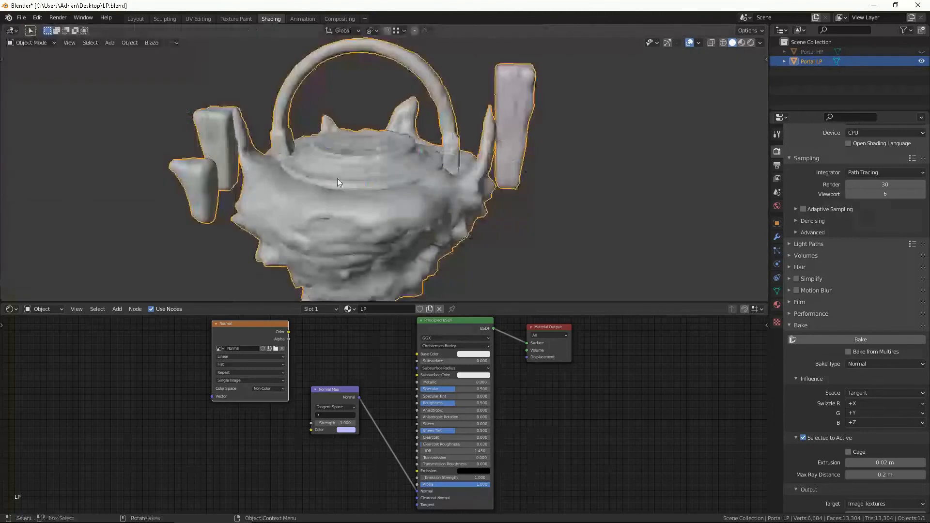
- Link the Normal image texture's Color output to the Normal Map node's Color input
scroll(431, 167, up, 1)
middle_drag(432, 168, 434, 160)
scroll(433, 153, down, 3)
scroll(427, 156, up, 1)
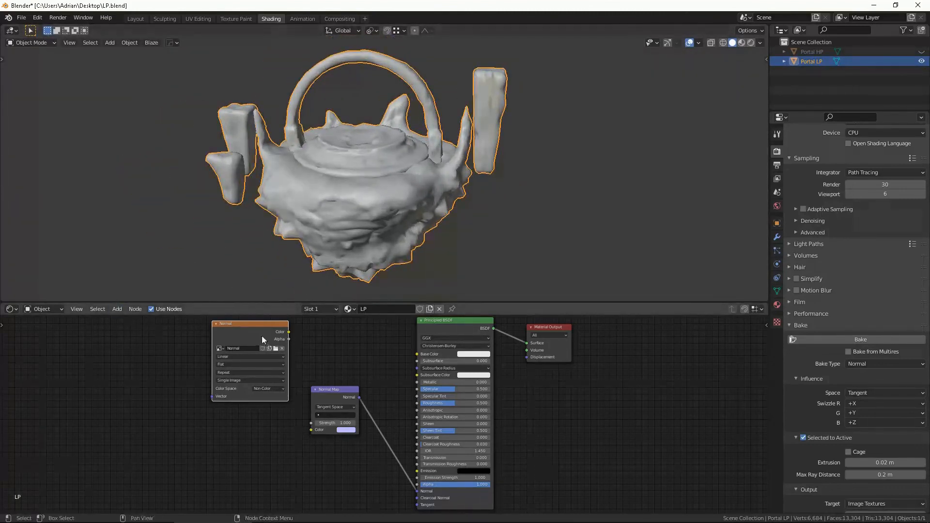
drag(262, 339, 310, 430)
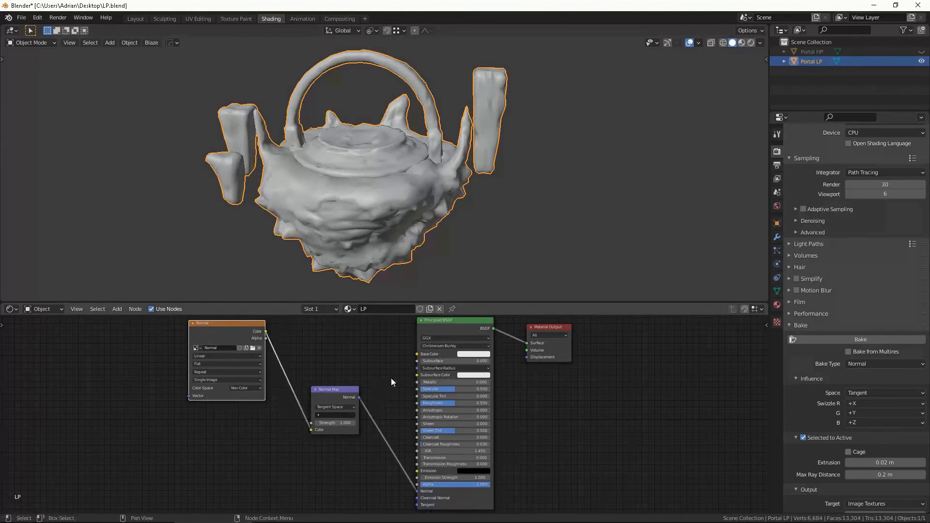
- Switch the viewport to Material Preview shading and deselect Portal LP to inspect its normal map
key(z)
click(415, 239)
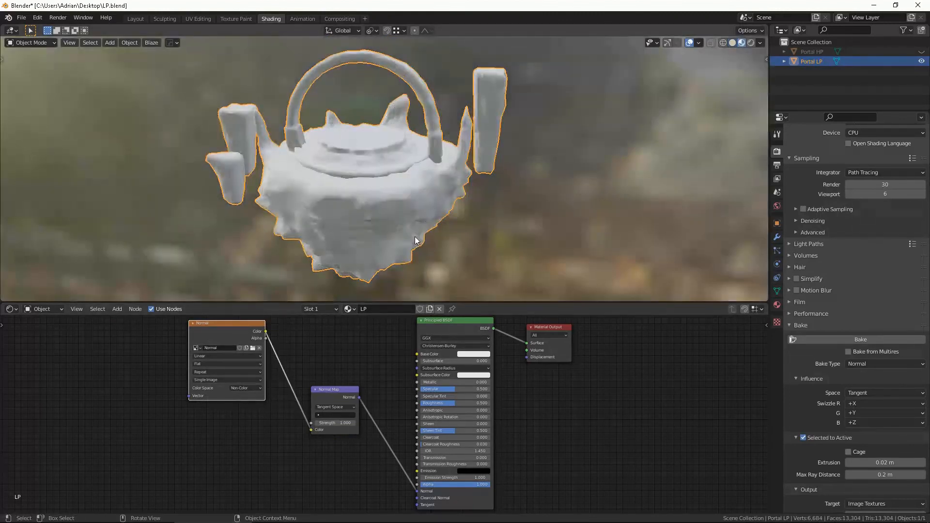
click(504, 204)
scroll(467, 200, up, 2)
middle_drag(467, 200, 486, 185)
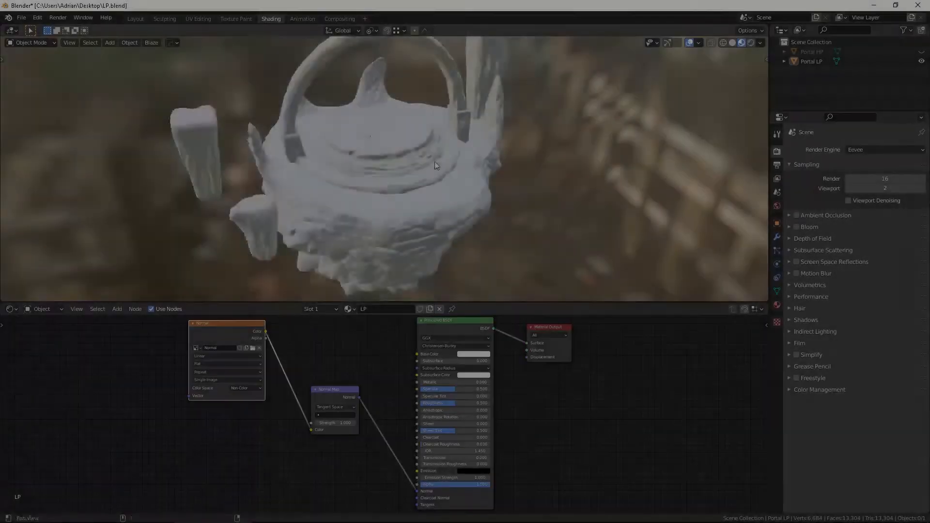
- Examine Portal LP's seams and topology around its underside in Edit Mode, and return to Object Mode
middle_drag(435, 162, 436, 124)
click(436, 124)
key(Tab)
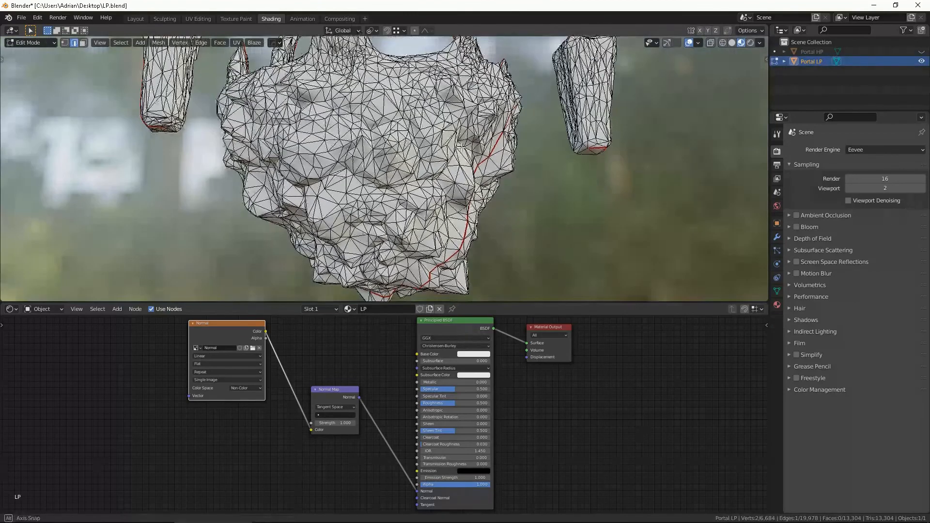
scroll(454, 154, down, 2)
middle_drag(454, 154, 379, 128)
key(Tab)
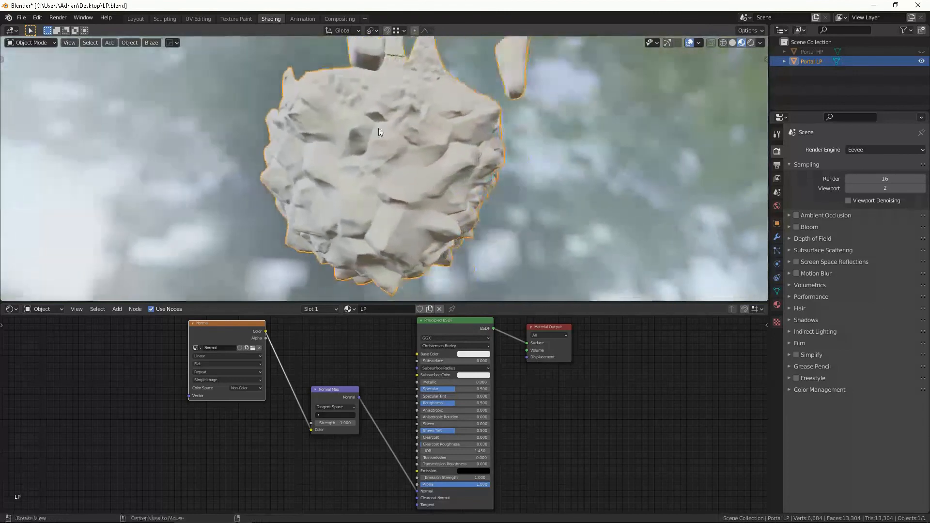
- Switch the viewport back to Solid shading, and unhide and select Portal HP
middle_drag(490, 149, 384, 215)
scroll(403, 159, down, 4)
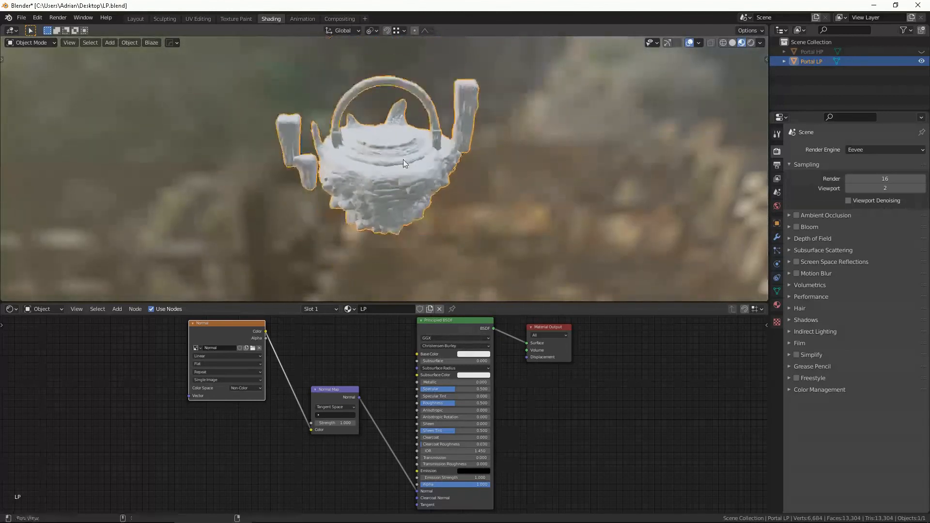
mouse_move(403, 159)
middle_down()
mouse_move(388, 149)
mouse_move(370, 172)
mouse_move(378, 180)
mouse_move(408, 132)
mouse_move(420, 135)
mouse_move(414, 140)
middle_up()
scroll(370, 172, up, 1)
scroll(420, 134, up, 1)
key(z)
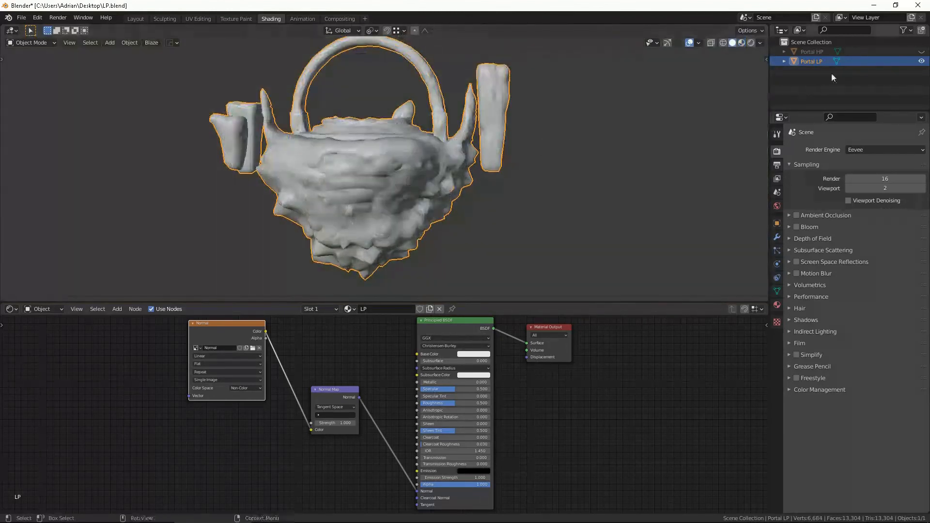
click(921, 51)
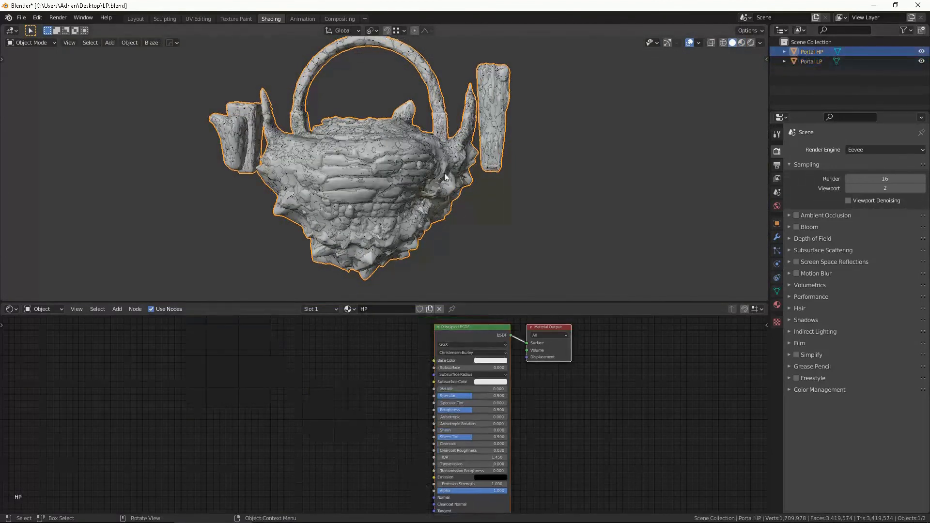
- Move Portal HP along the global X axis until it sits clear of Portal LP, side by side
click(795, 52)
key(g)
drag(475, 148, 710, 147)
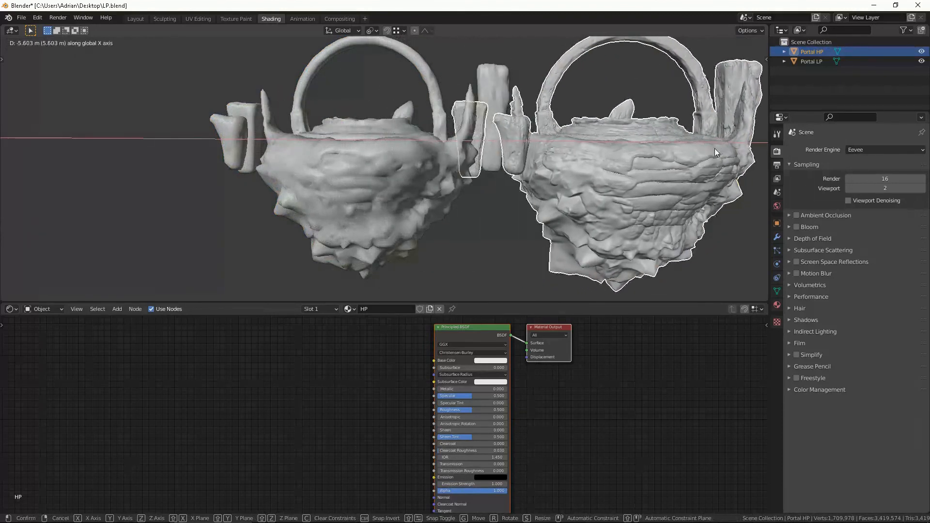
middle_drag(711, 148, 512, 144)
key(g)
key(x)
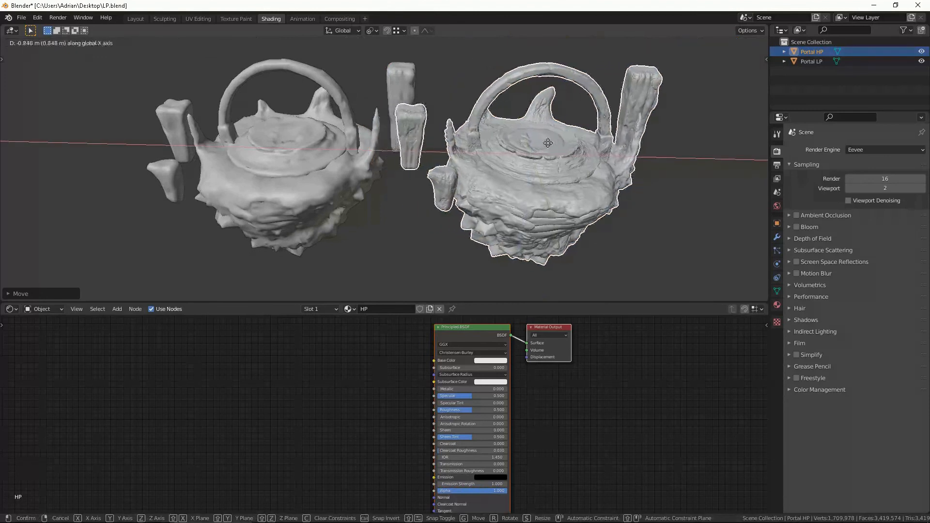
click(572, 144)
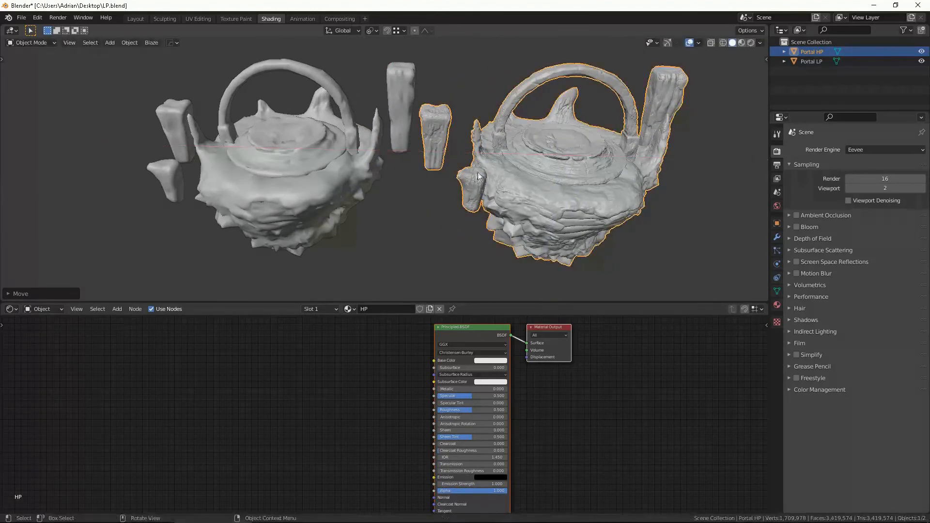
- Deselect Portal HP and switch the viewport to Material Preview shading to compare both portals from the front and back
click(426, 193)
key(z)
click(517, 214)
middle_drag(475, 171, 549, 135)
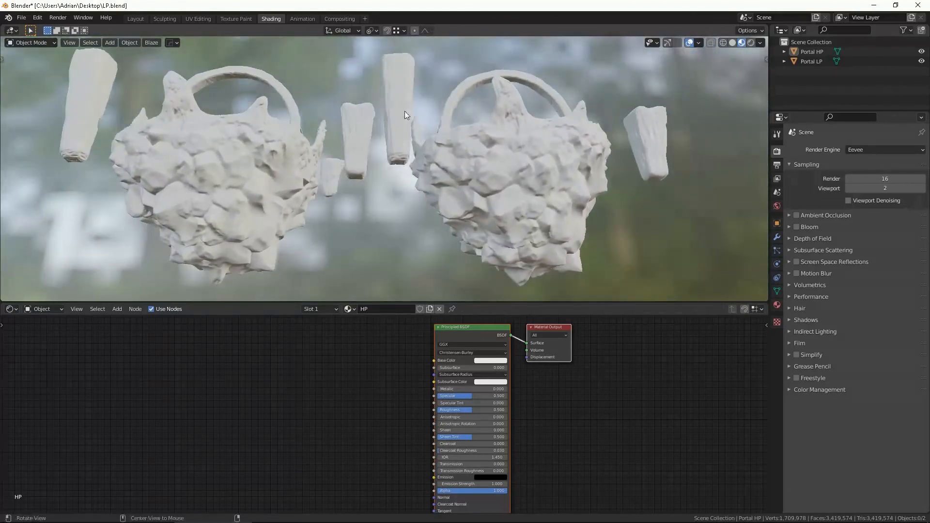
middle_drag(405, 112, 385, 167)
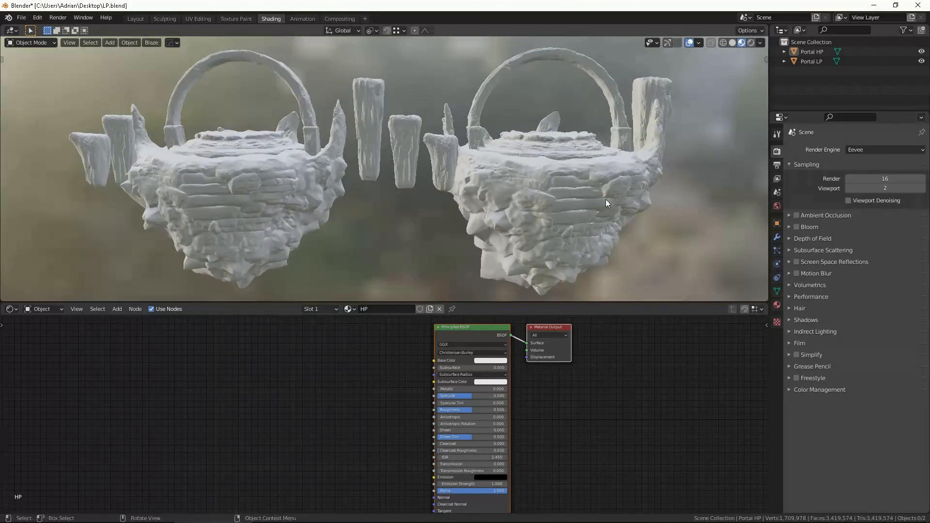
- Inspect Portal LP's low-poly topology in Edit Mode, return to Object Mode and deselect it
click(319, 205)
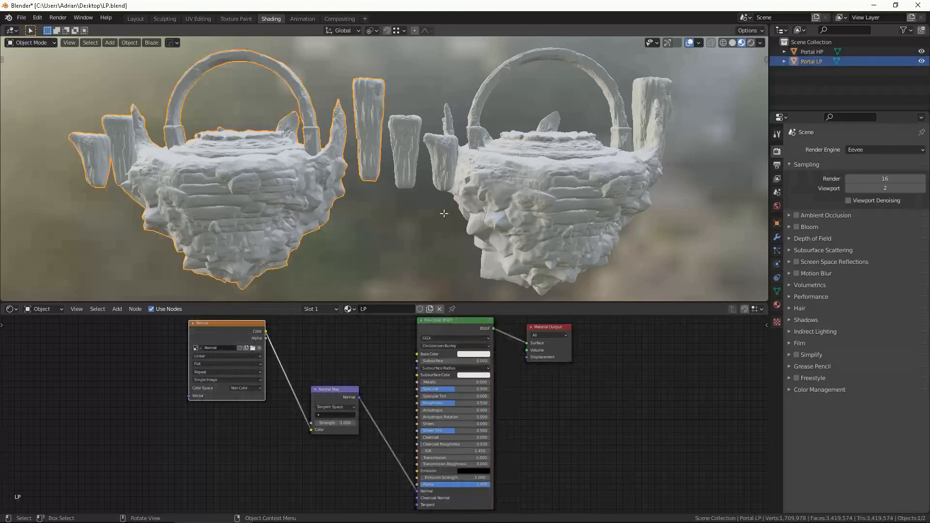
key(Tab)
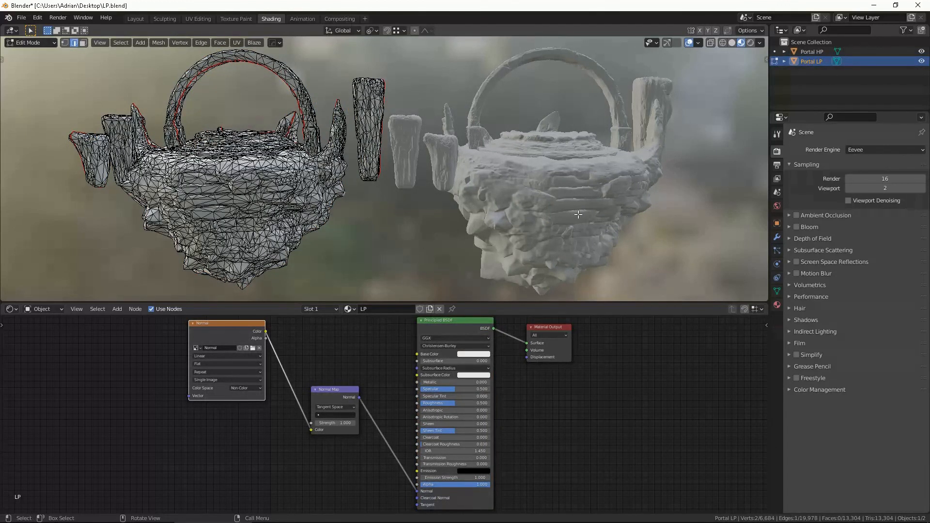
key(Tab)
click(454, 219)
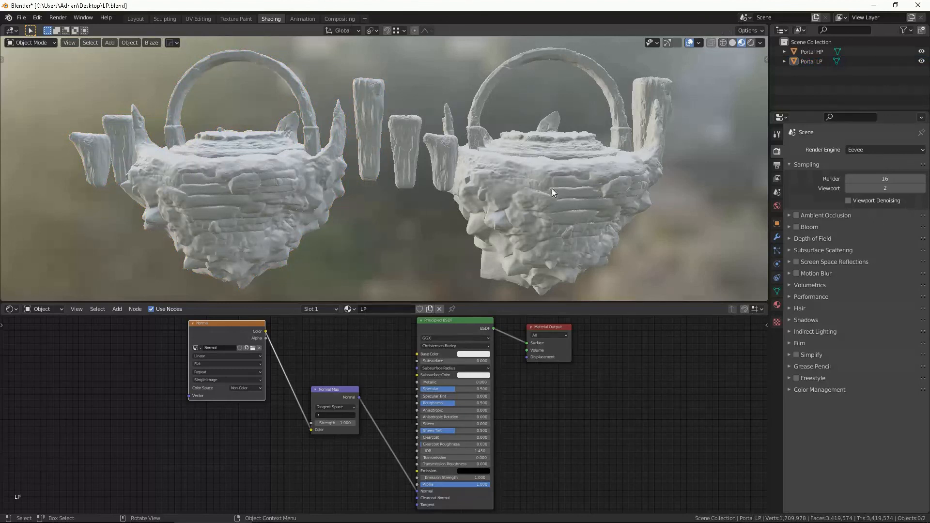
- Compare the two portals' mesh density in Wireframe shading from several angles, and return to Material Preview shading
middle_drag(553, 193, 339, 184)
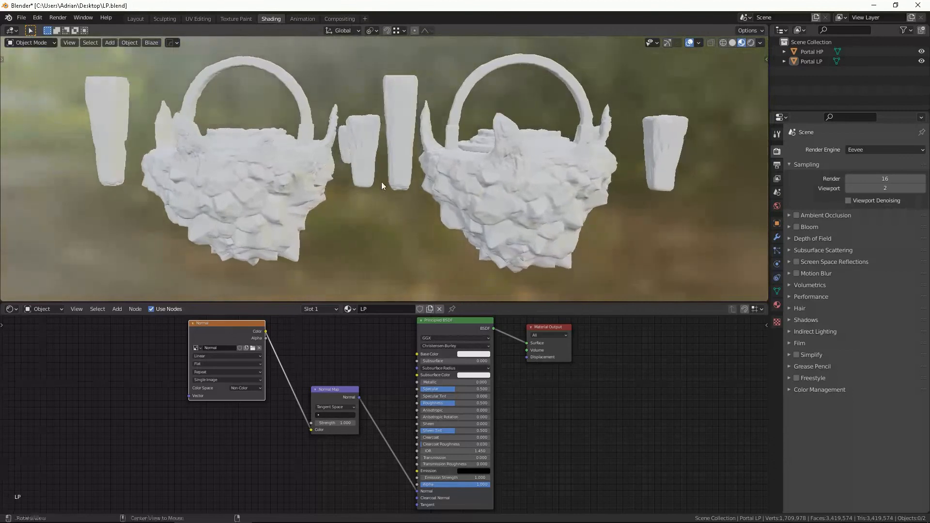
alt+drag(528, 173, 460, 159)
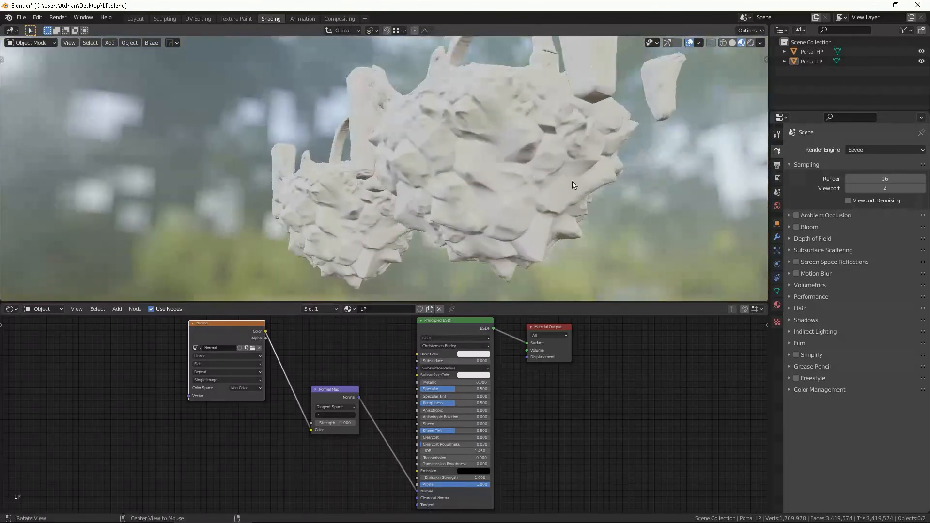
middle_drag(572, 182, 443, 185)
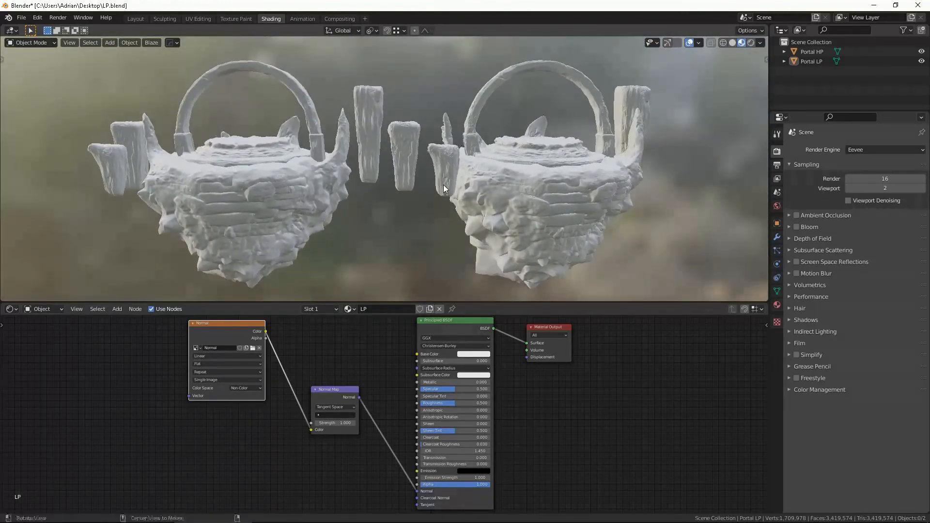
key(z)
click(423, 175)
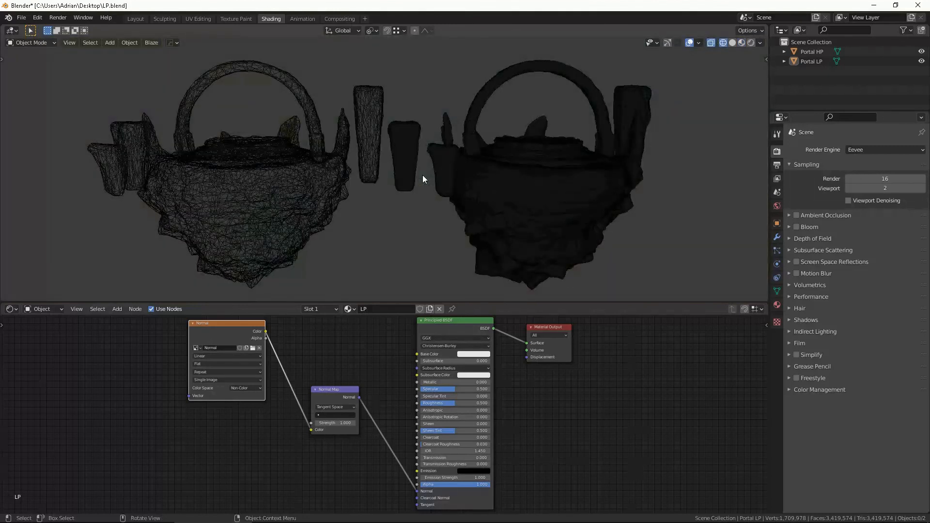
middle_drag(423, 175, 345, 132)
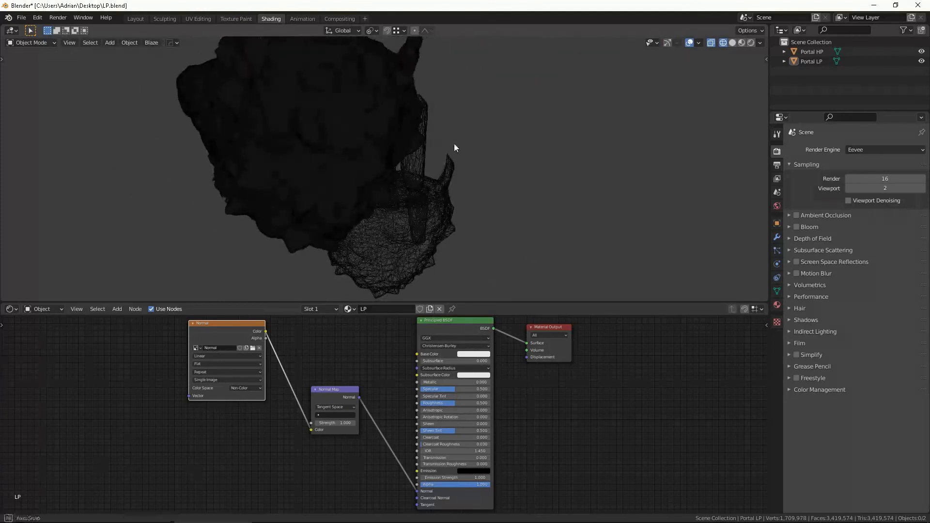
mouse_move(454, 144)
middle_down()
mouse_move(322, 145)
mouse_move(529, 146)
mouse_move(350, 148)
middle_up()
key(z)
click(413, 199)
mouse_move(431, 162)
middle_down()
mouse_move(434, 183)
mouse_move(401, 164)
mouse_move(468, 161)
mouse_move(436, 177)
middle_up()
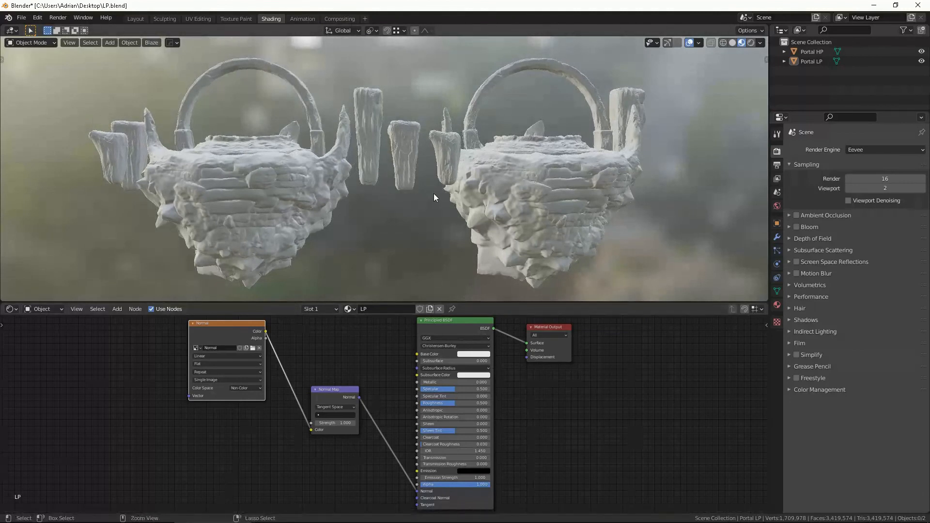
- Maximize the 3D viewport and compare both portals from several angles, toggling to Wireframe and back to Material Preview shading
key(ctrl+space)
middle_drag(499, 213, 431, 190)
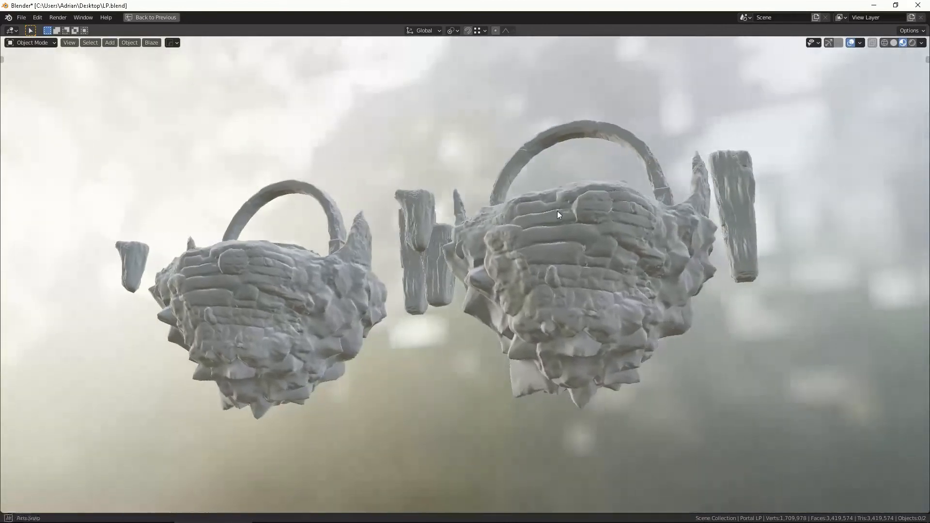
middle_drag(557, 211, 576, 212)
key(z)
click(482, 212)
middle_drag(481, 212, 470, 214)
key(z)
click(466, 252)
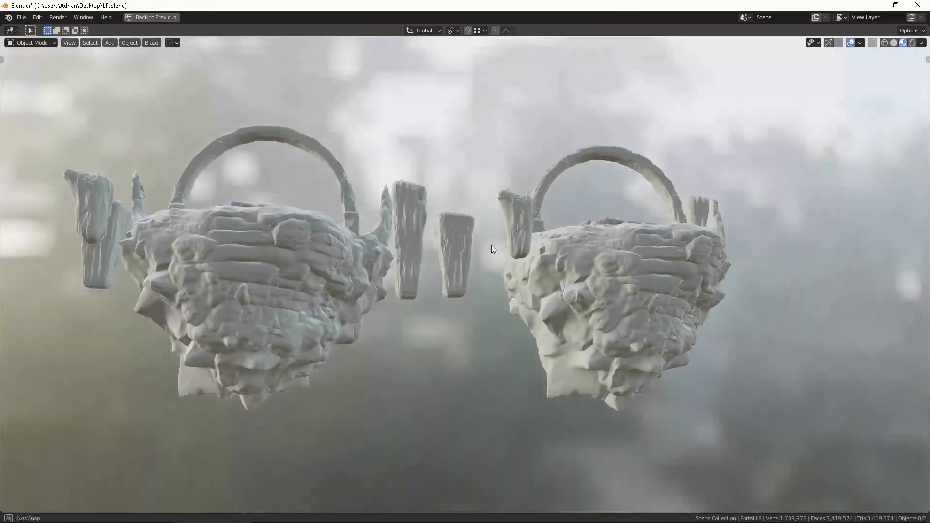
middle_drag(491, 245, 384, 236)
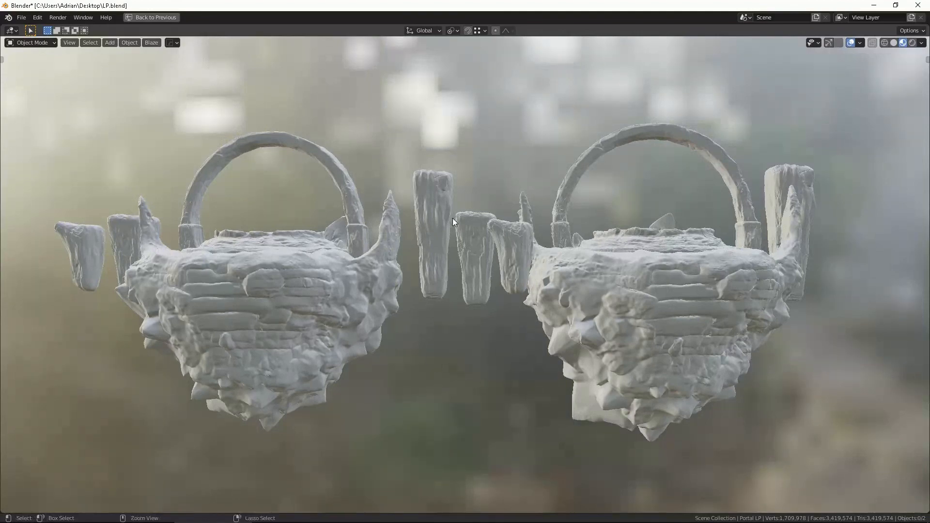